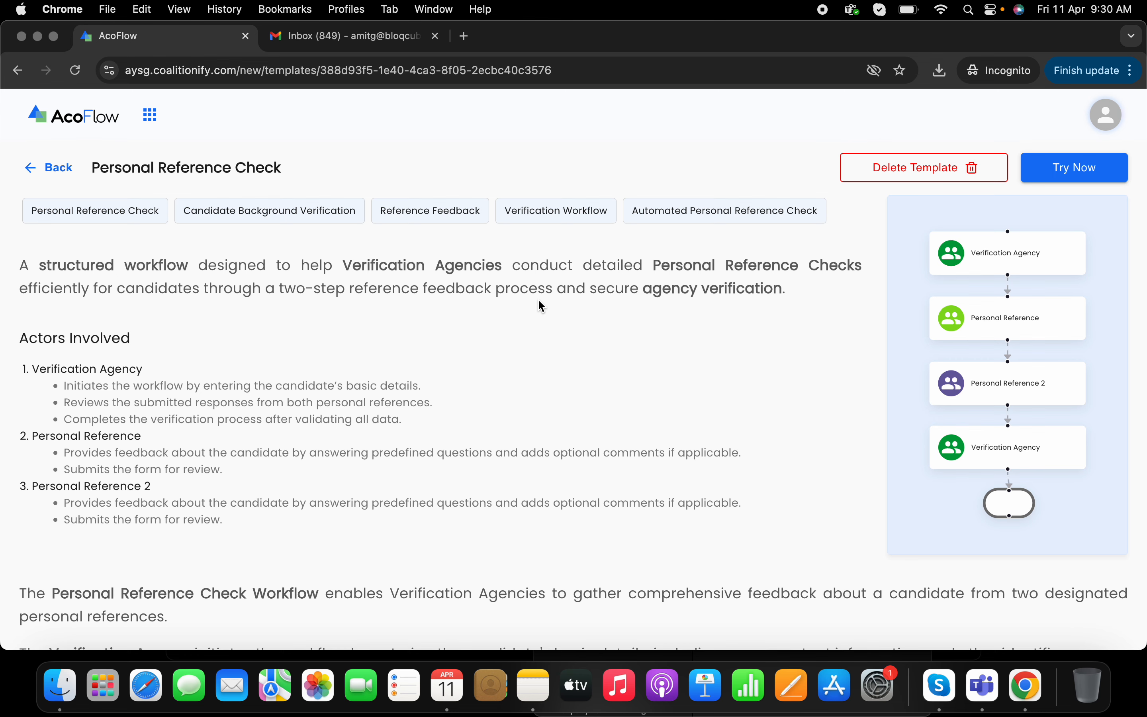
- Start a new job from the Personal Reference Check template
scroll(542, 306, "down", 10)
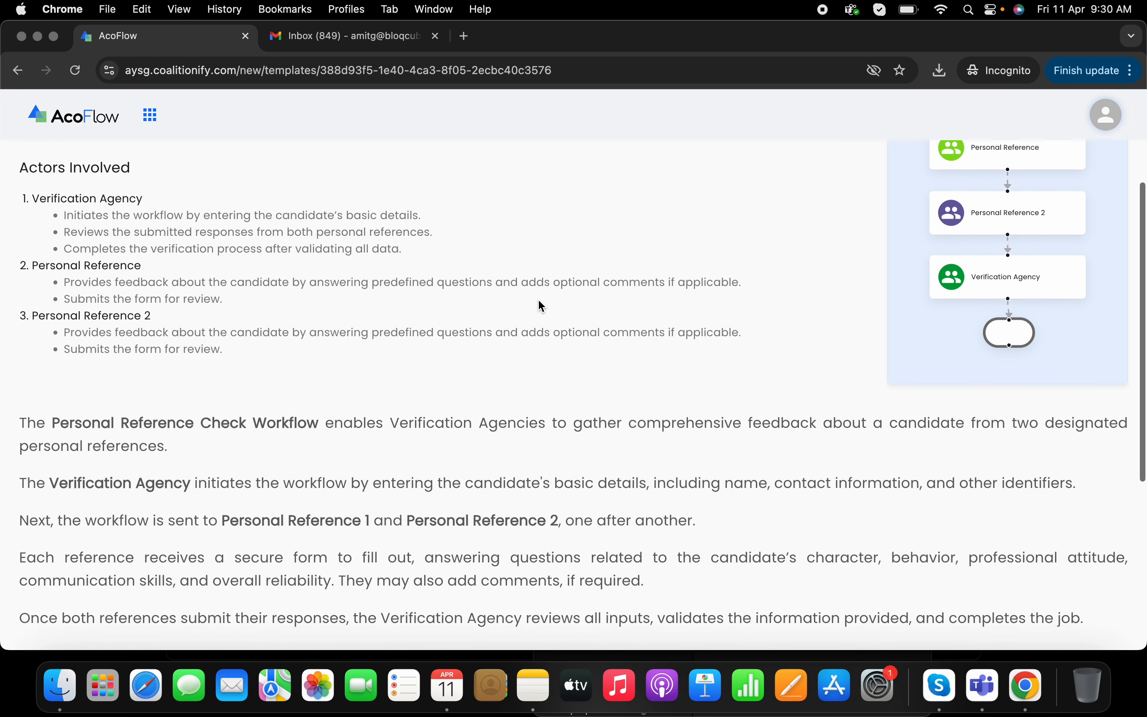
scroll(542, 306, "up", 12)
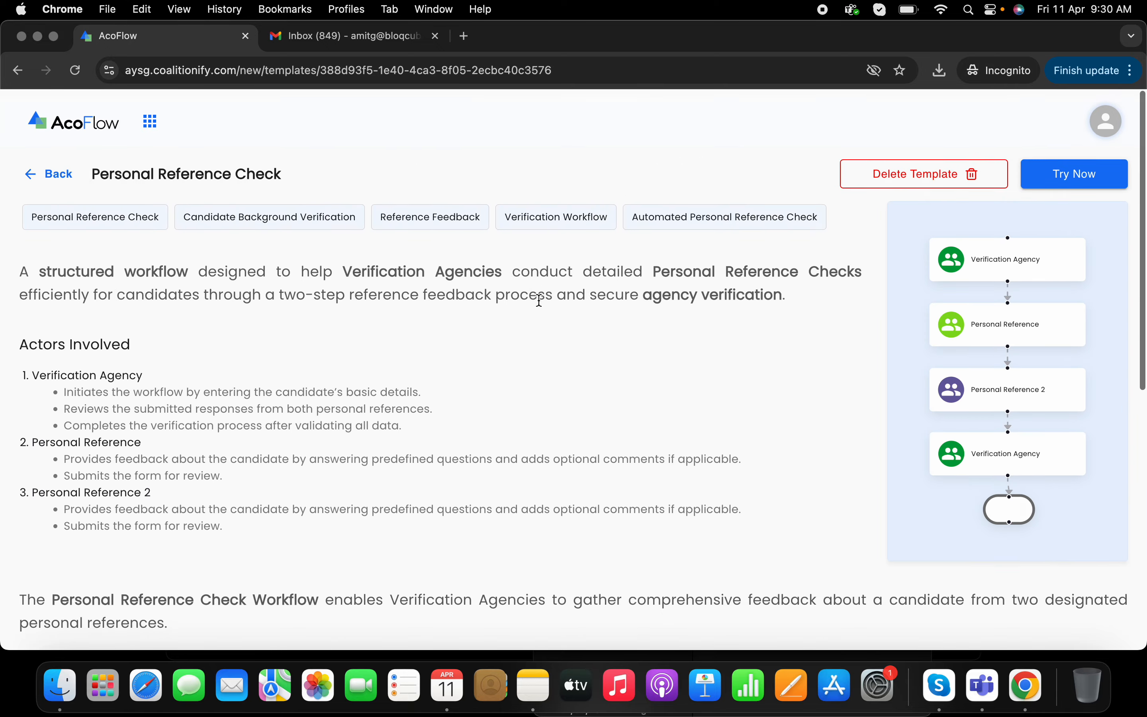
left_click(1091, 177)
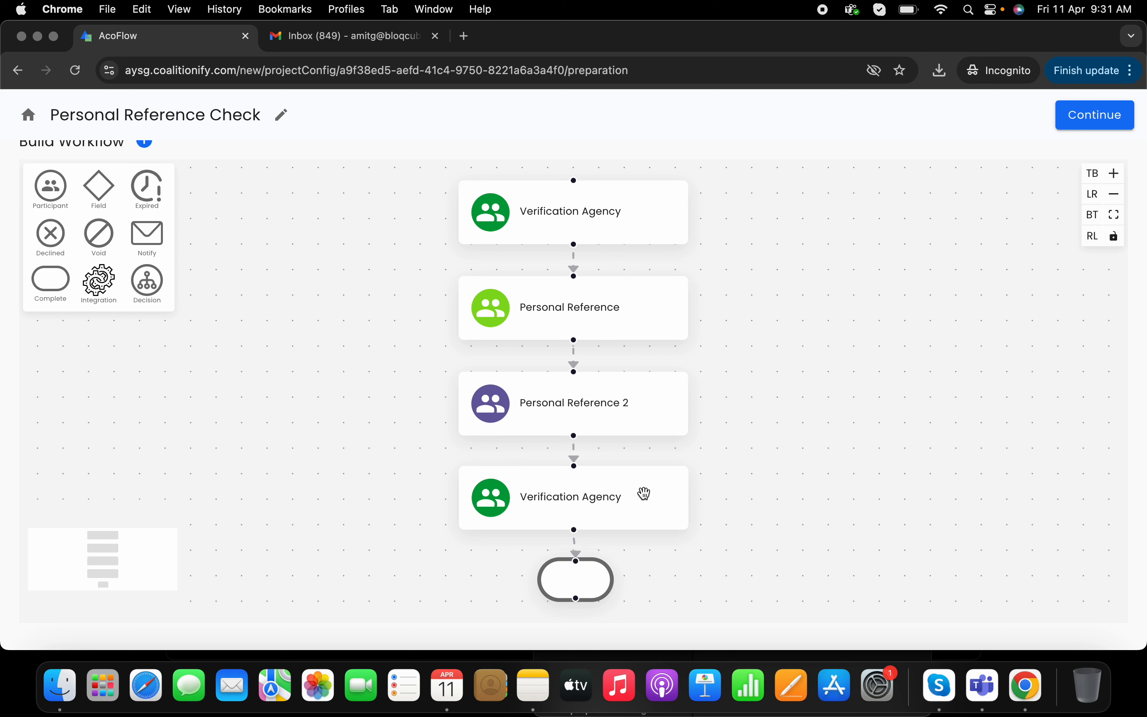
- Set the workflow's Complete node to send to the Verification Agency recipient and save it
left_click(567, 575)
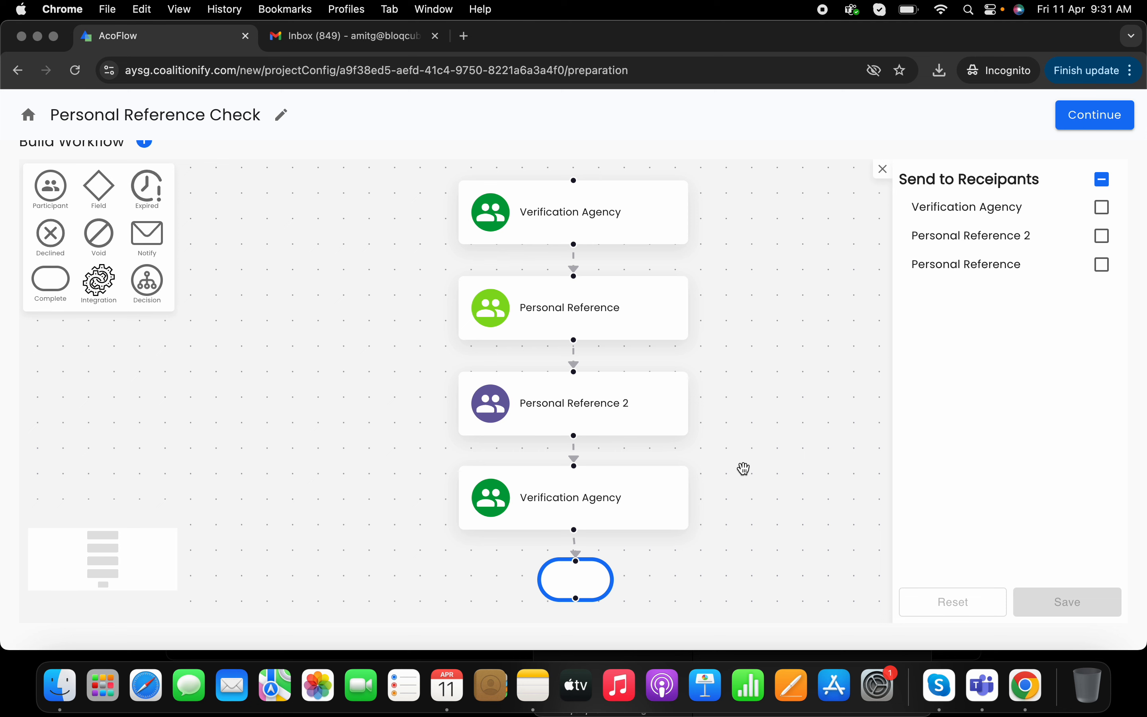
left_click(1102, 213)
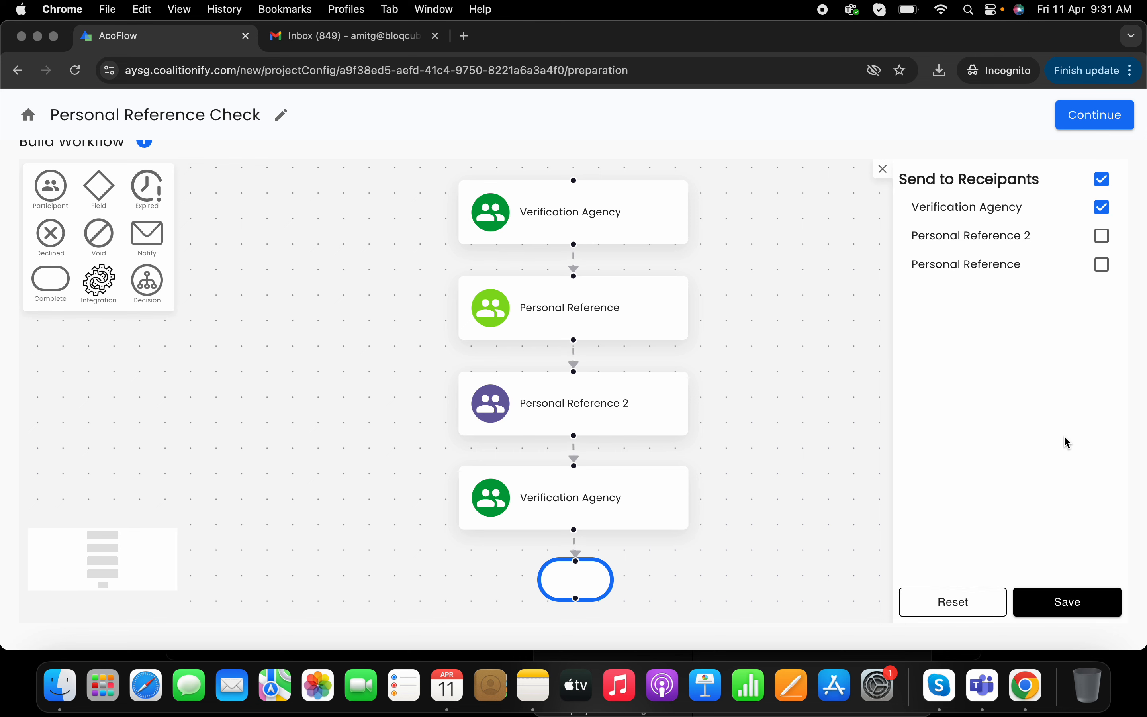
left_click(1067, 606)
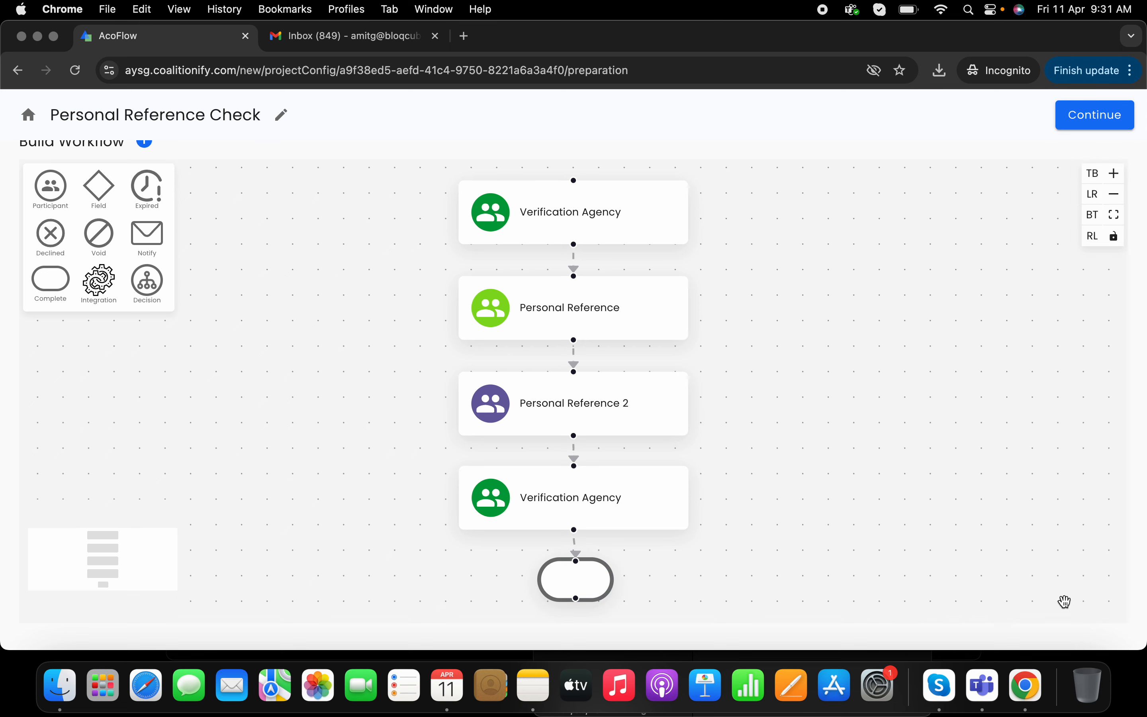
- Proceed to document design and open the Candidate Details section's properties
left_click(1080, 126)
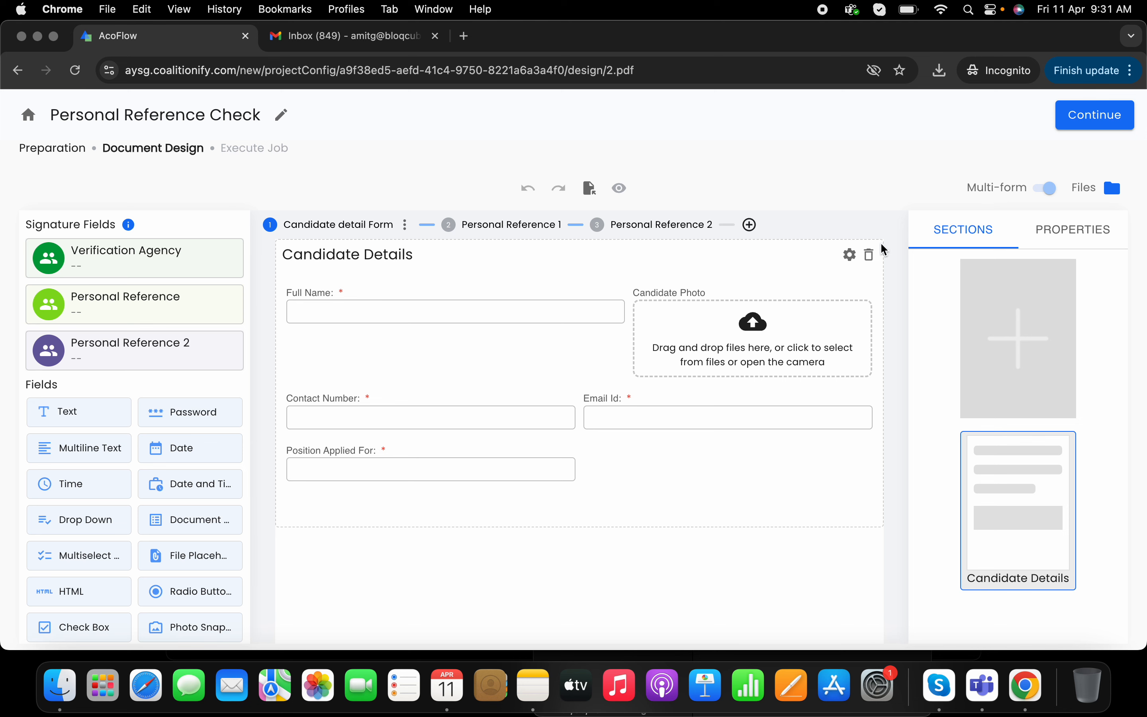
left_click(850, 256)
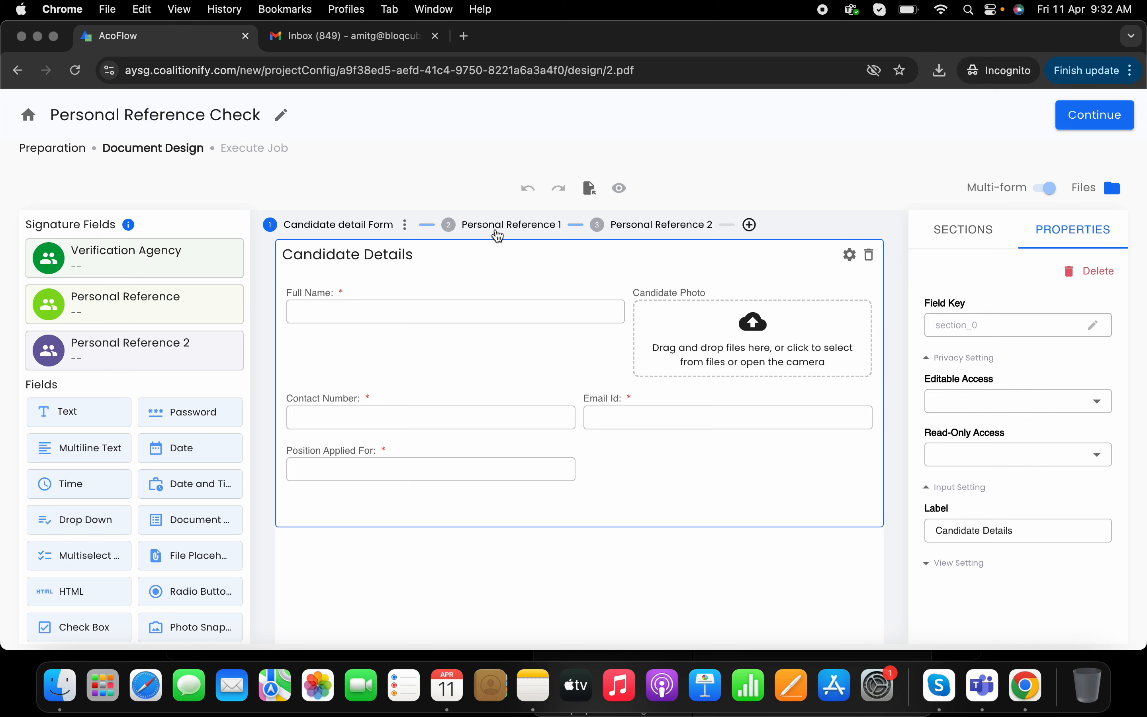
- Review the questions on the Personal Reference 1 form from top to bottom
left_click(497, 236)
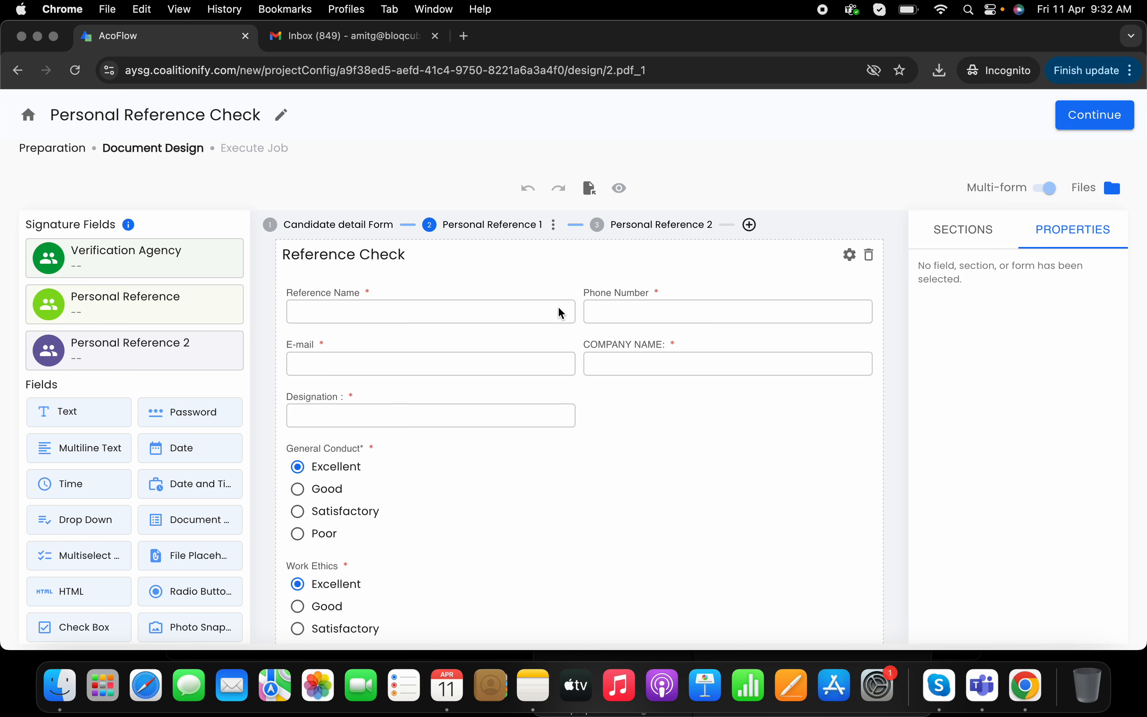
scroll(532, 279, "down", 2)
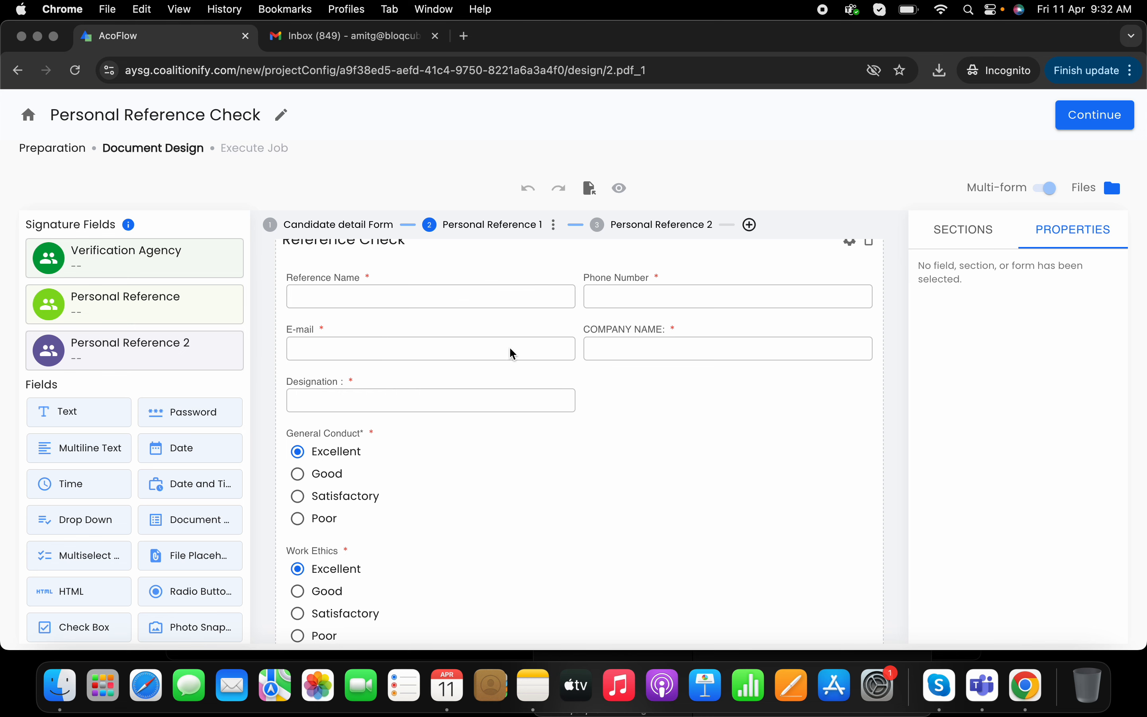
scroll(356, 398, "down", 5)
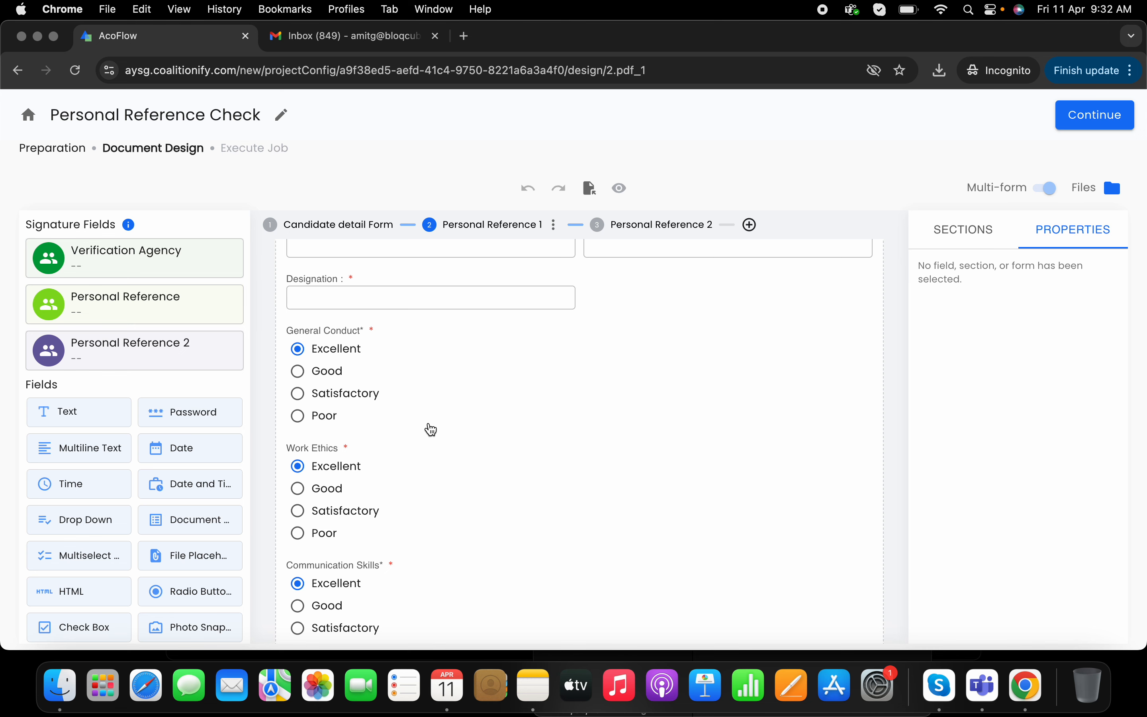
scroll(431, 428, "down", 2)
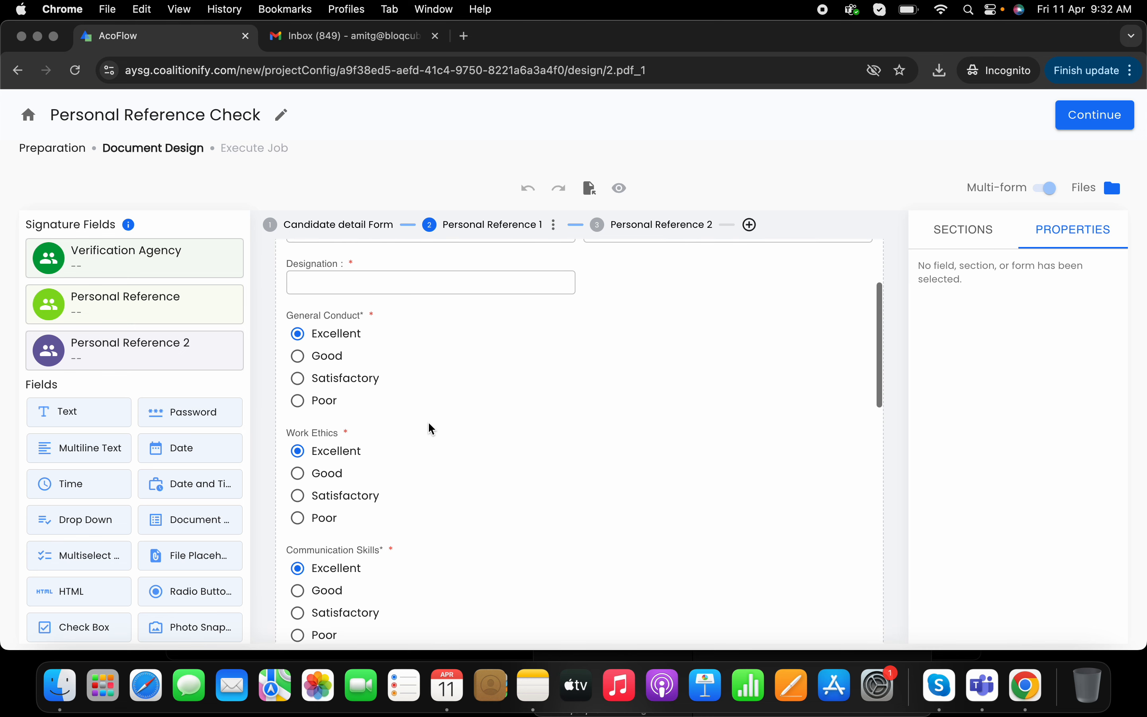
scroll(432, 429, "down", 12)
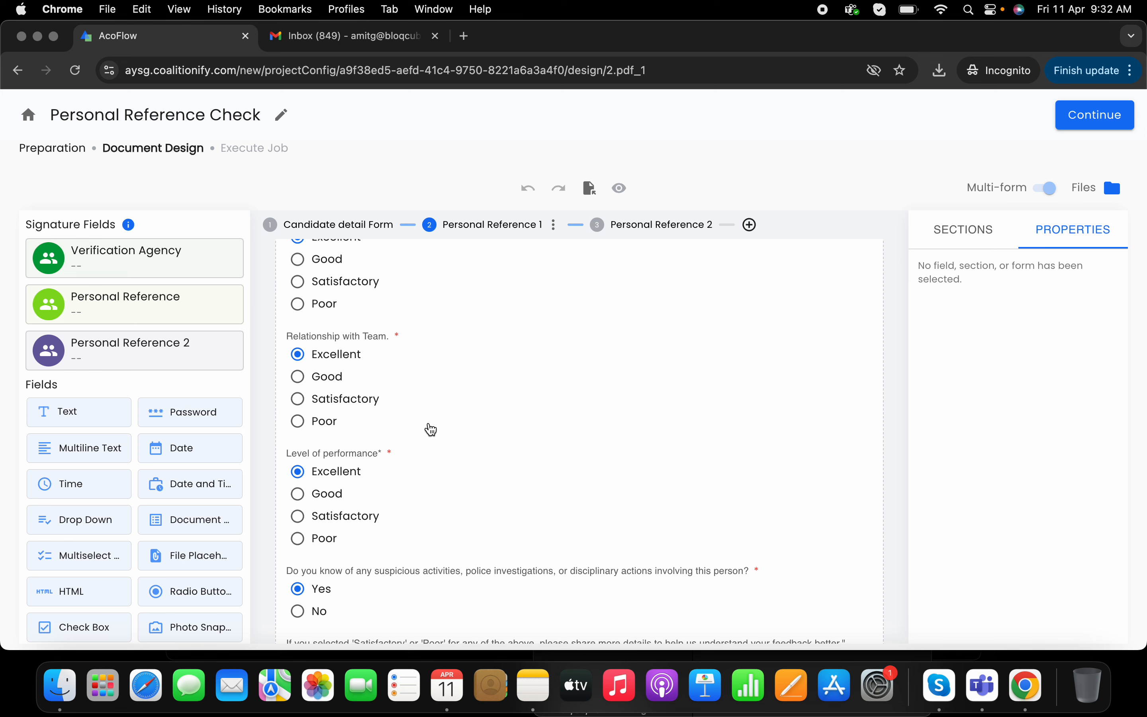
scroll(417, 433, "down", 5)
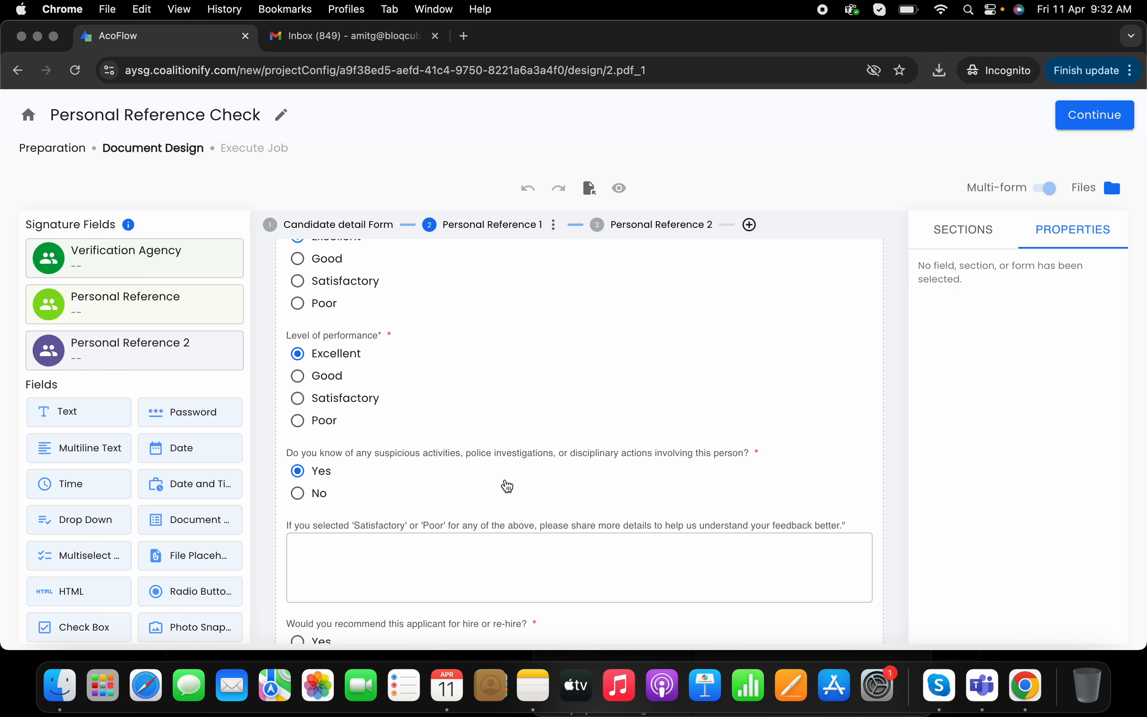
scroll(505, 483, "down", 4)
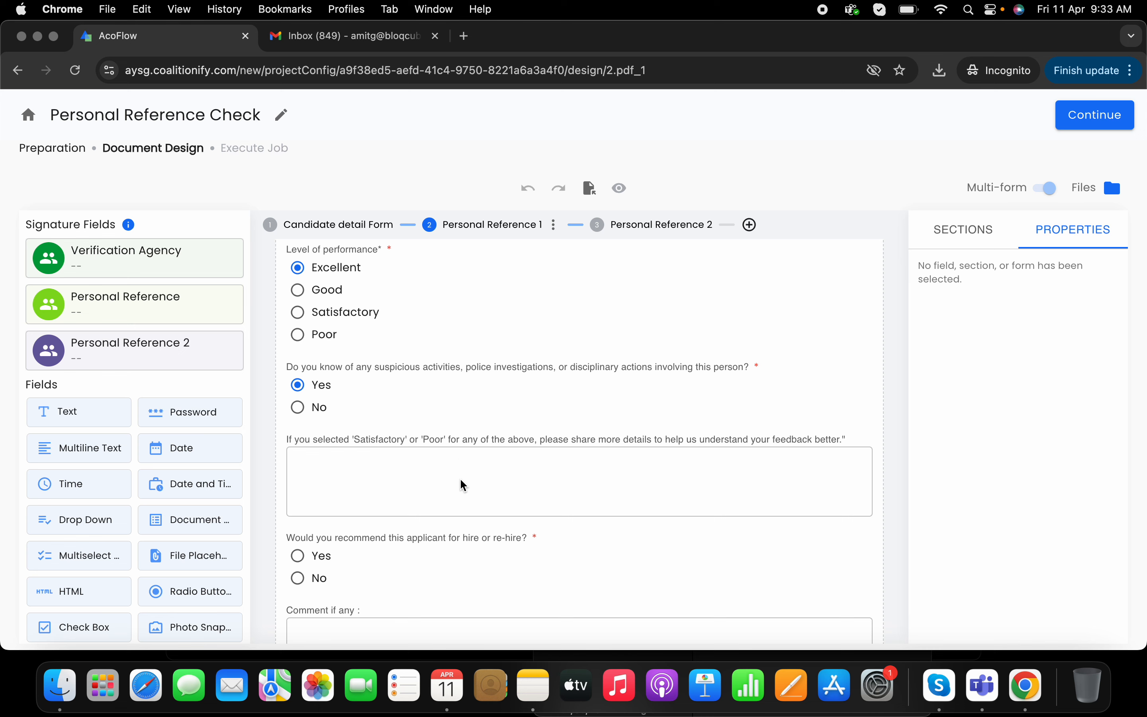
scroll(464, 485, "down", 1)
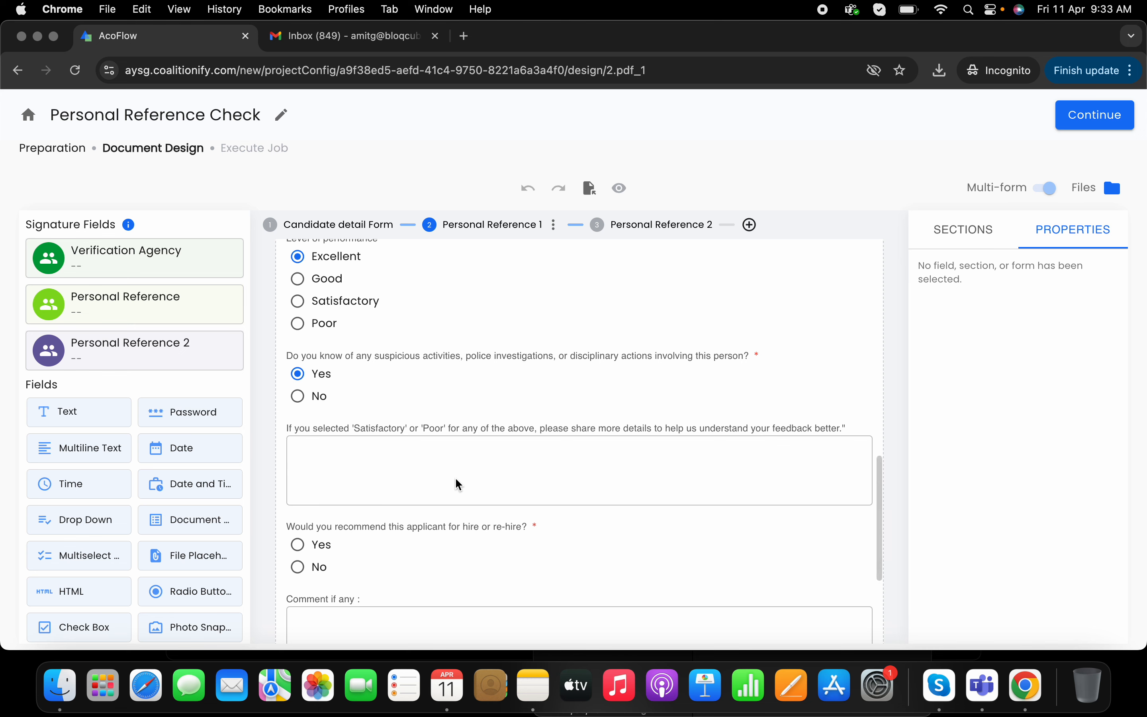
scroll(374, 455, "down", 3)
scroll(374, 456, "down", 1)
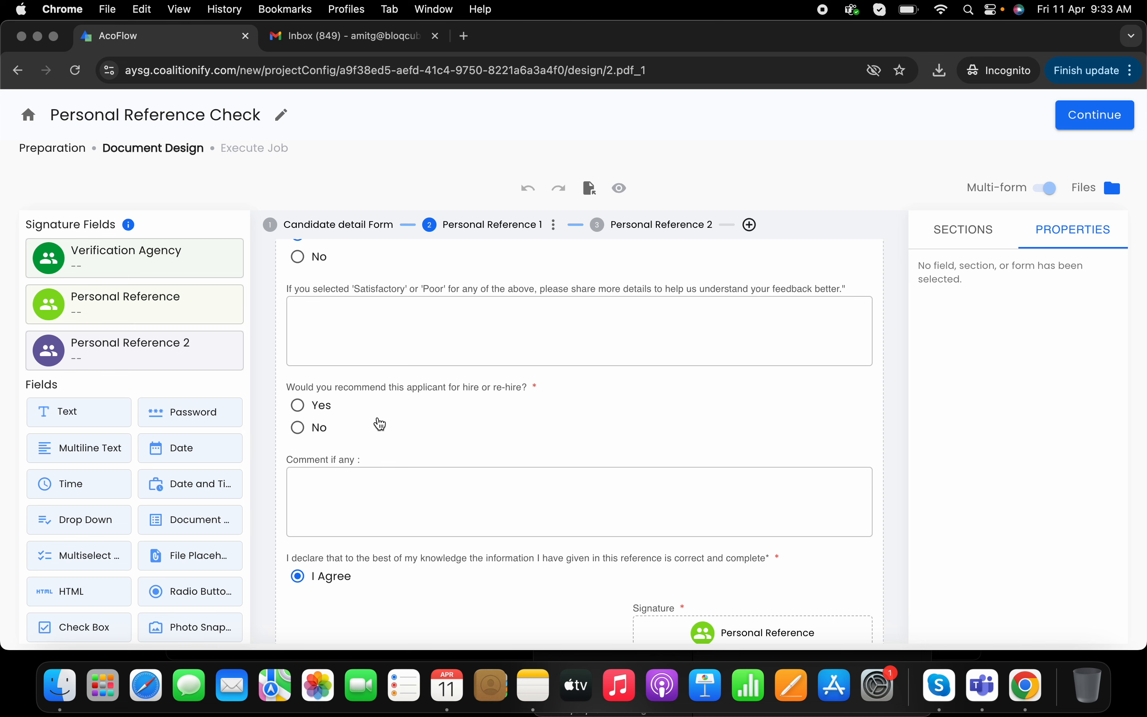
scroll(381, 424, "down", 1)
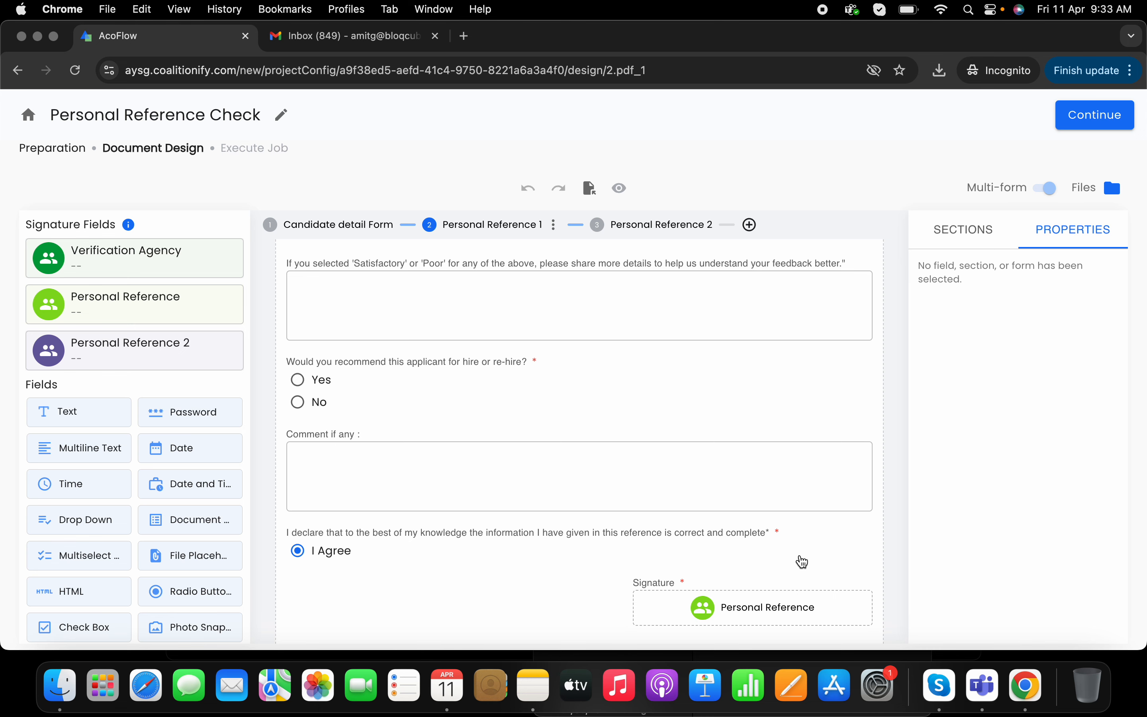
scroll(803, 562, "up", 15)
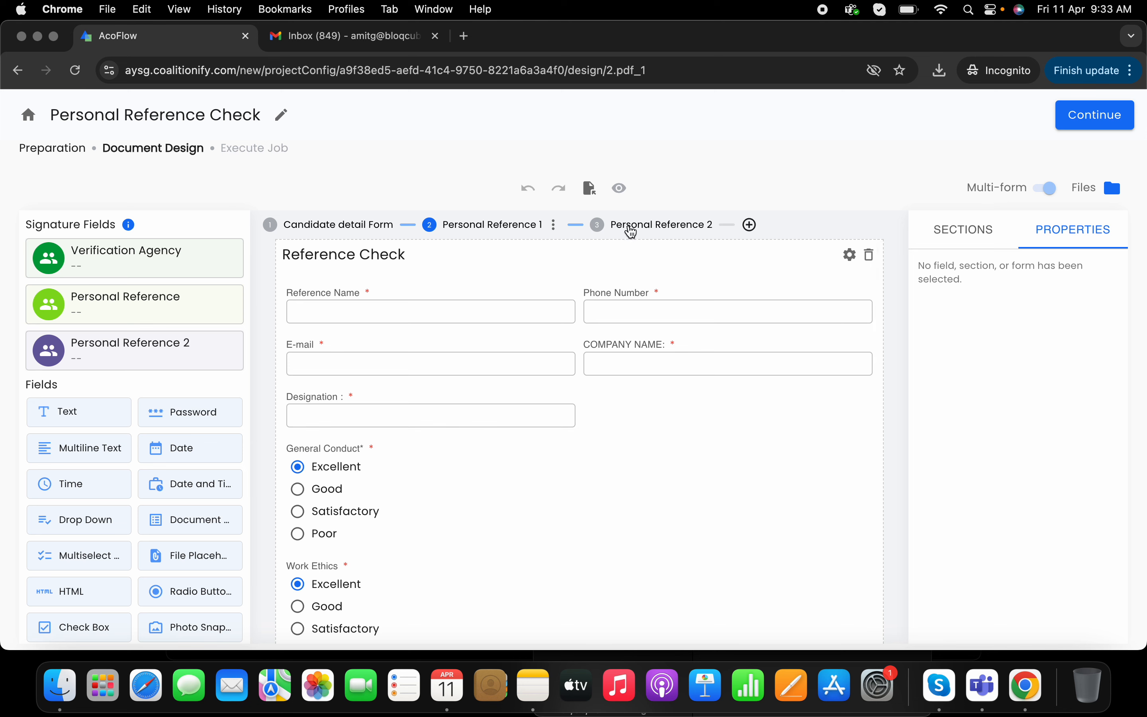
- Review the Personal Reference 2 form and its section properties, then return to the Candidate detail Form
left_click(632, 231)
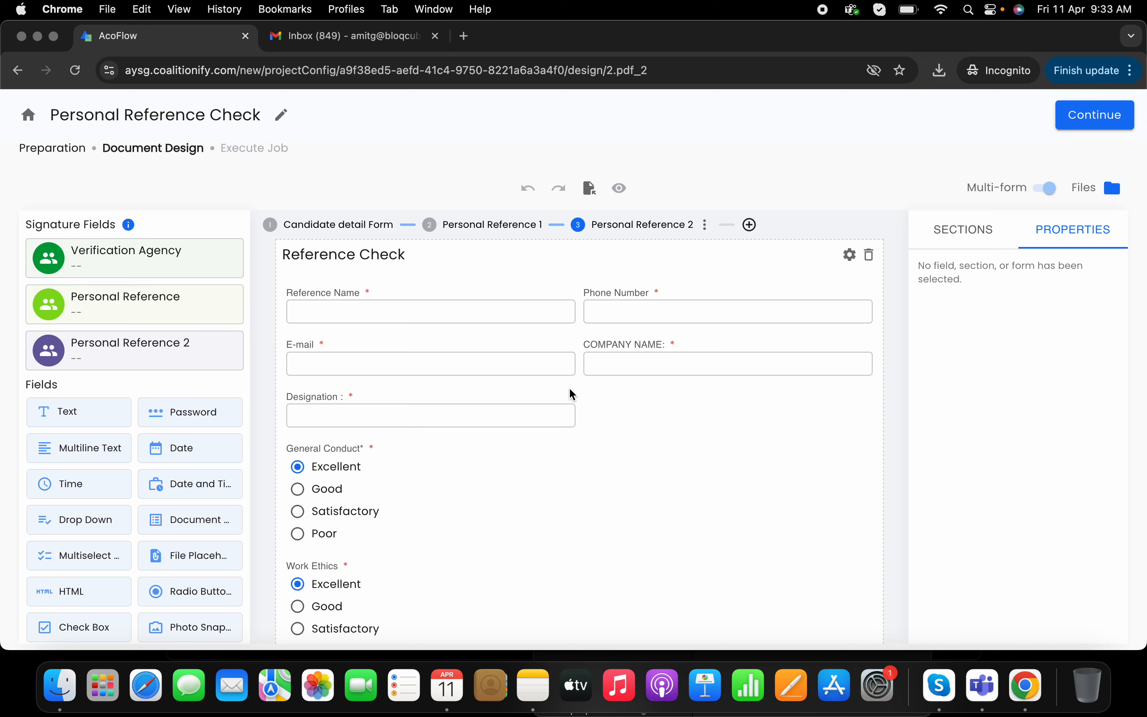
scroll(573, 394, "down", 1)
scroll(573, 394, "down", 10)
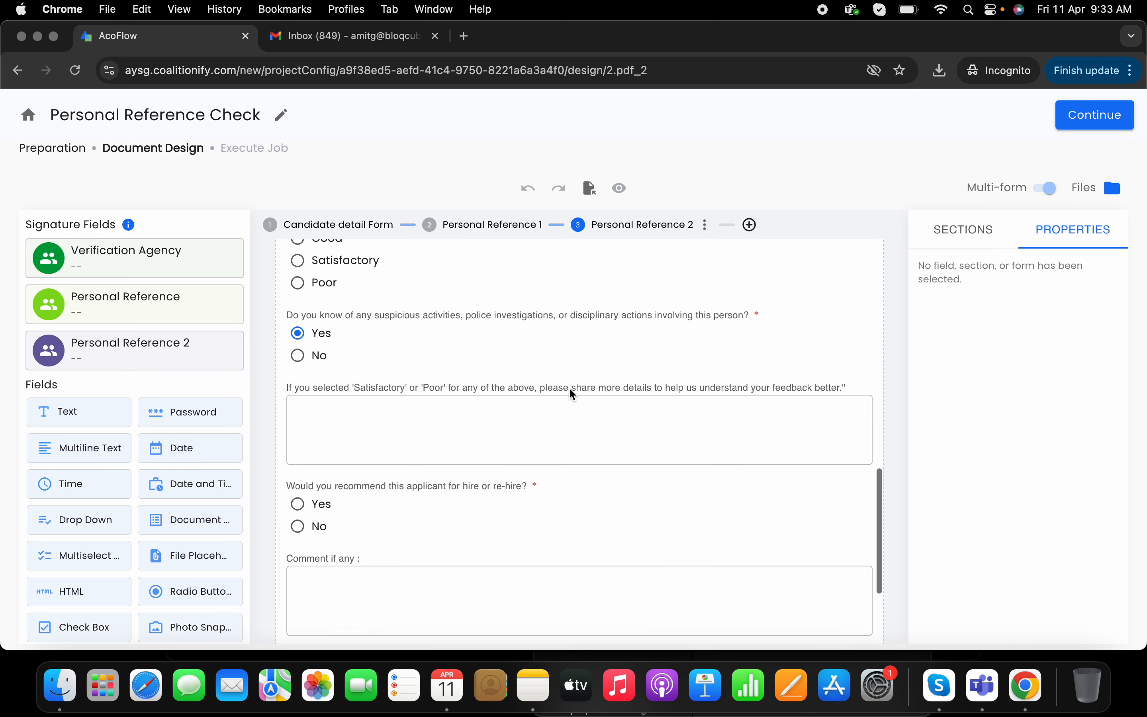
scroll(574, 394, "up", 20)
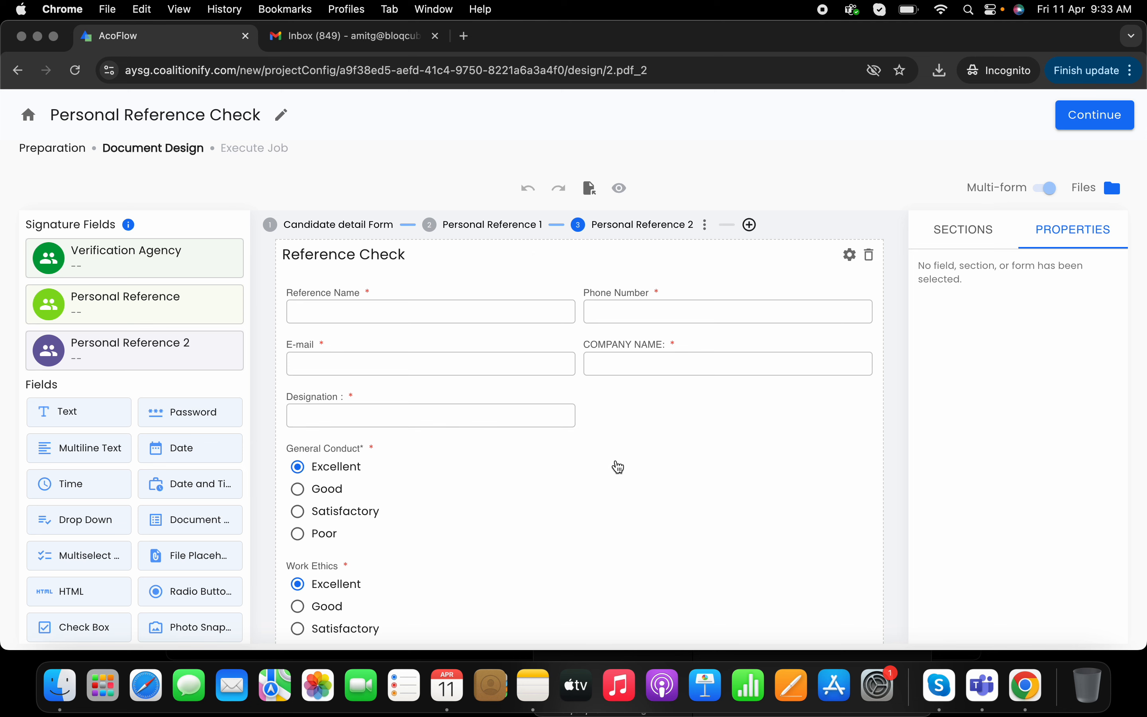
left_click(618, 467)
left_click(678, 416)
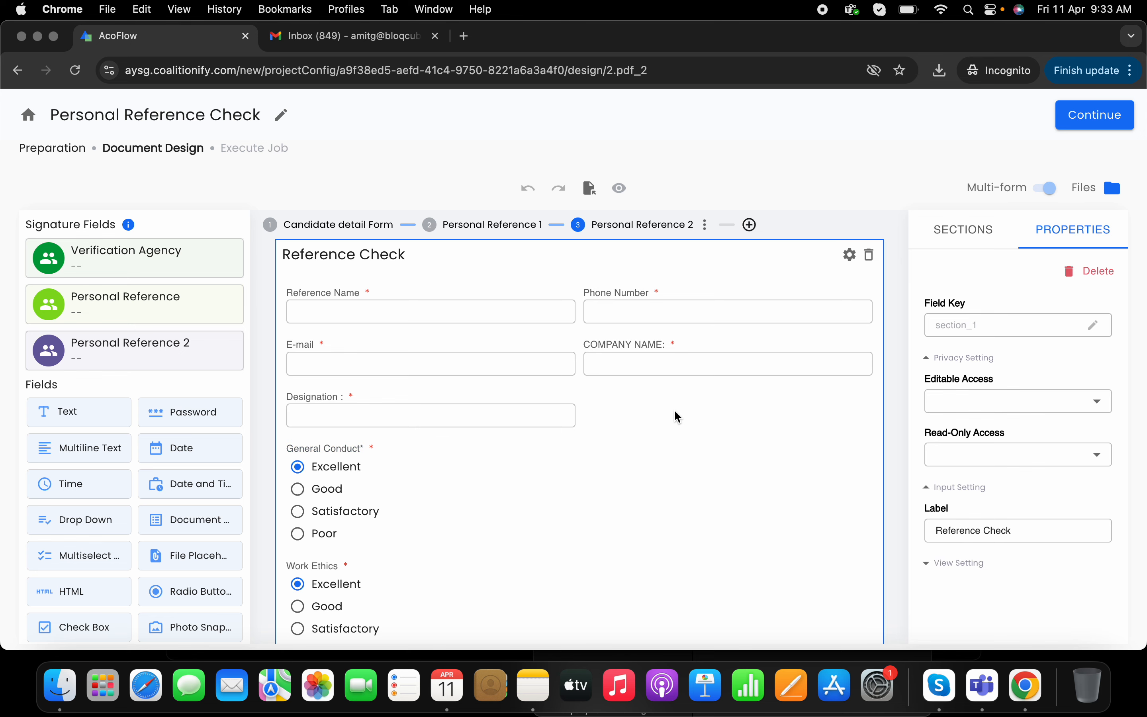
left_click(501, 224)
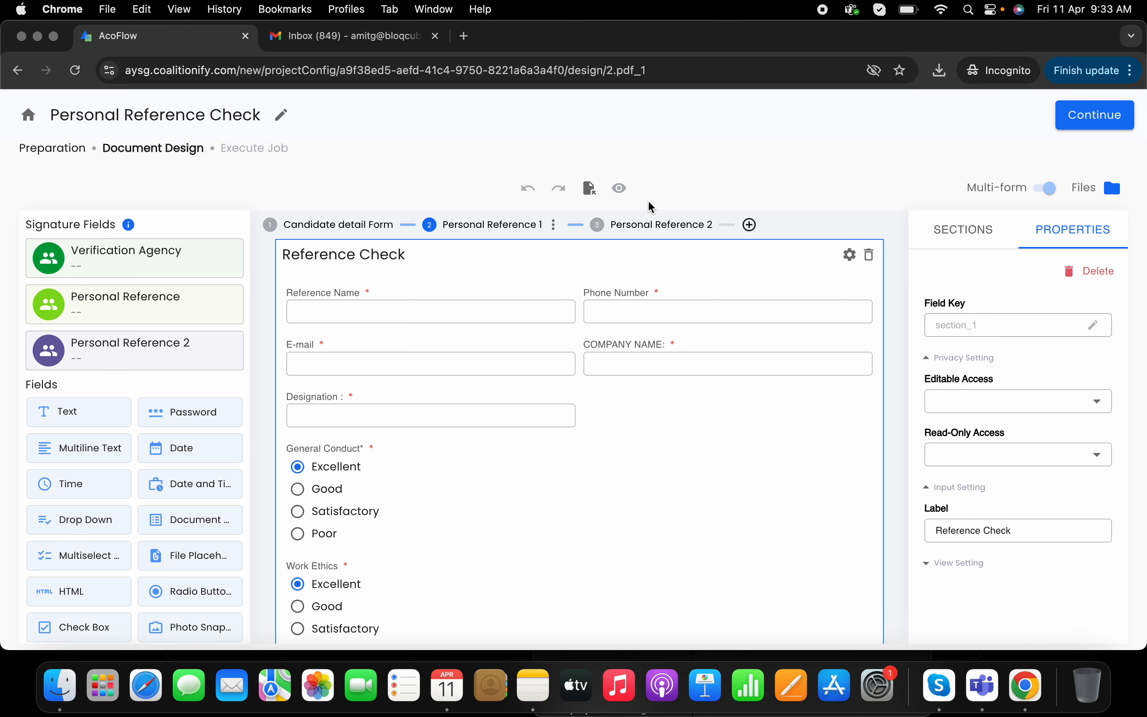
left_click(350, 224)
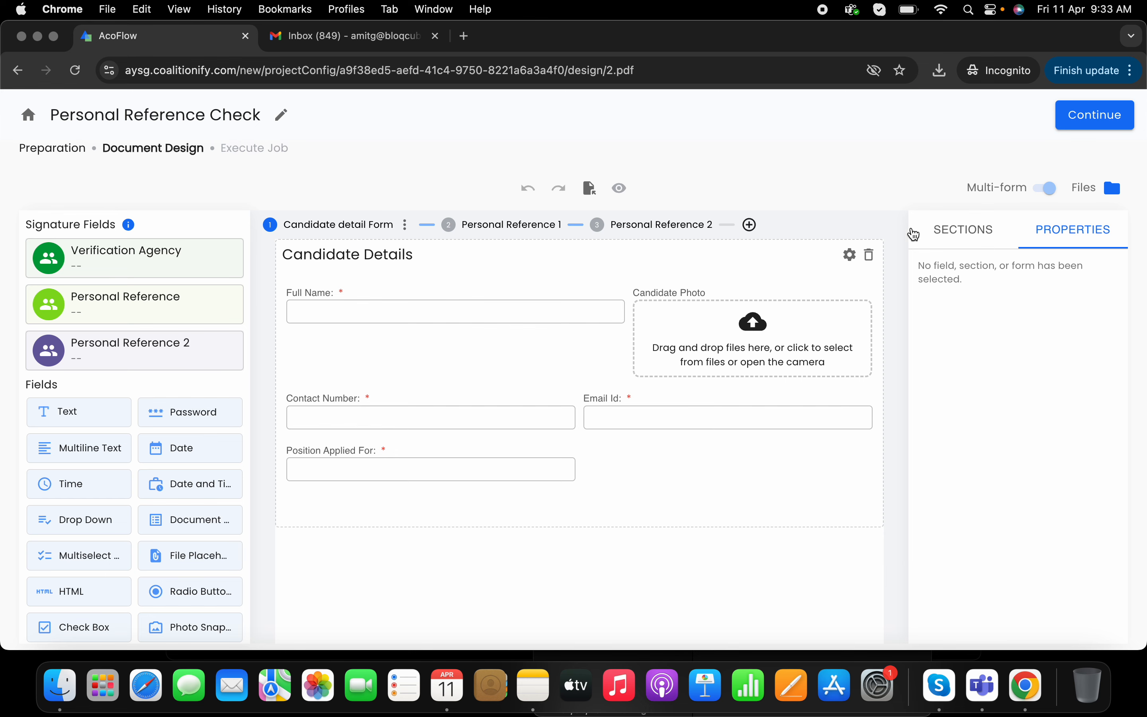
- Proceed to the Execute Job stage and open the job trigger form
left_click(1094, 127)
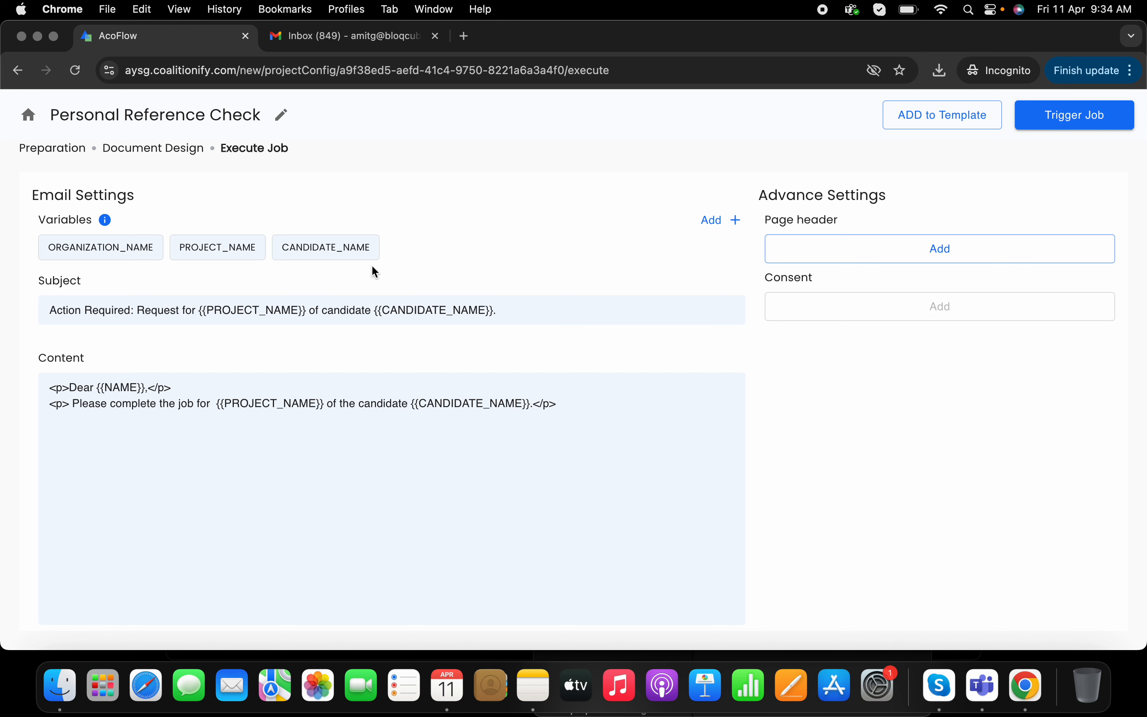
left_click(1075, 117)
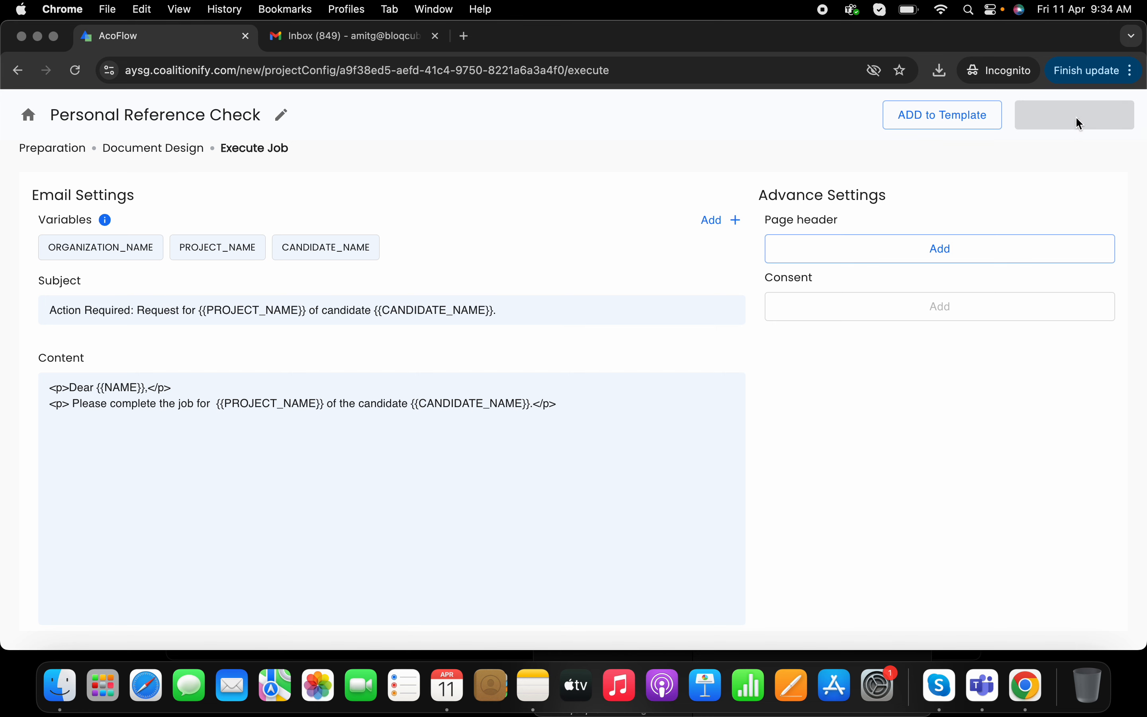
- Search for and pick the Verification Agency's e-mail address from the suggestions
type("amitg.")
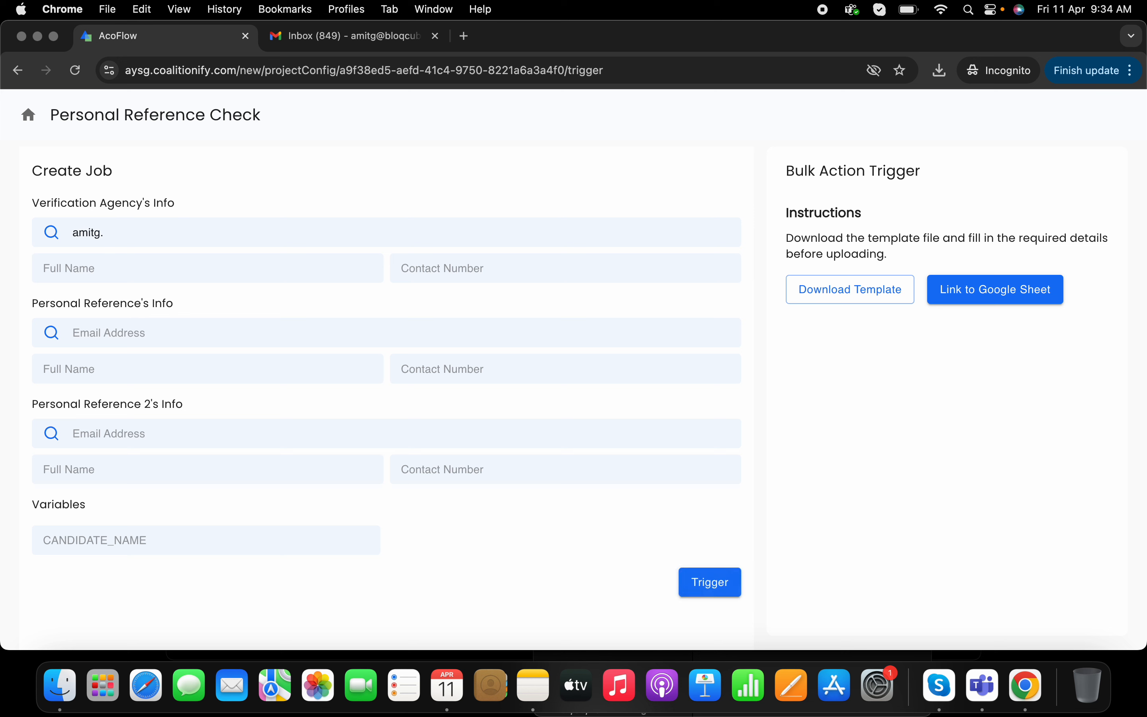
key("BackSpace")
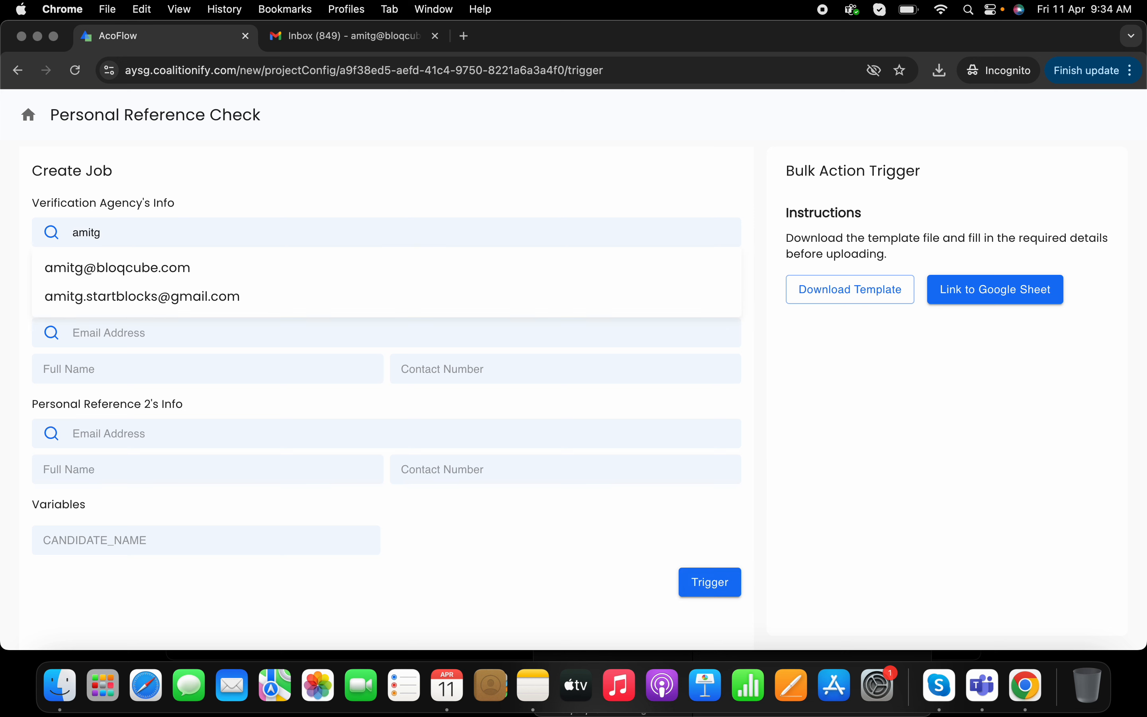
left_click(142, 296)
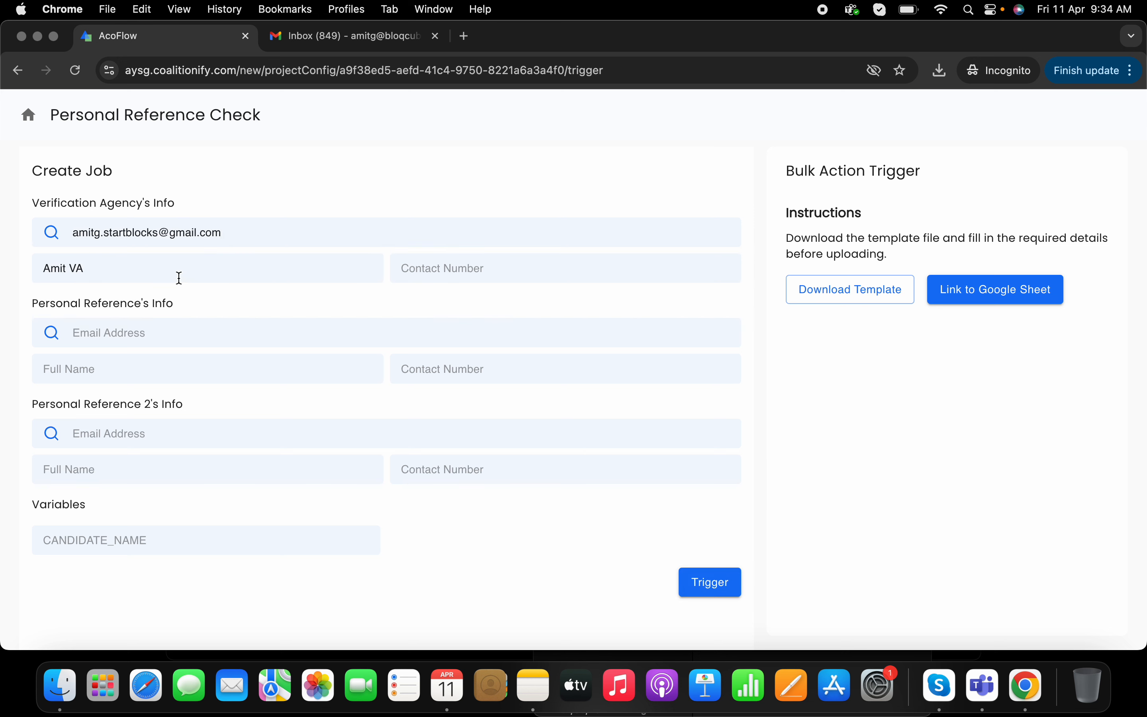
- Enter the first personal reference's e-mail address
left_click(135, 344)
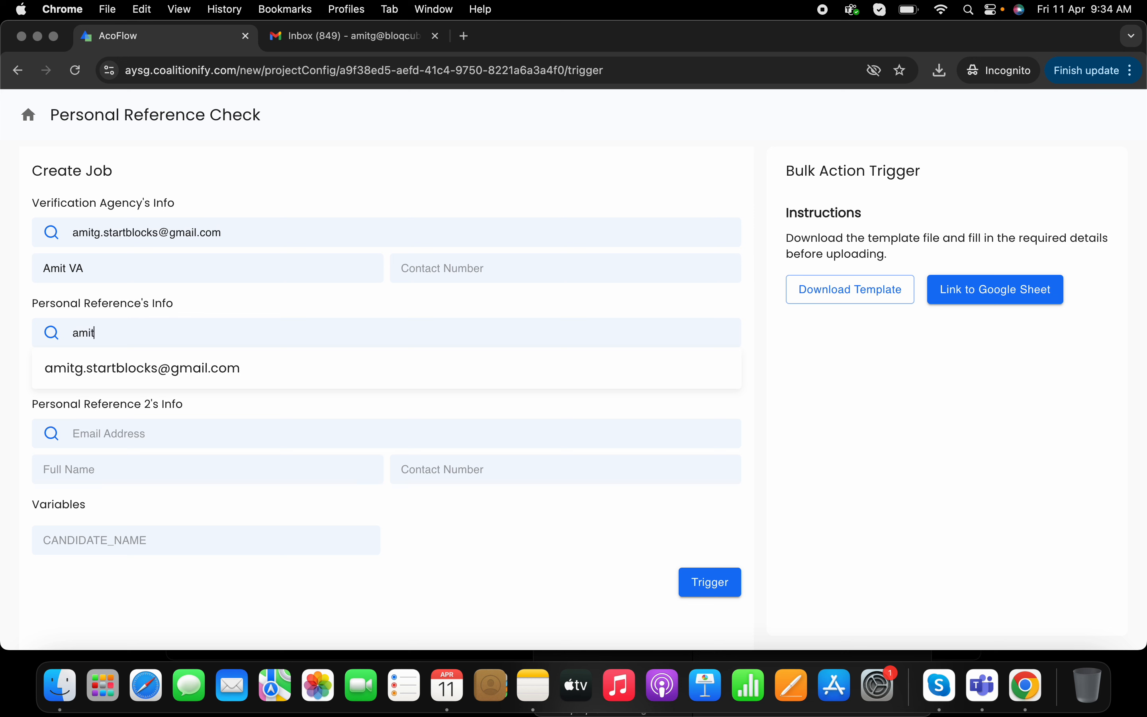
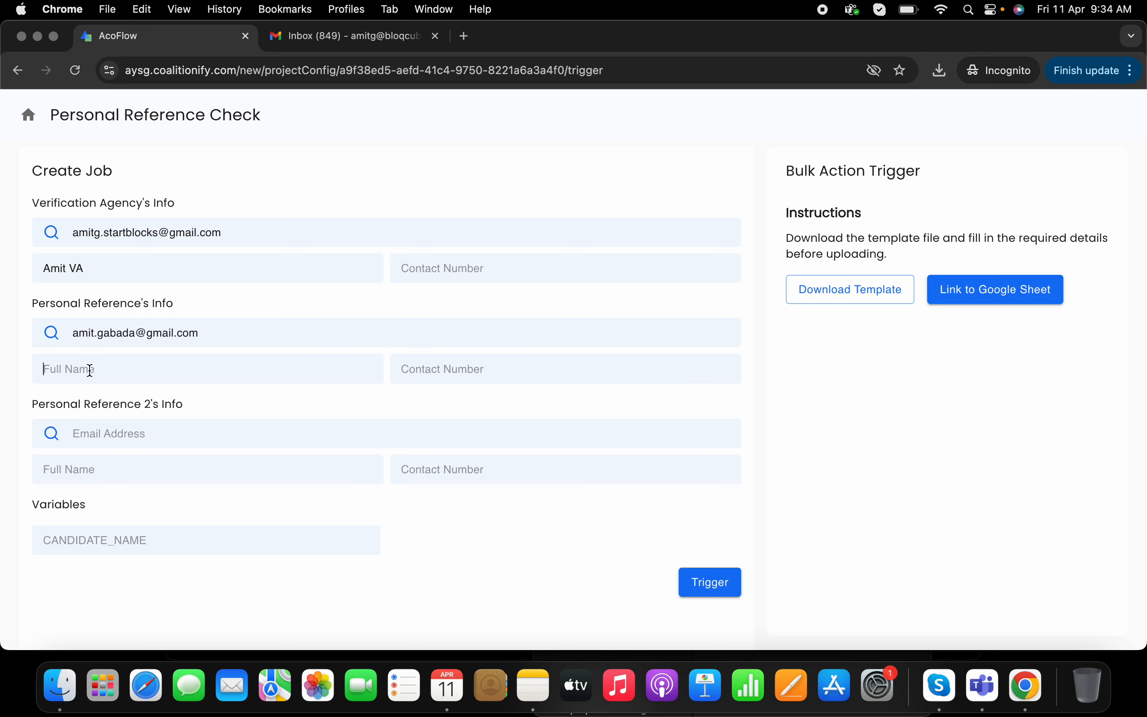
- Search for and pick the second personal reference's e-mail address from the suggestions
left_click(125, 431)
type("am")
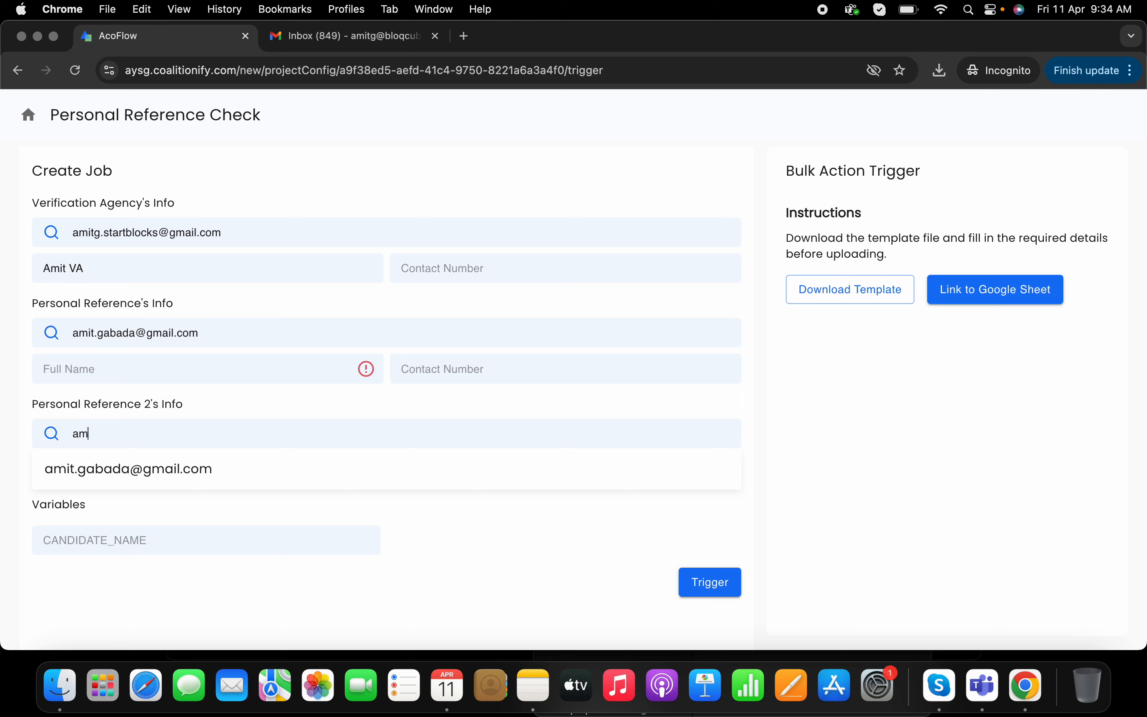
type("itg")
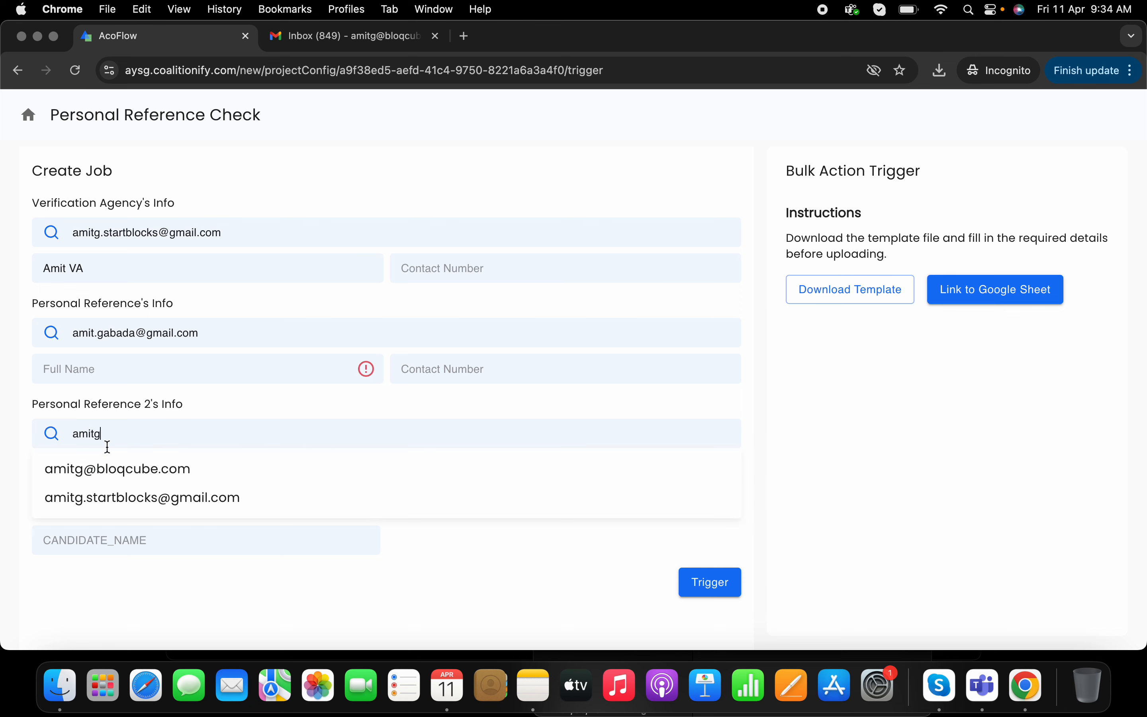
left_click(108, 469)
- Enter the full names of the first and second personal references
left_click(120, 373)
type("A")
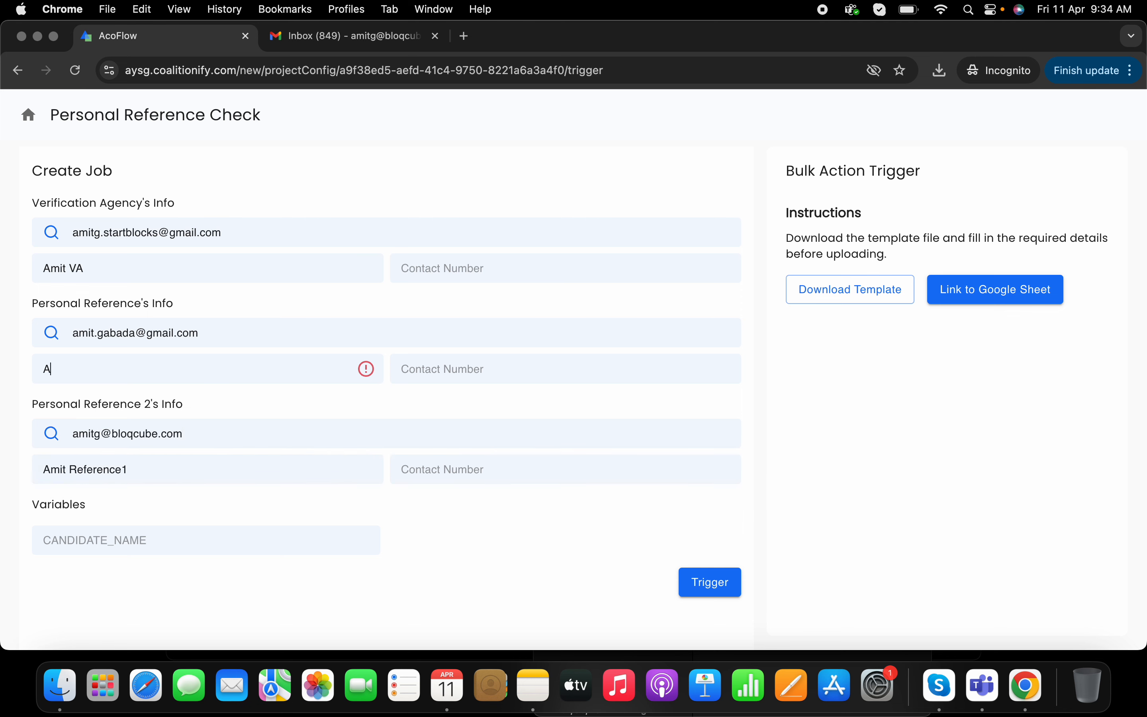
type("mit Reference 1")
left_click(169, 463)
key("BackSpace")
- Set the CANDIDATE_NAME variable to the candidate's full name
left_click(190, 539)
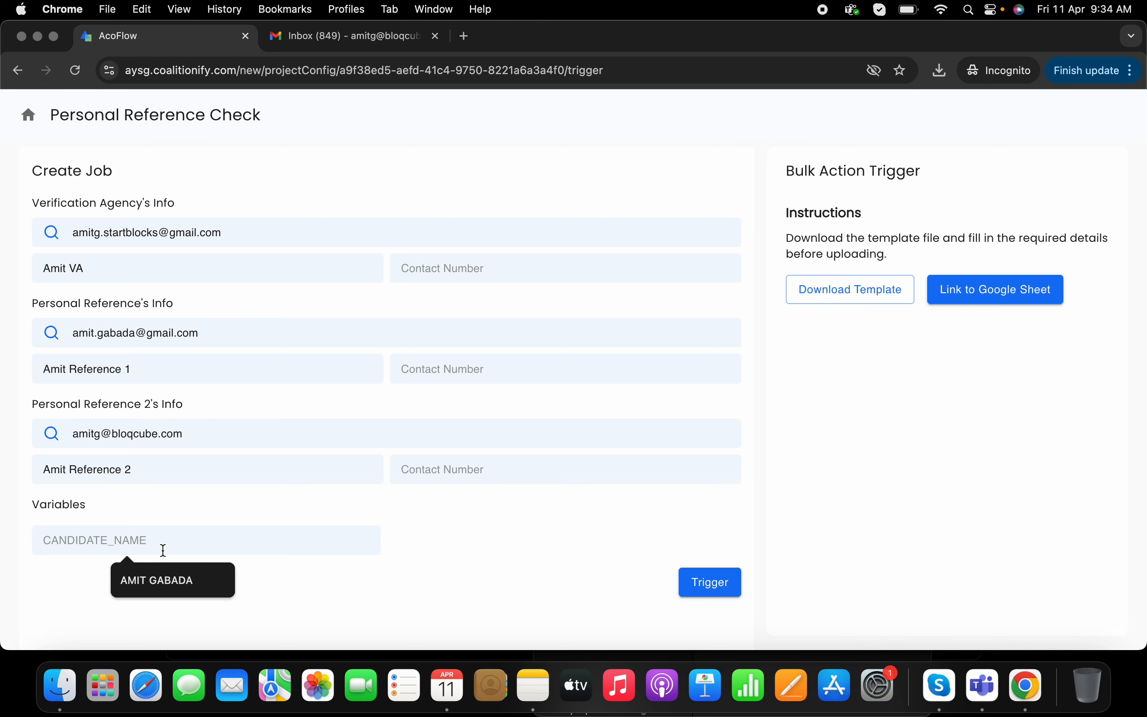
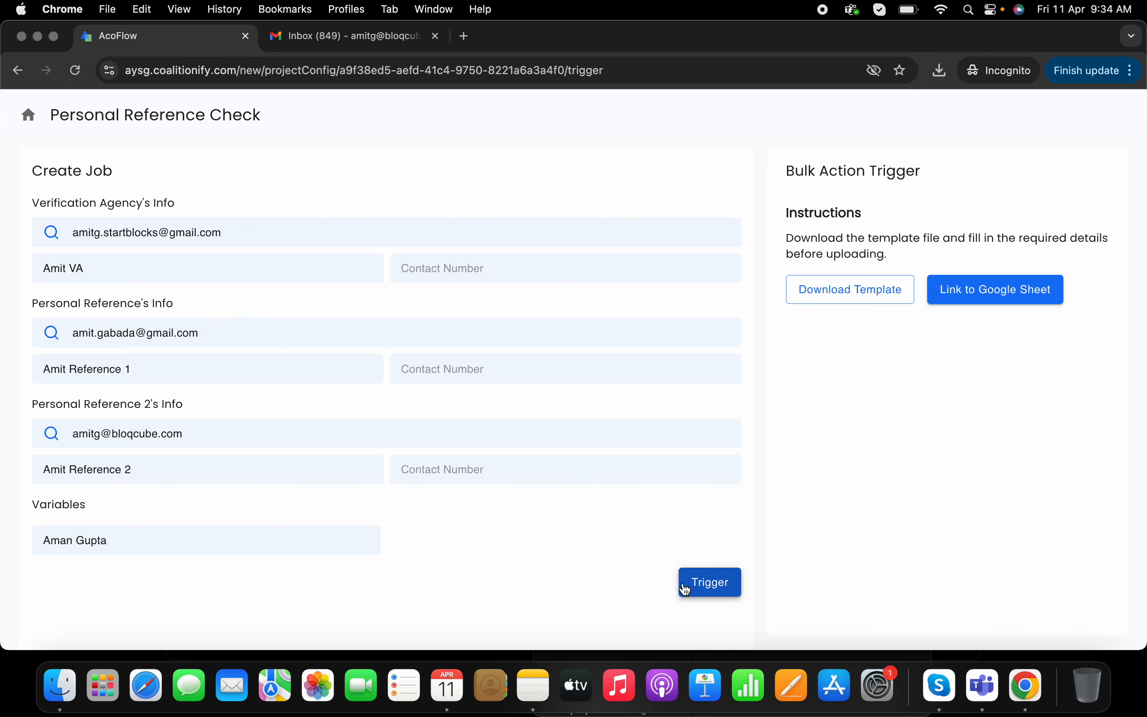
- Trigger the job and refresh its status page
left_click(701, 582)
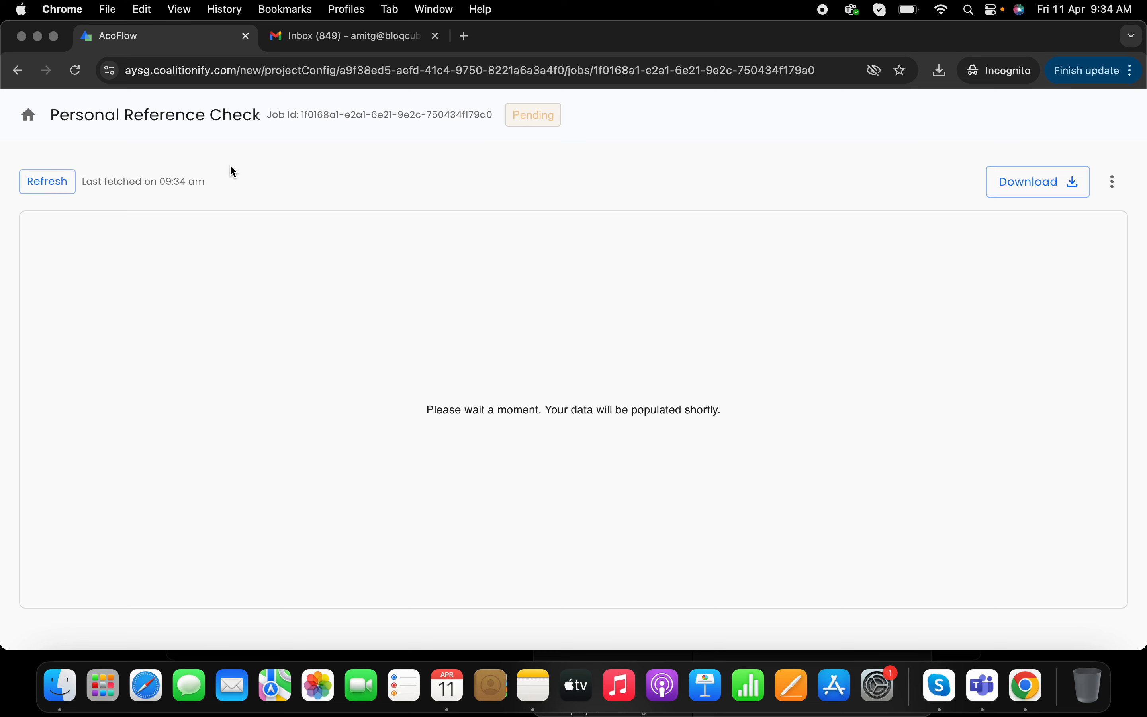
left_click(44, 182)
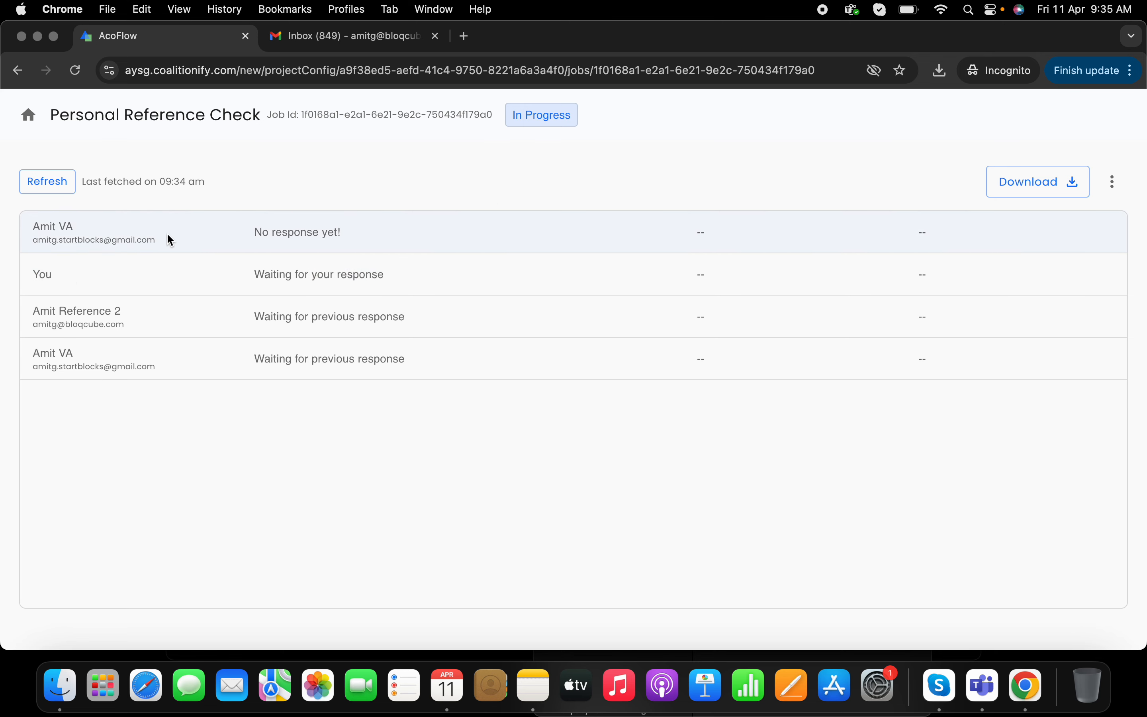
- Switch to the agency's mail inbox, open the Personal Reference Check request e-mail and follow its Complete Job Now link
right_click(1026, 686)
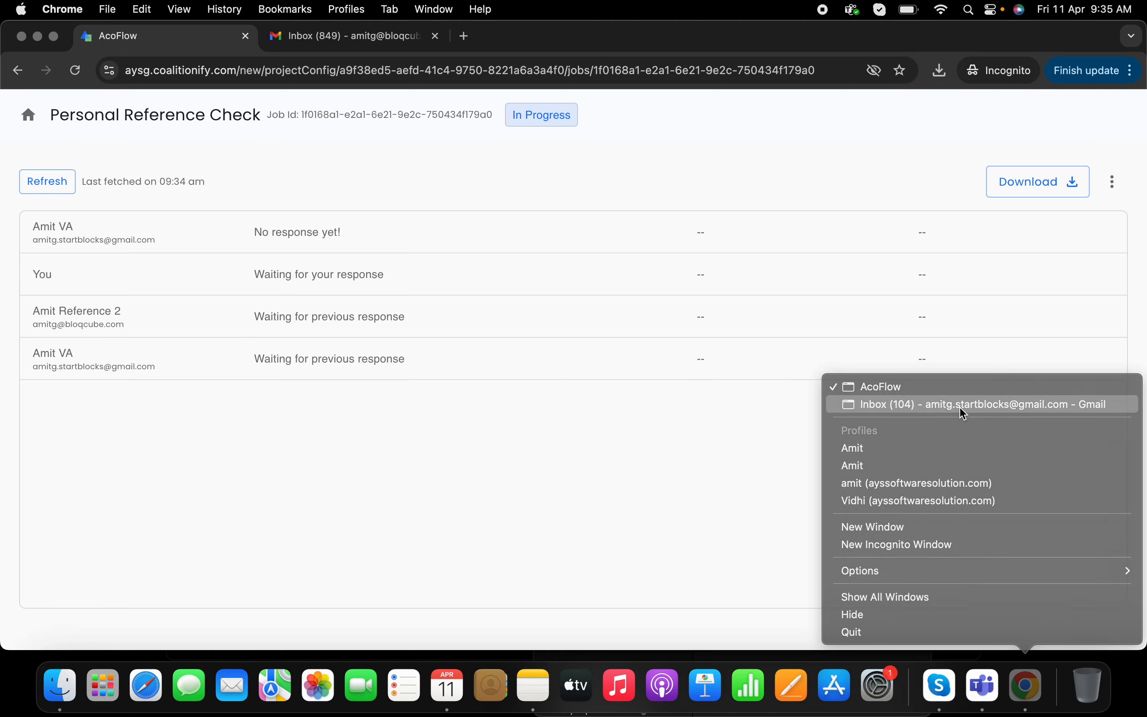
left_click(962, 410)
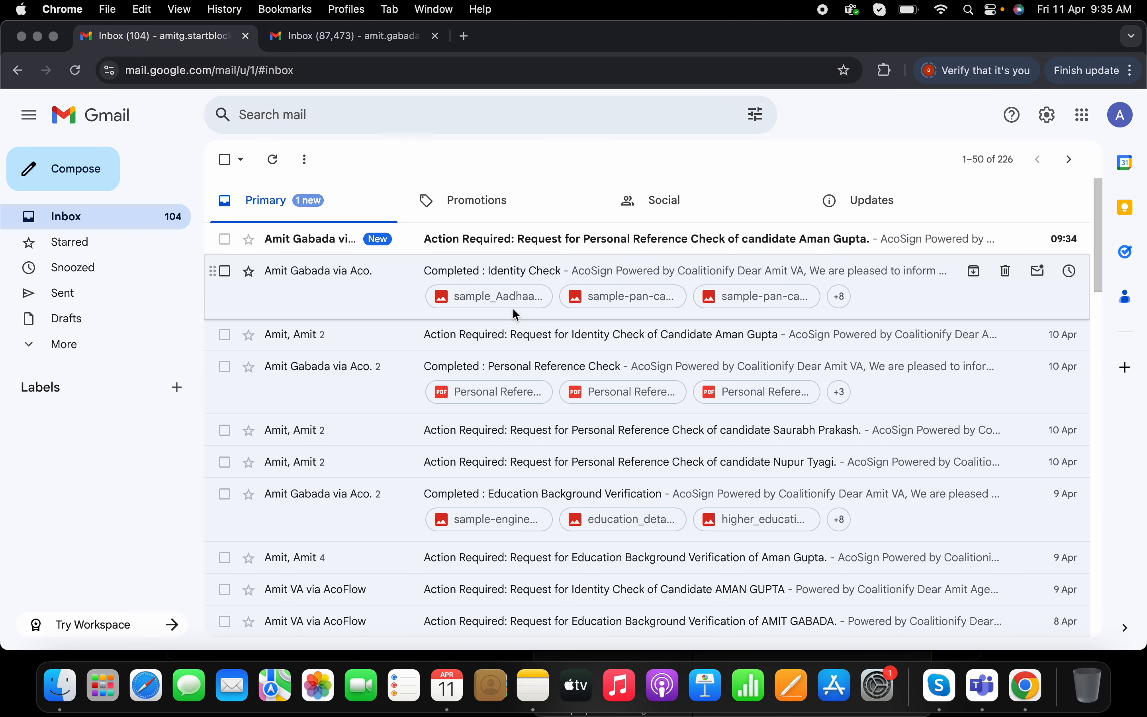
left_click(508, 244)
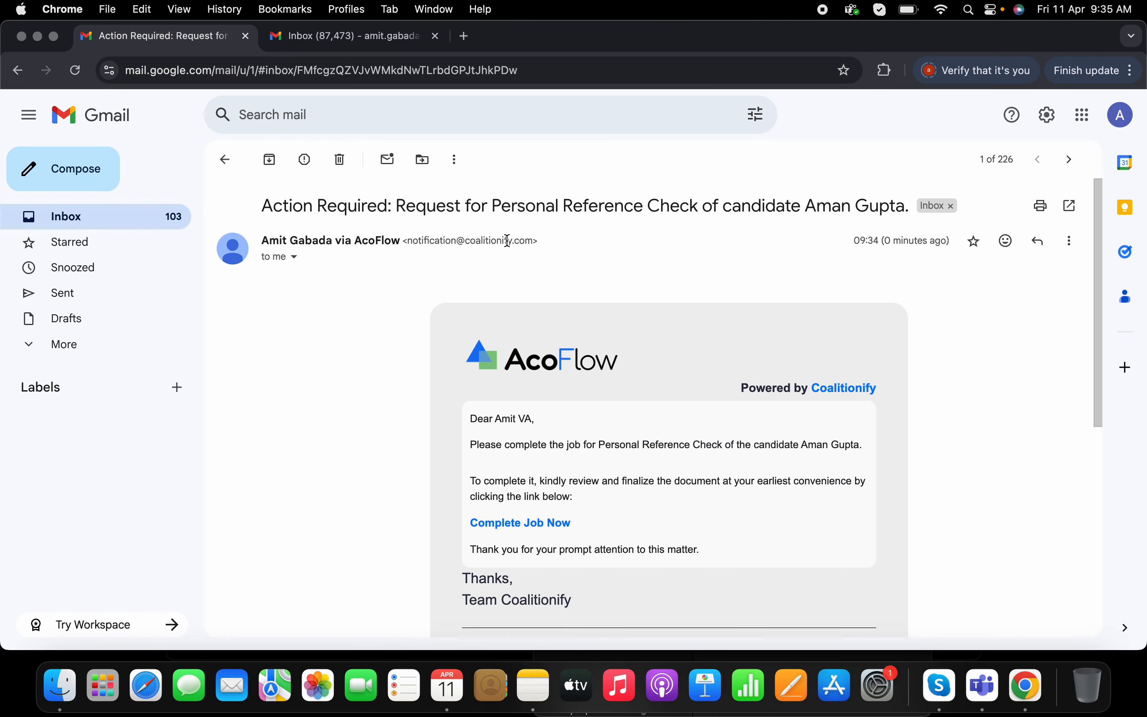
left_click(539, 525)
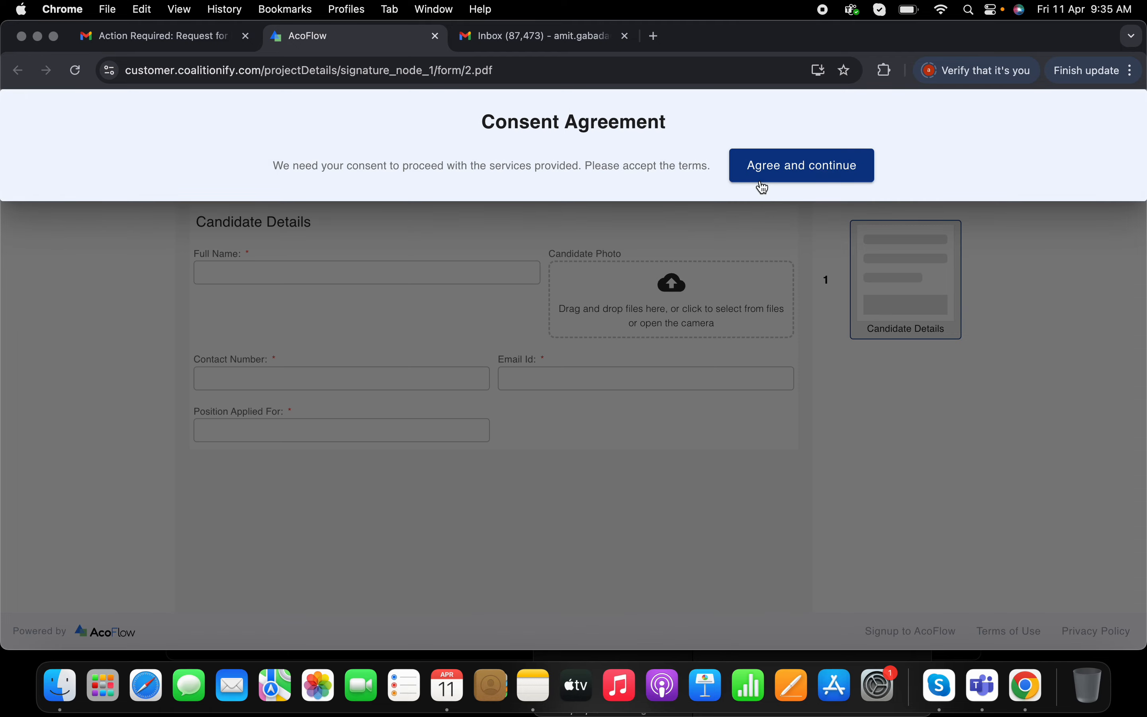
- Accept the consent agreement and fill Full Name with the candidate's name from the suggestions
left_click(776, 171)
left_click(321, 274)
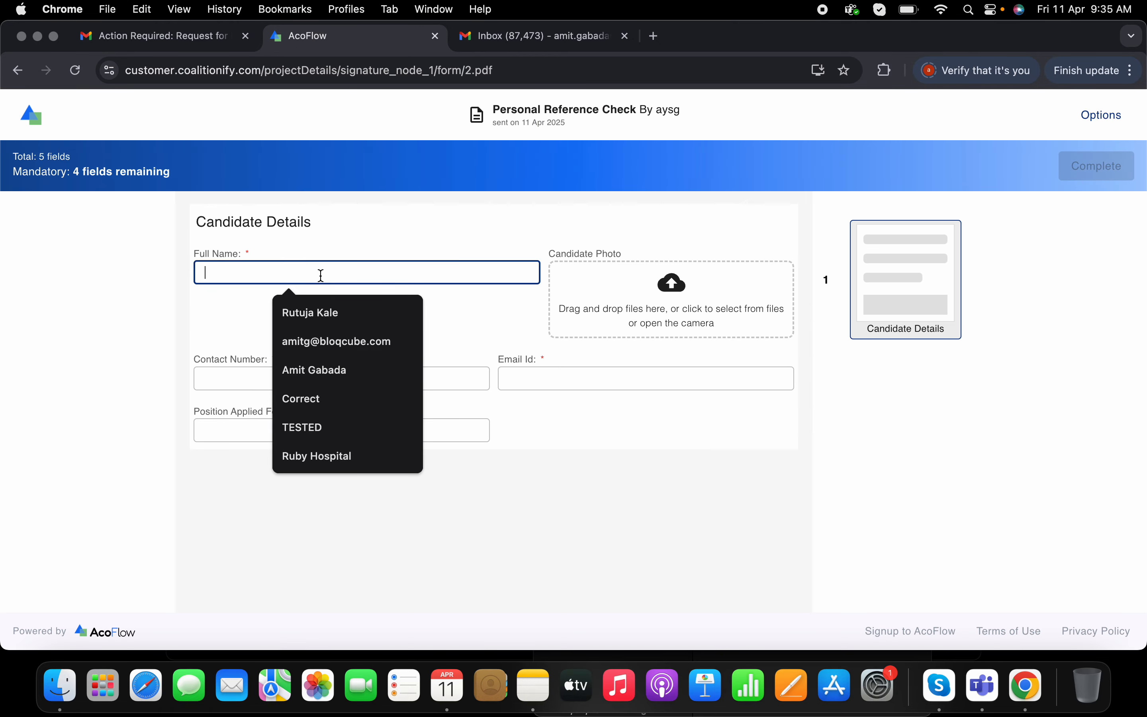
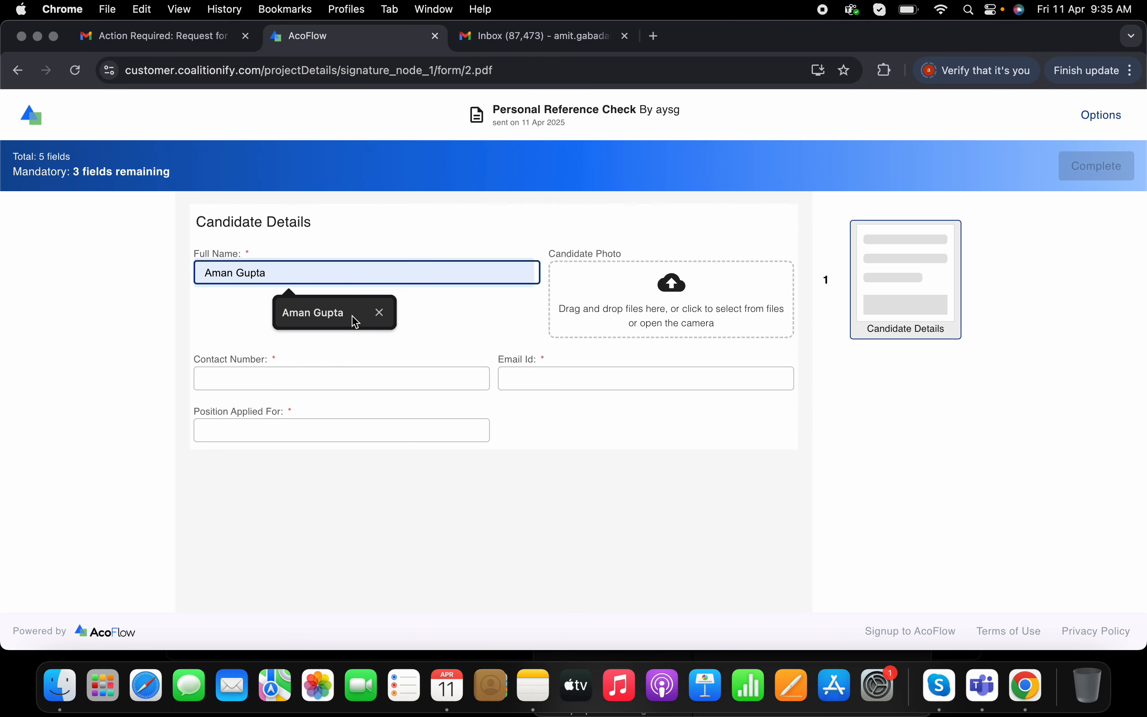
left_click(353, 316)
- Upload portrait-white-man-isolated.jpg from Downloads as the candidate photo via the gallery
left_click(675, 317)
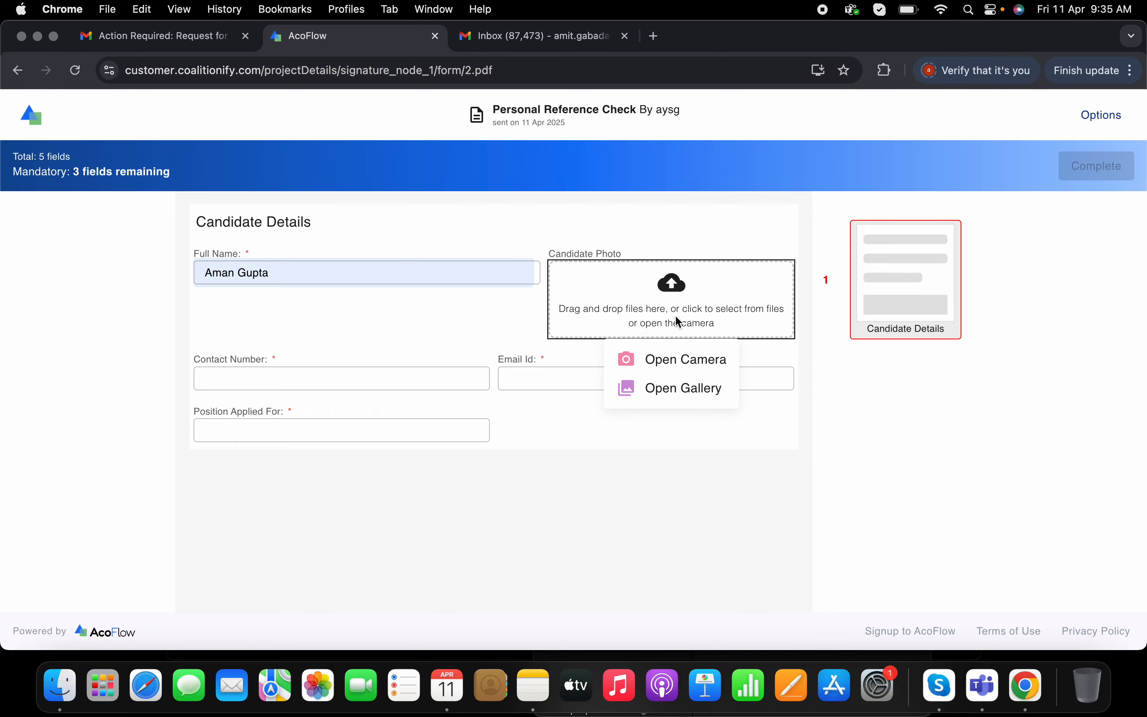
left_click(685, 386)
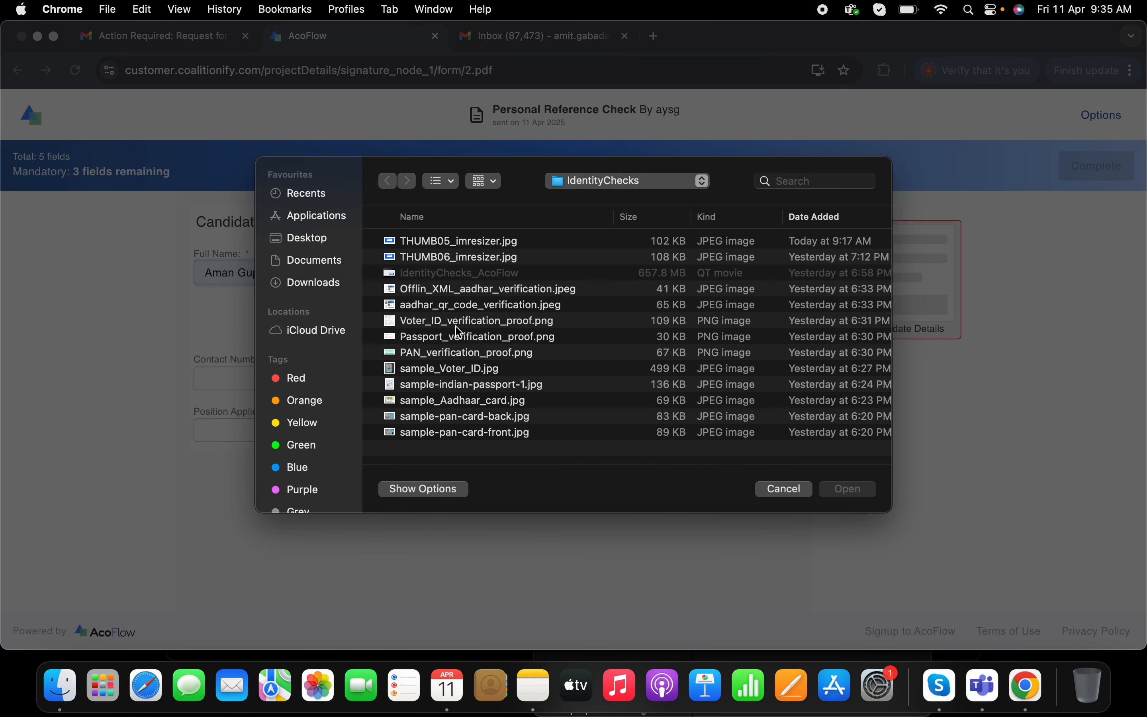
left_click(332, 284)
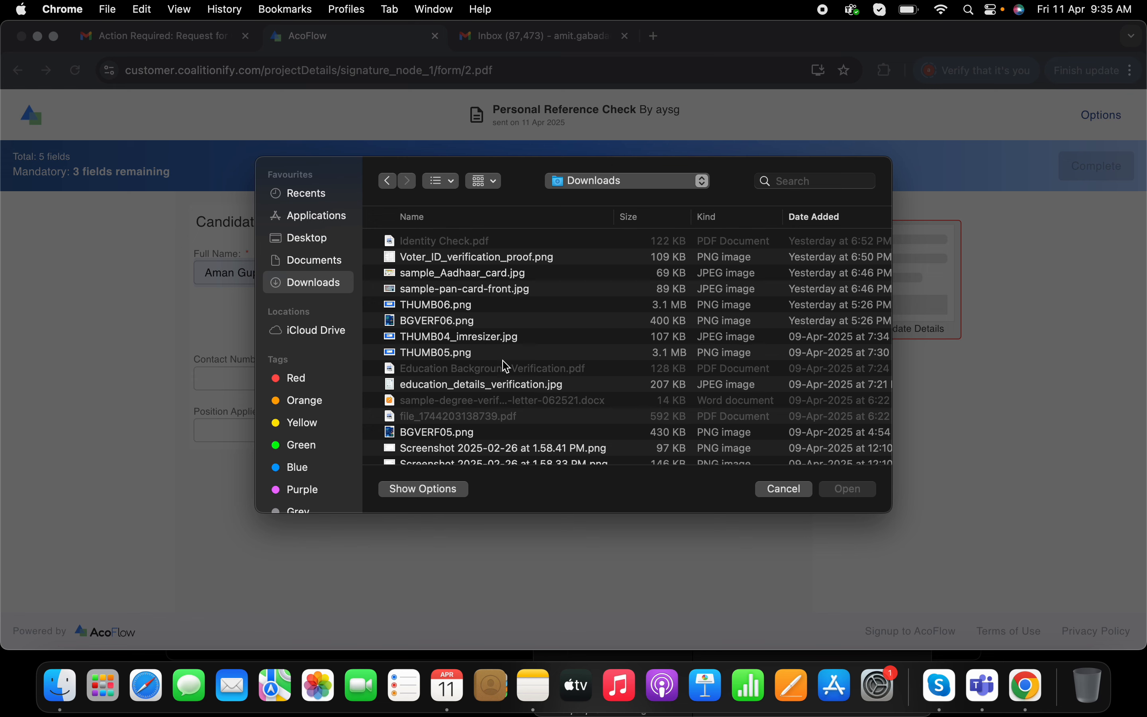
scroll(496, 370, "down", 5)
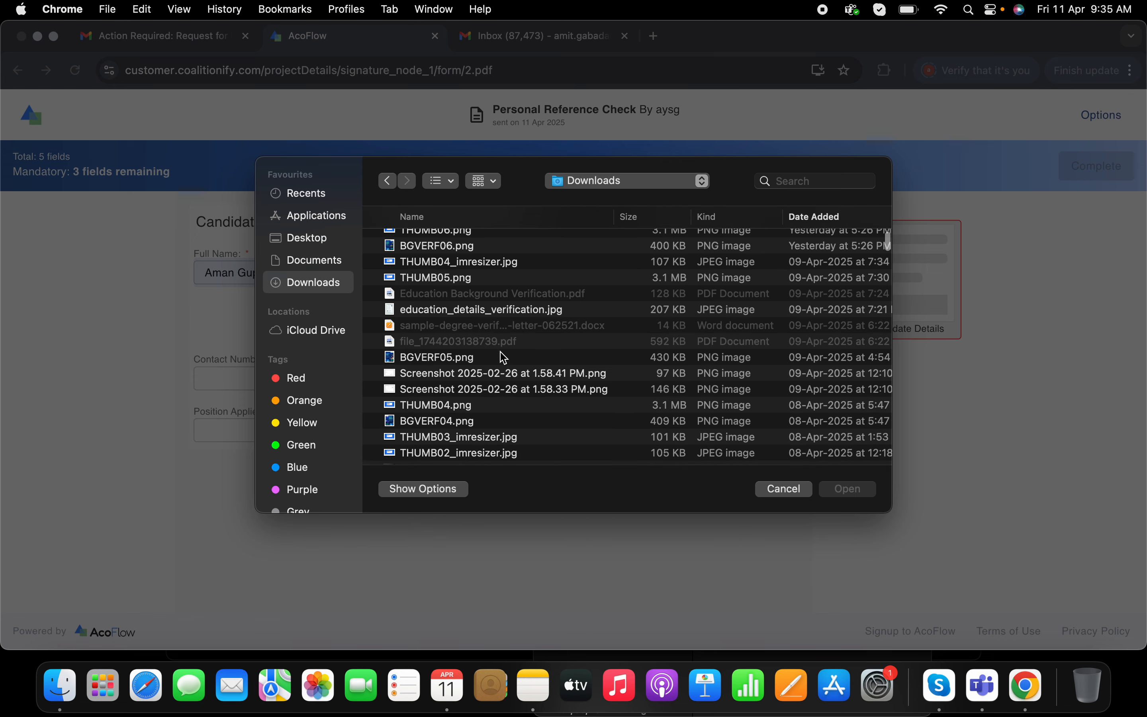
scroll(488, 365, "down", 12)
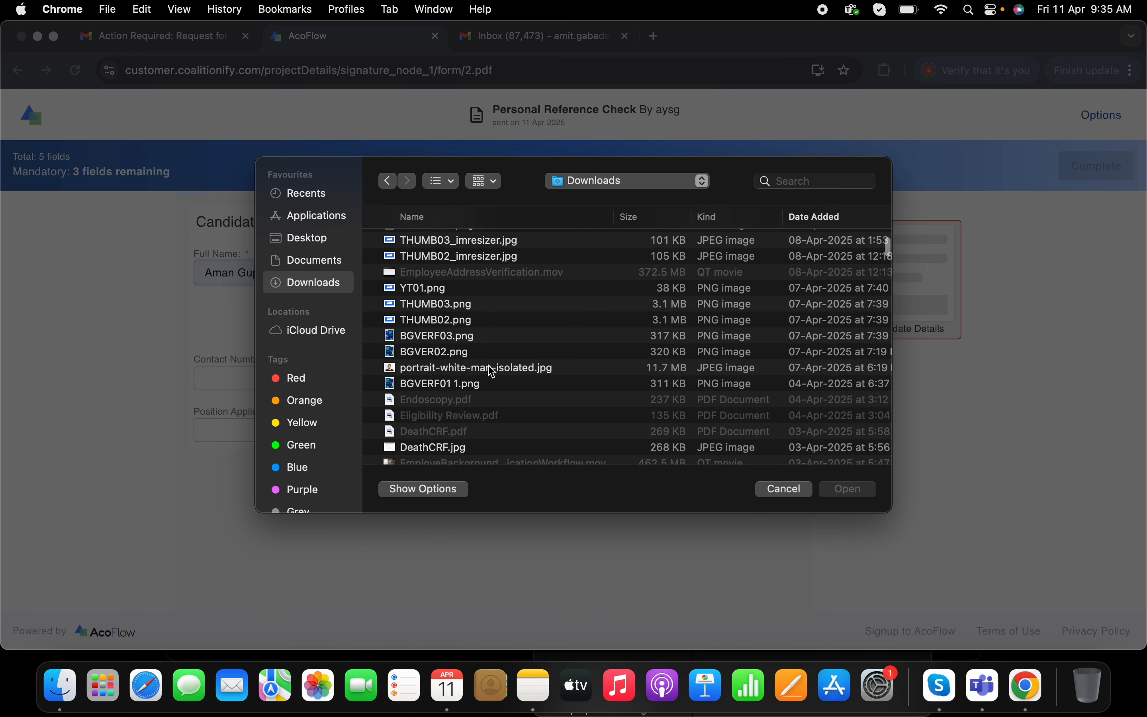
left_click(490, 370)
left_click(847, 489)
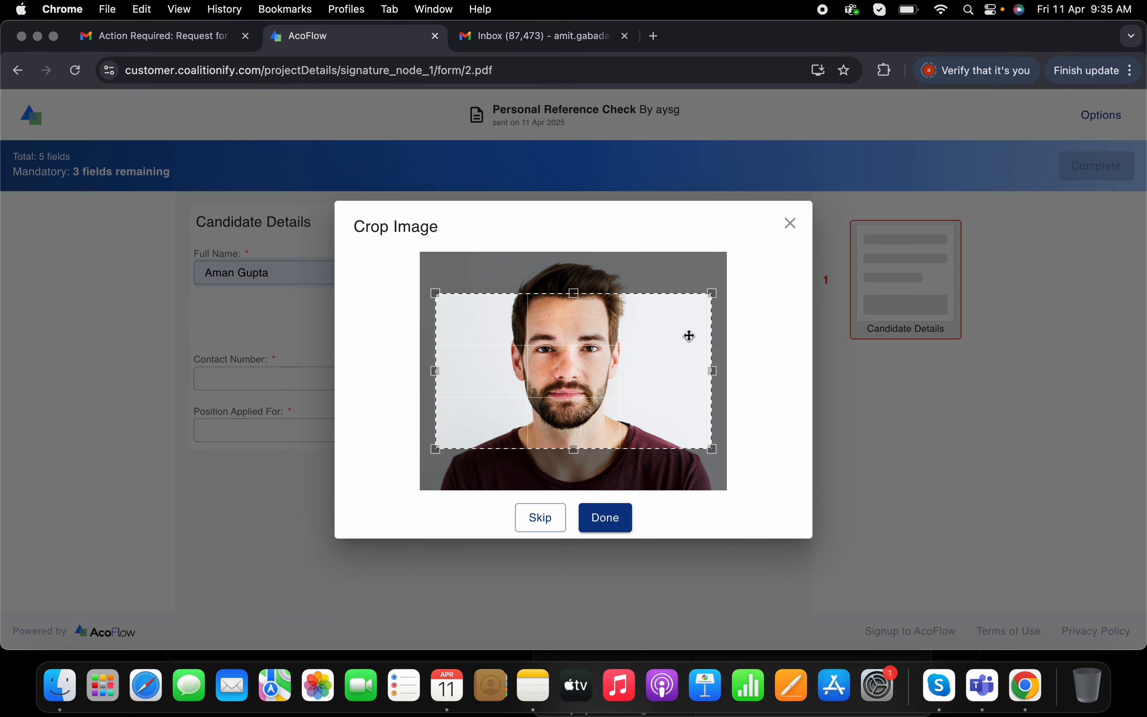
- Enlarge the crop area to cover the full photo height and confirm the crop
left_click_drag(644, 293, 632, 223)
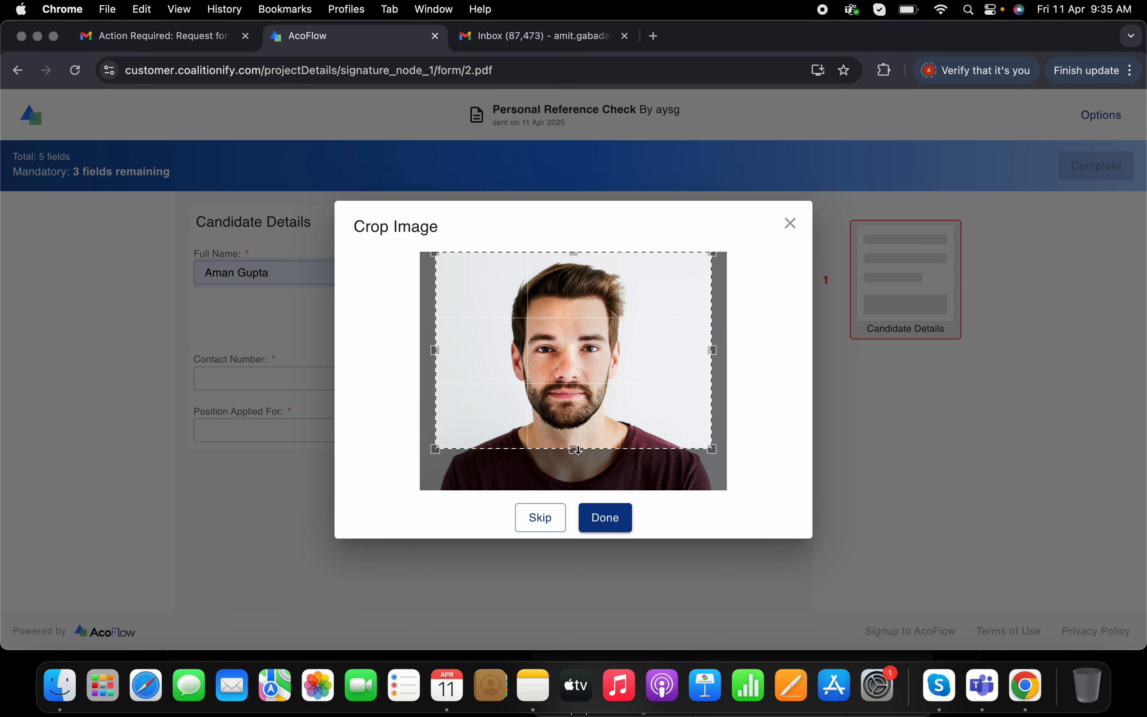
left_click_drag(576, 451, 583, 488)
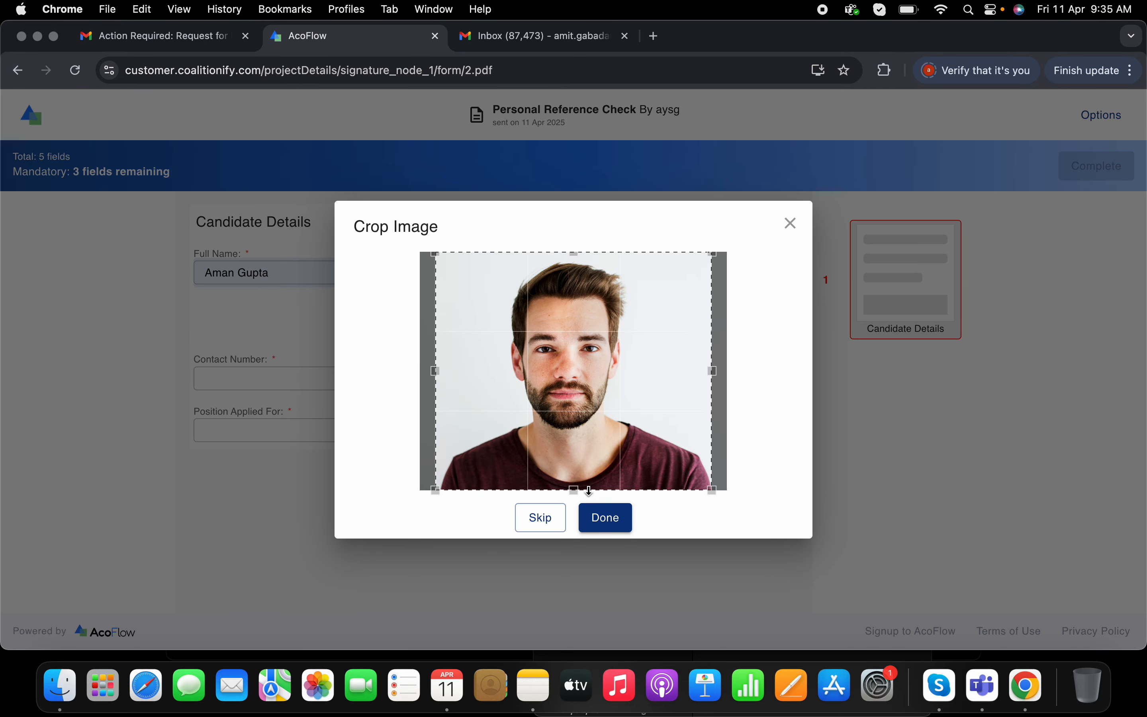
left_click(609, 521)
- Enter the candidate's contact number
left_click(265, 475)
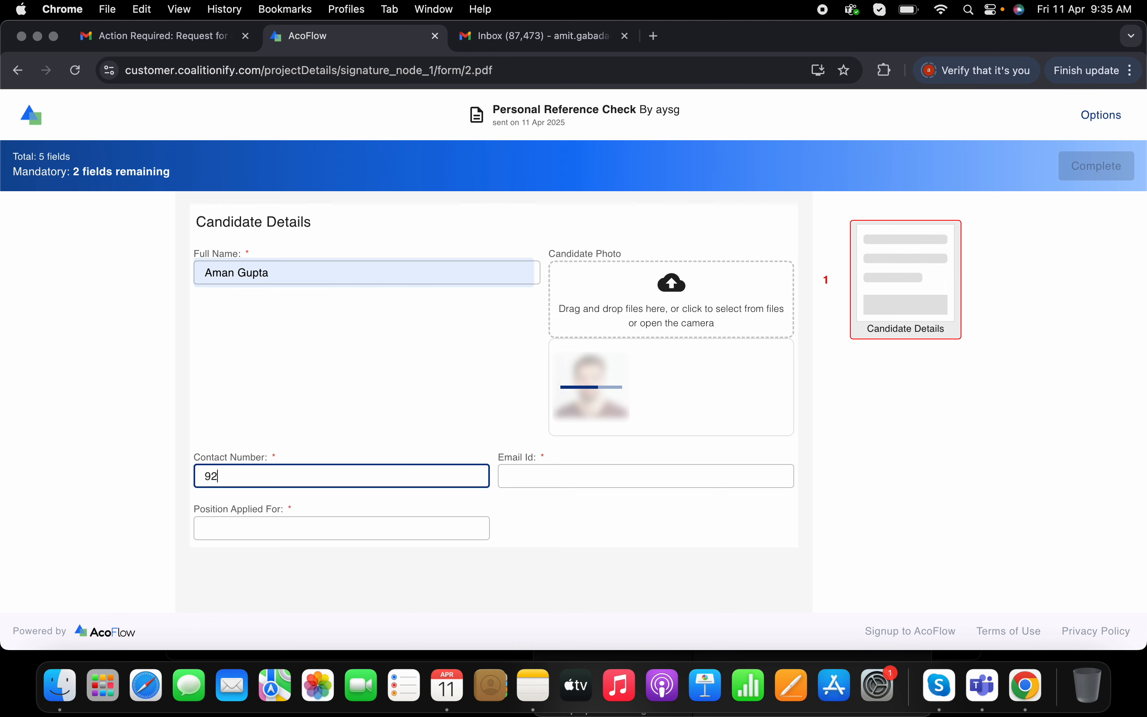
- Fill the Email Id field with the candidate's e-mail address from the suggestions
left_click(519, 476)
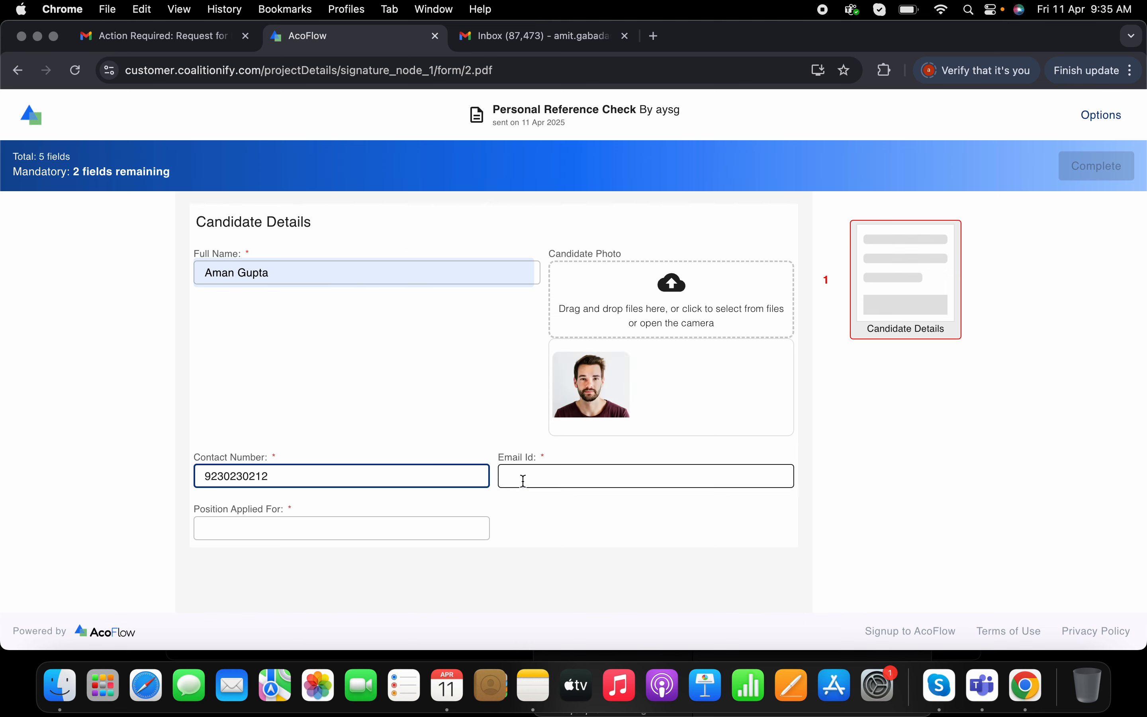
type("aman")
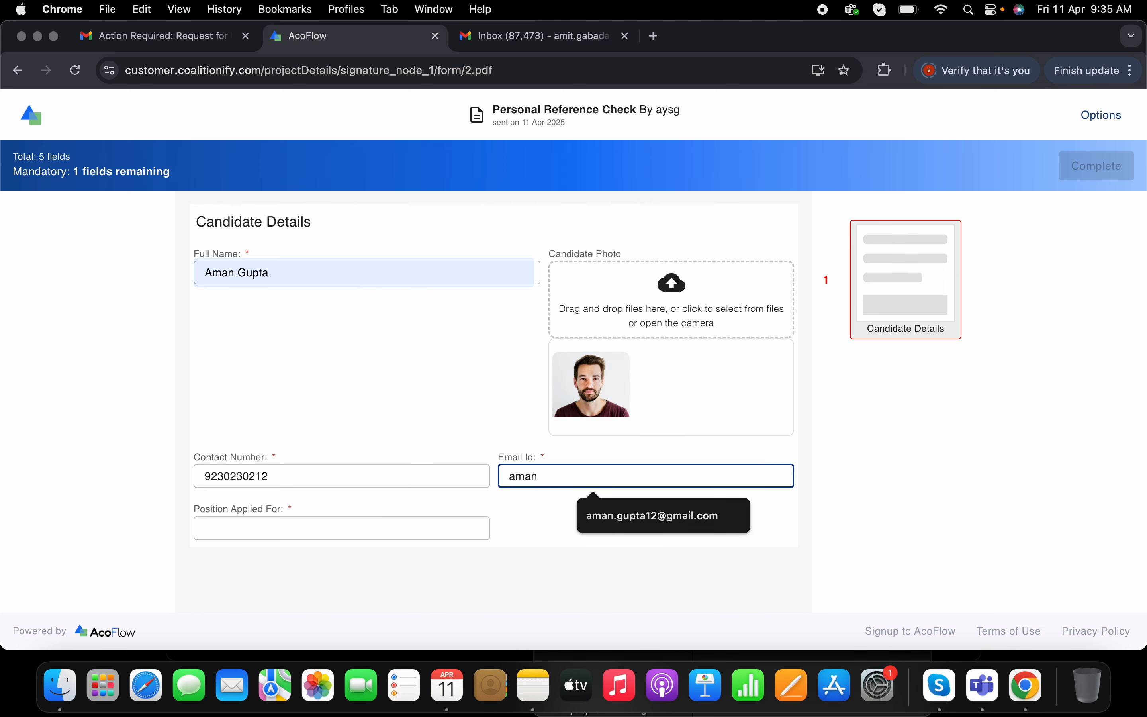
left_click(635, 514)
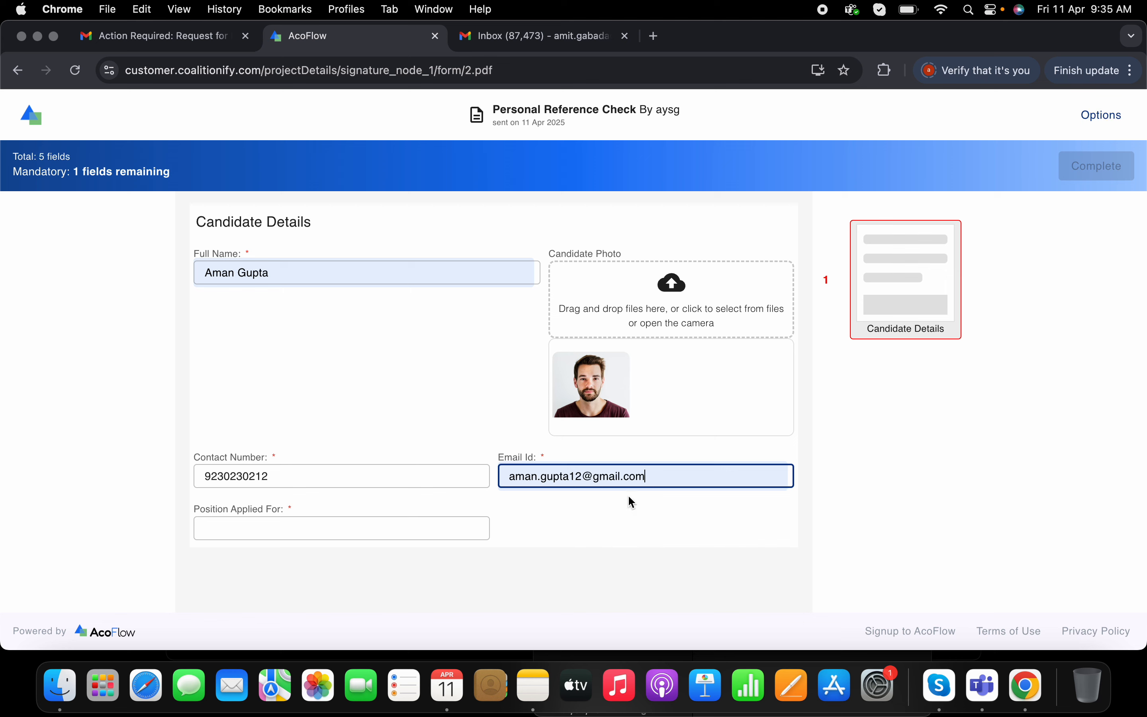
- Set Position Applied For to Senior QA Engineer using the suggestions
left_click(326, 535)
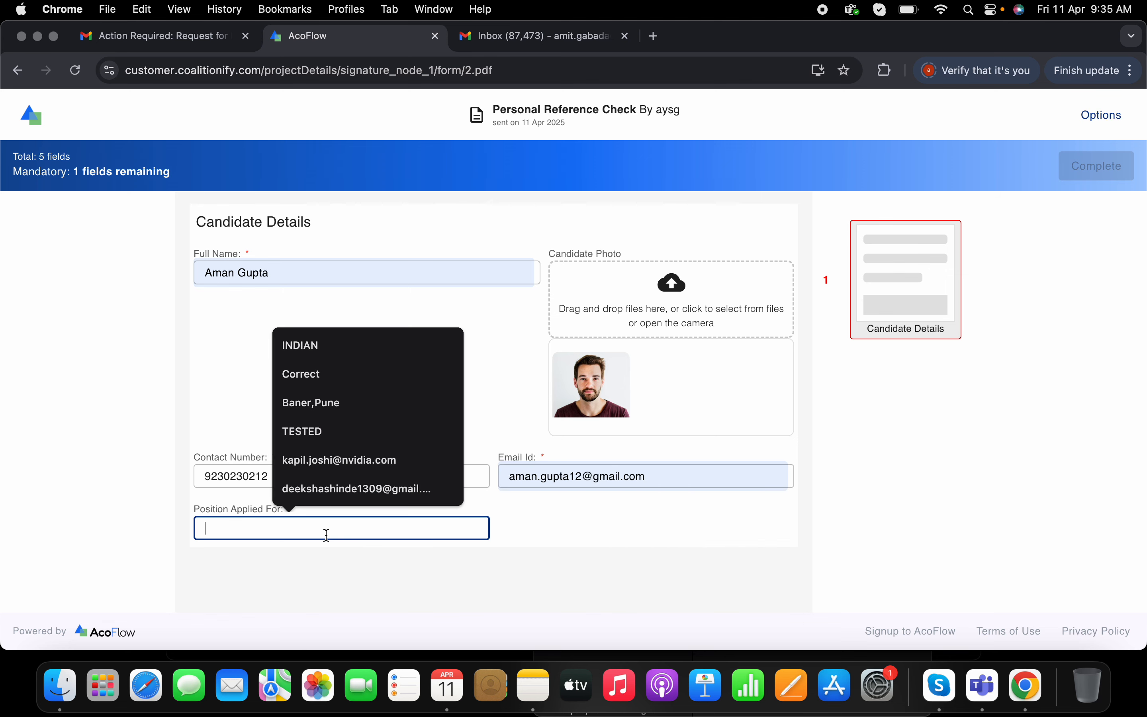
type("Senior QA Engineer")
left_click(332, 566)
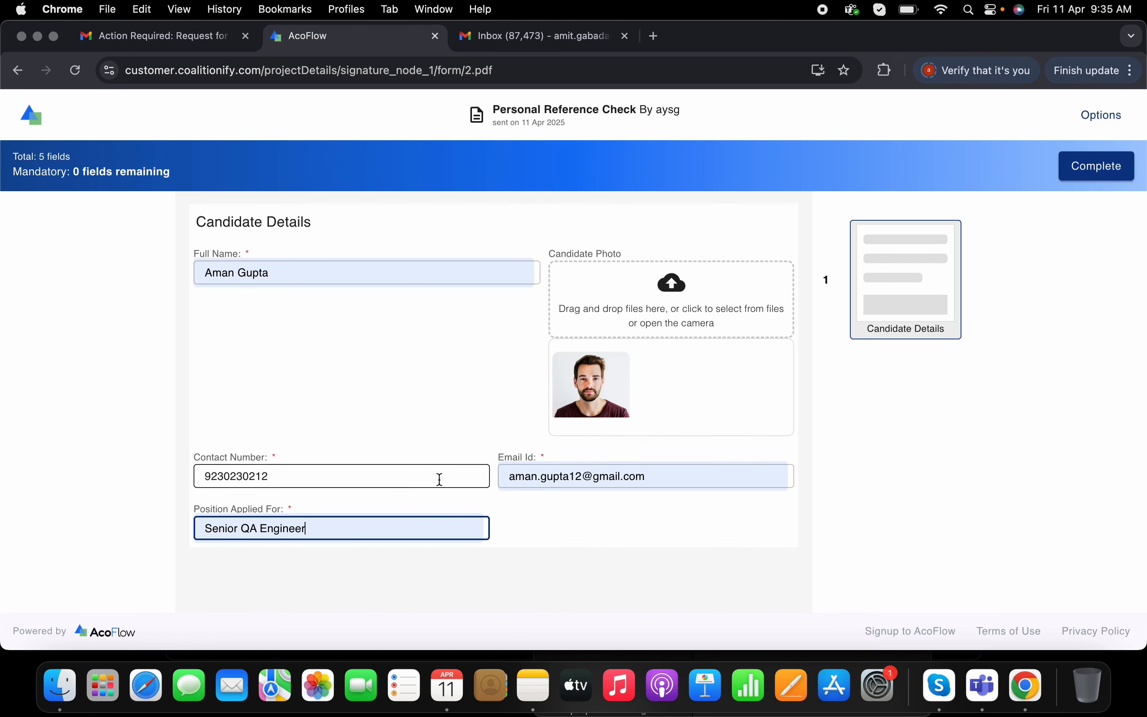
- Complete the candidate details form and view the submitted job
left_click(1085, 176)
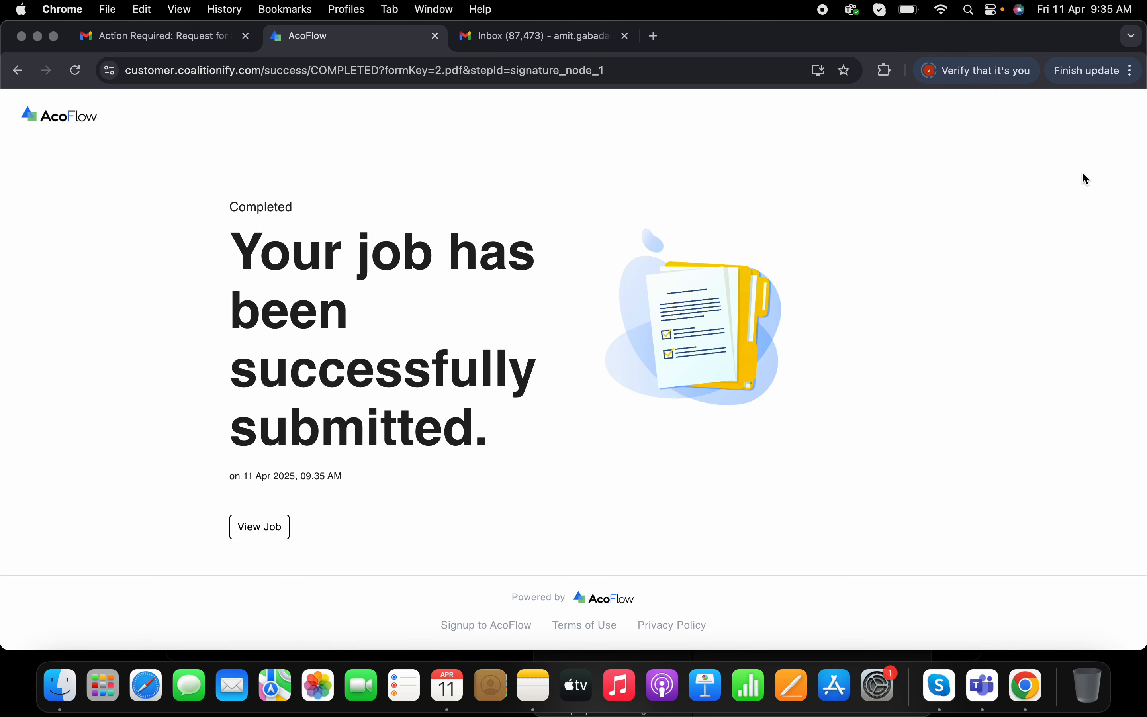
left_click(260, 526)
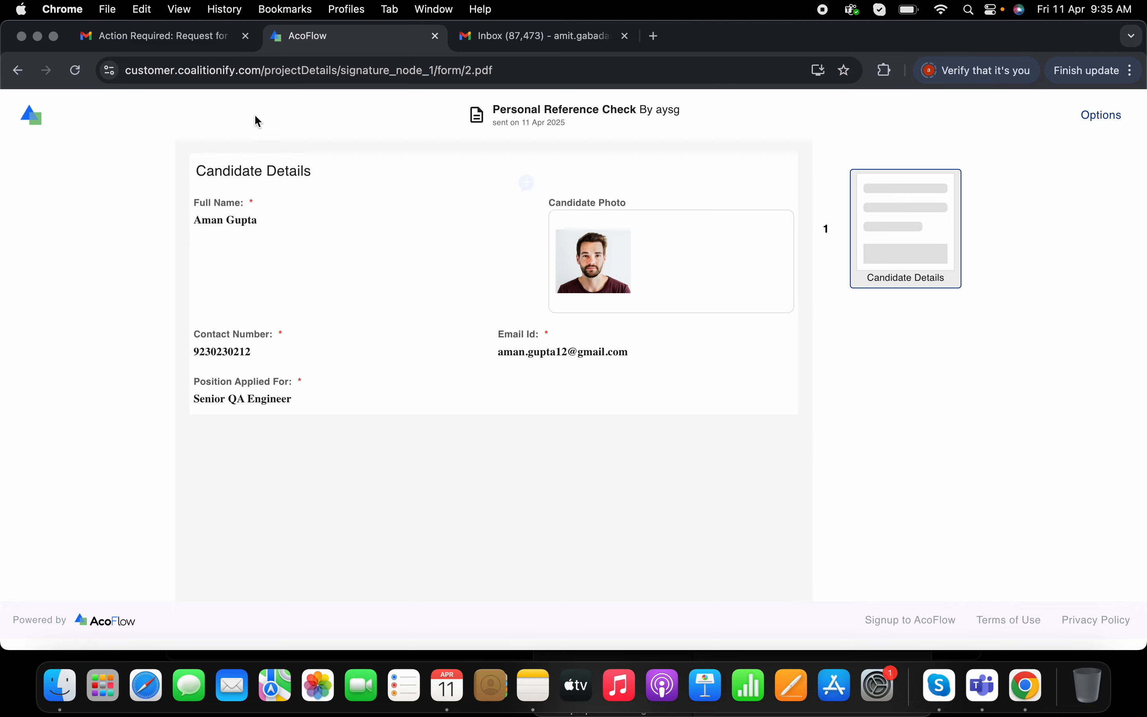
- Switch to the first reference's inbox, open the Personal Reference Check request e-mail and follow Complete Job Now
left_click(436, 37)
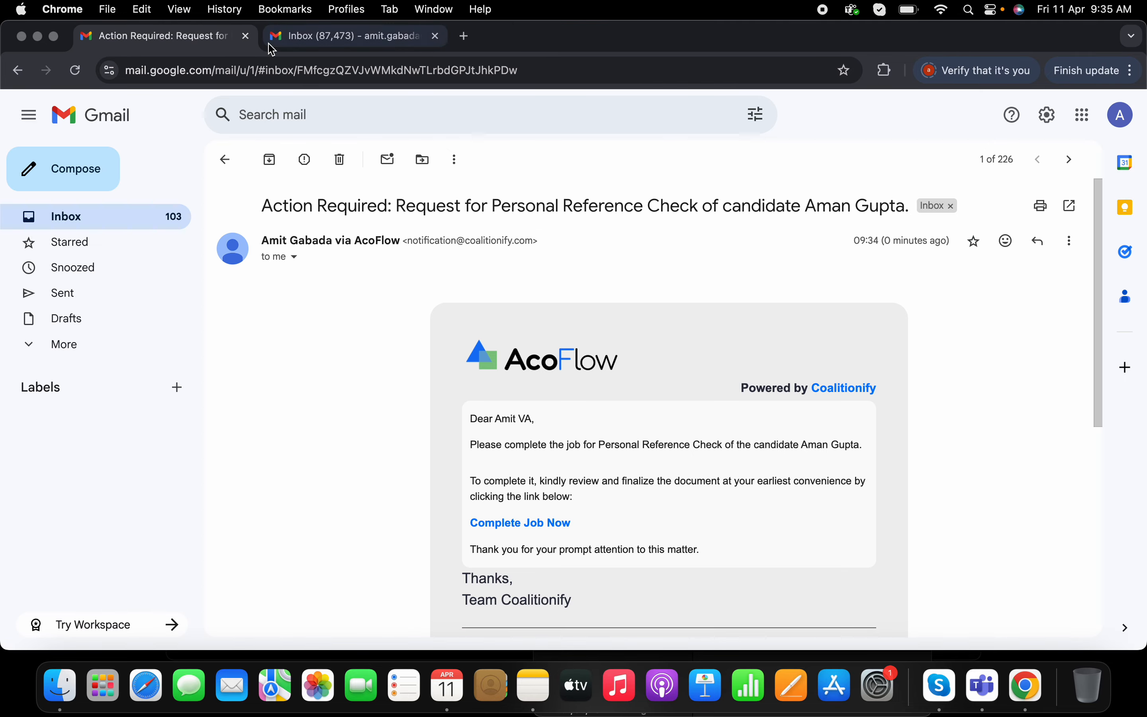
left_click(307, 39)
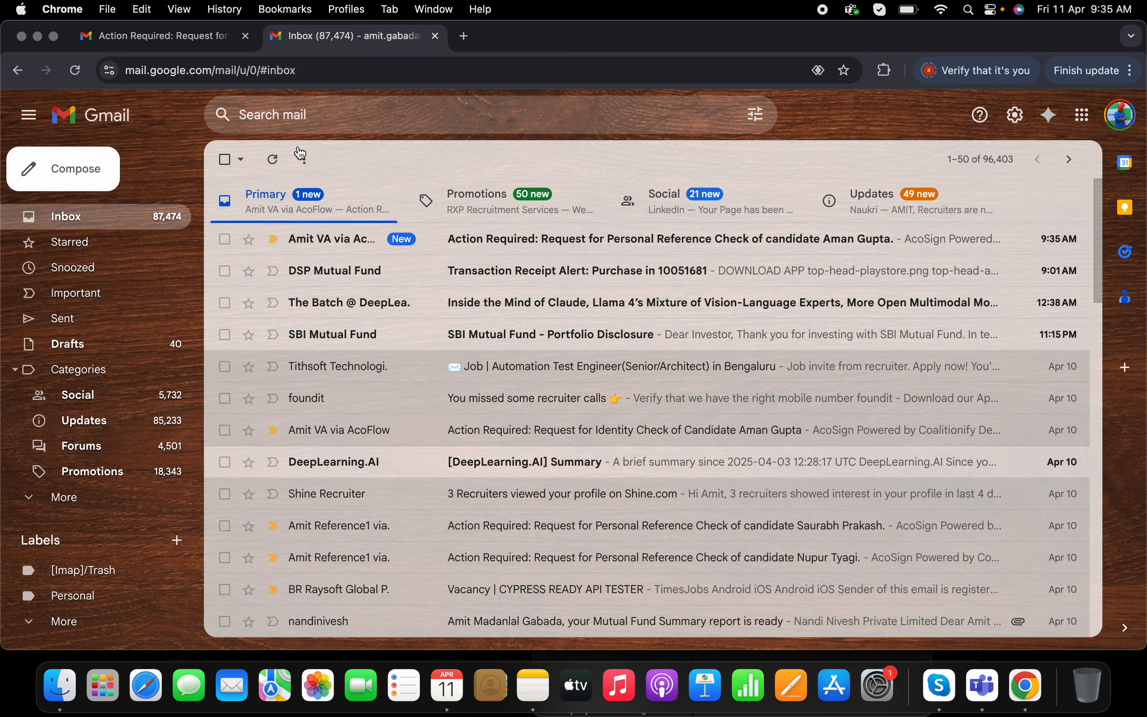
left_click(583, 246)
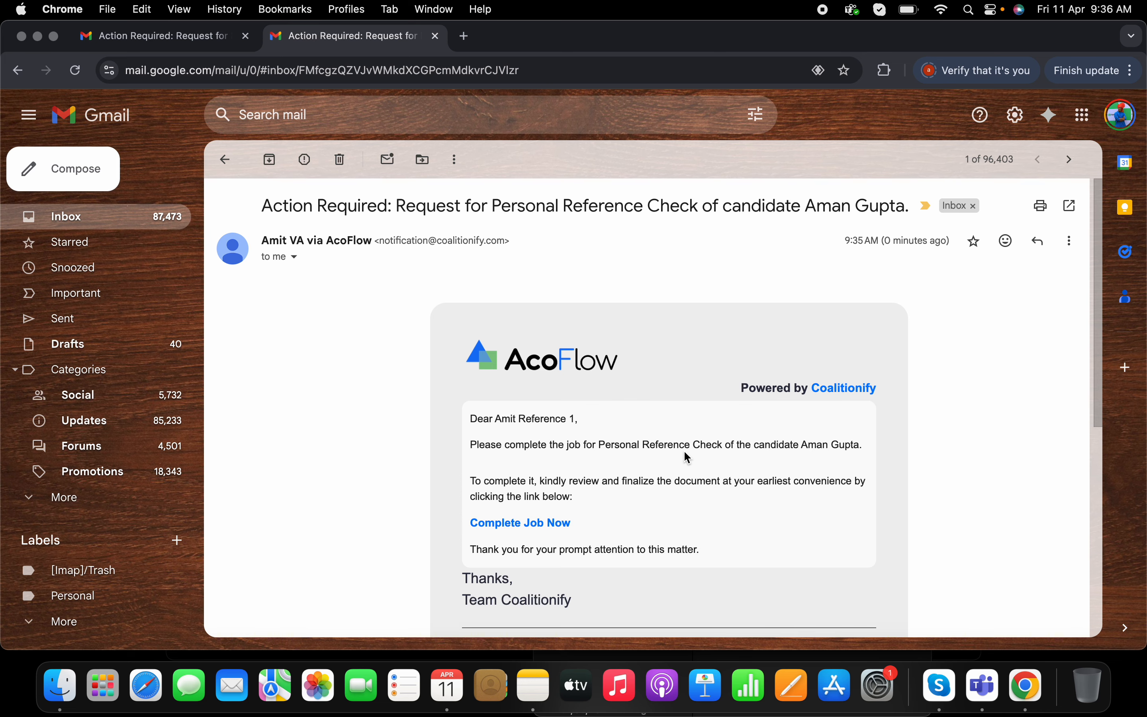
left_click(553, 523)
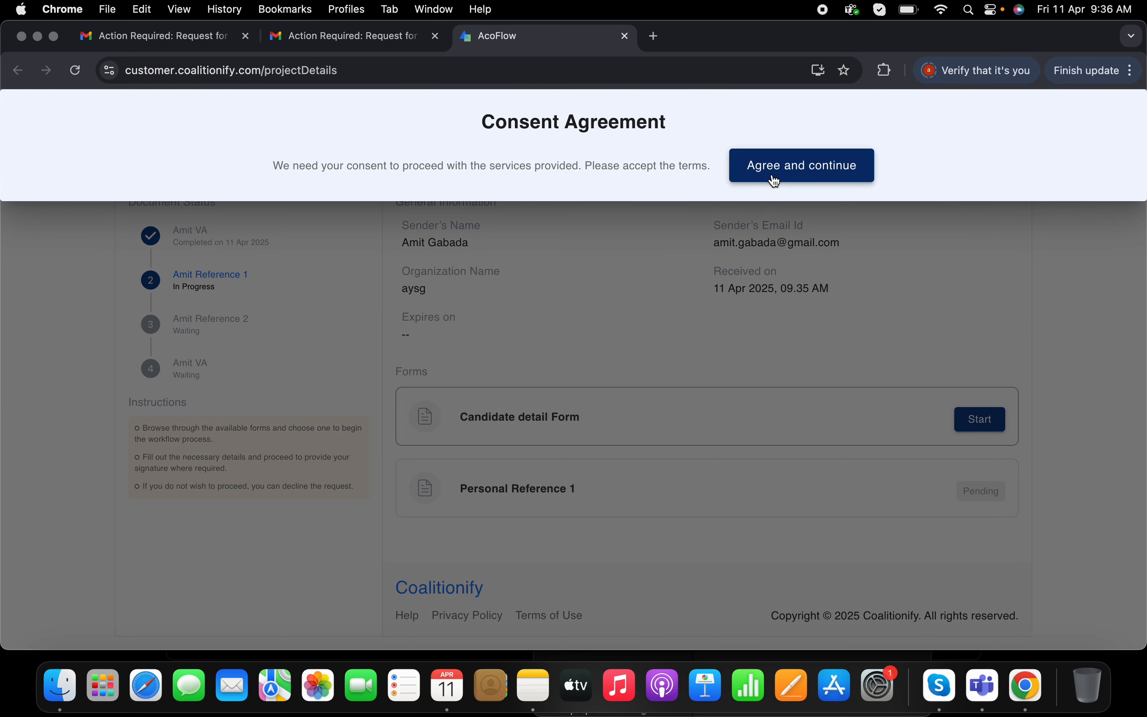
- Start the Candidate detail Form and open the comments panel for the Email Id field
left_click(776, 179)
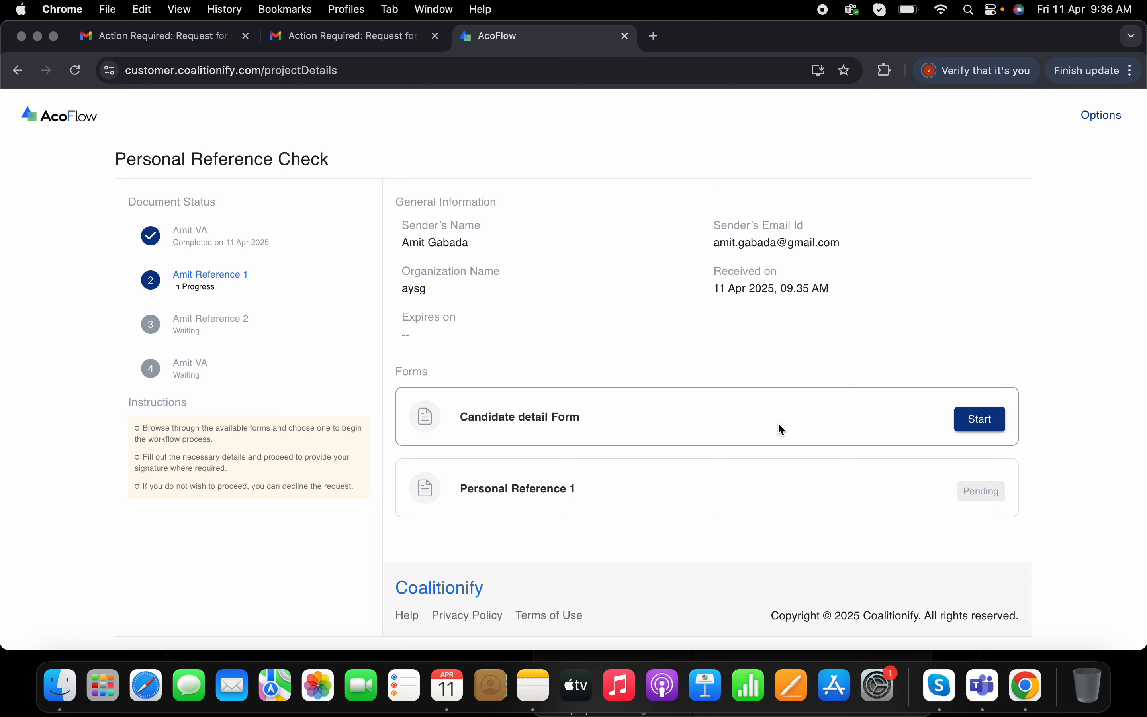
left_click(980, 418)
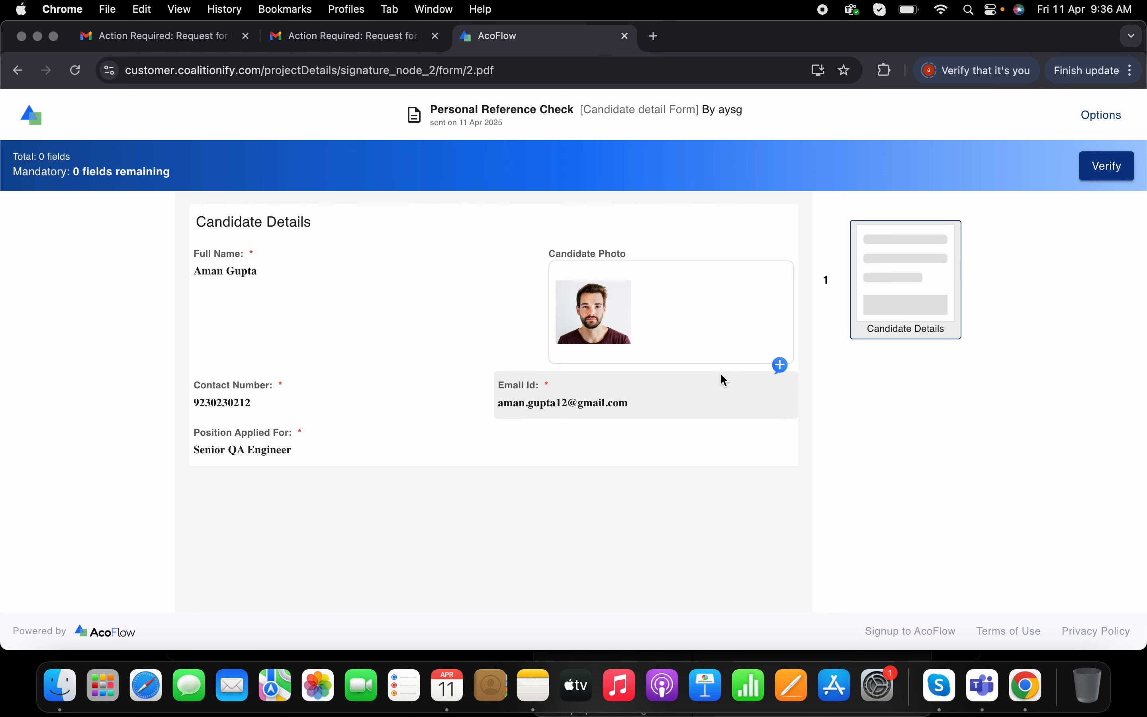
left_click(782, 367)
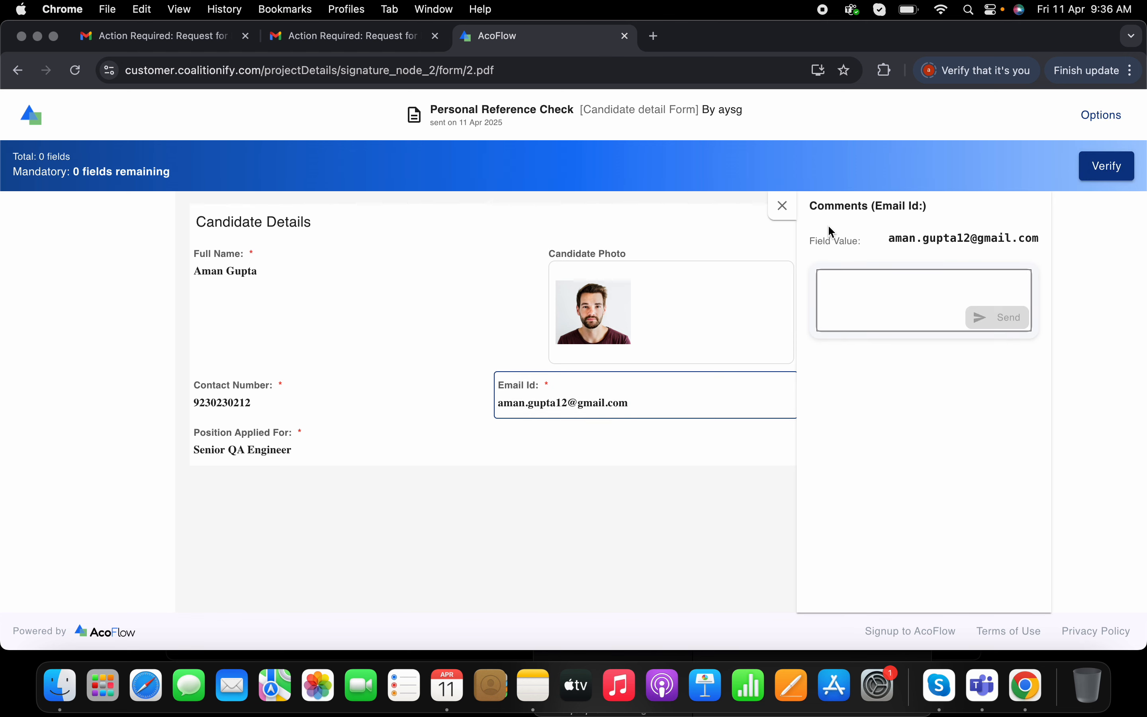
- Close the Email Id comments panel, verify the Candidate detail Form, and start the Personal Reference 1 form
left_click(781, 209)
left_click(1106, 166)
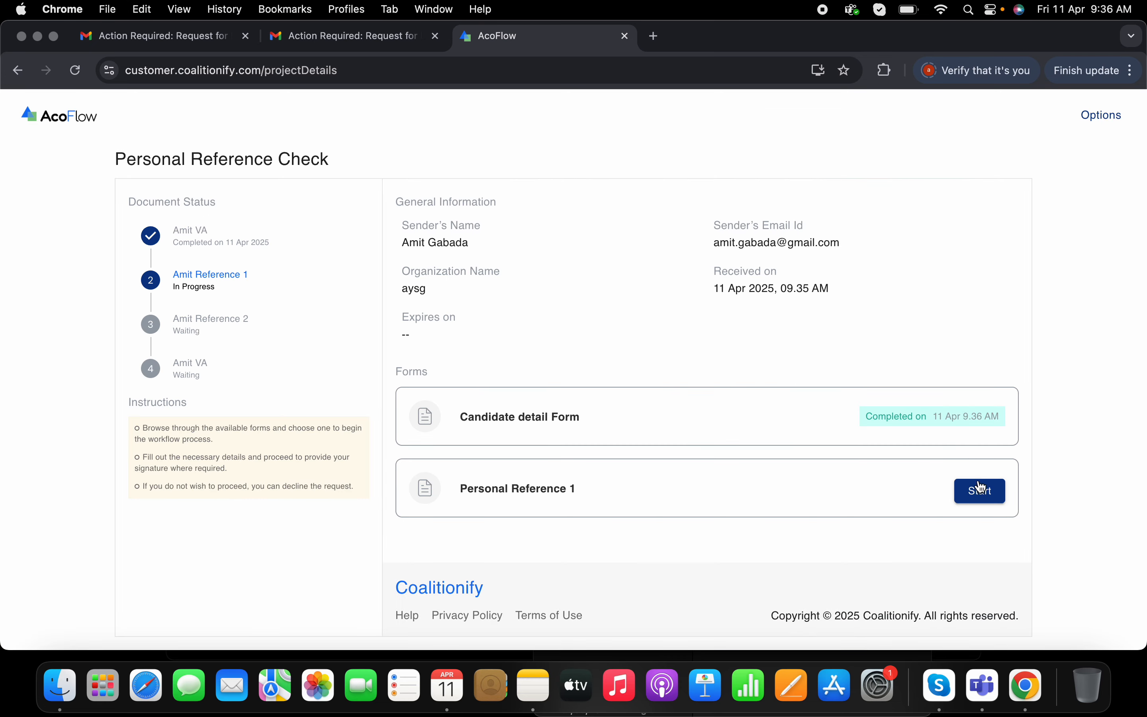
left_click(980, 494)
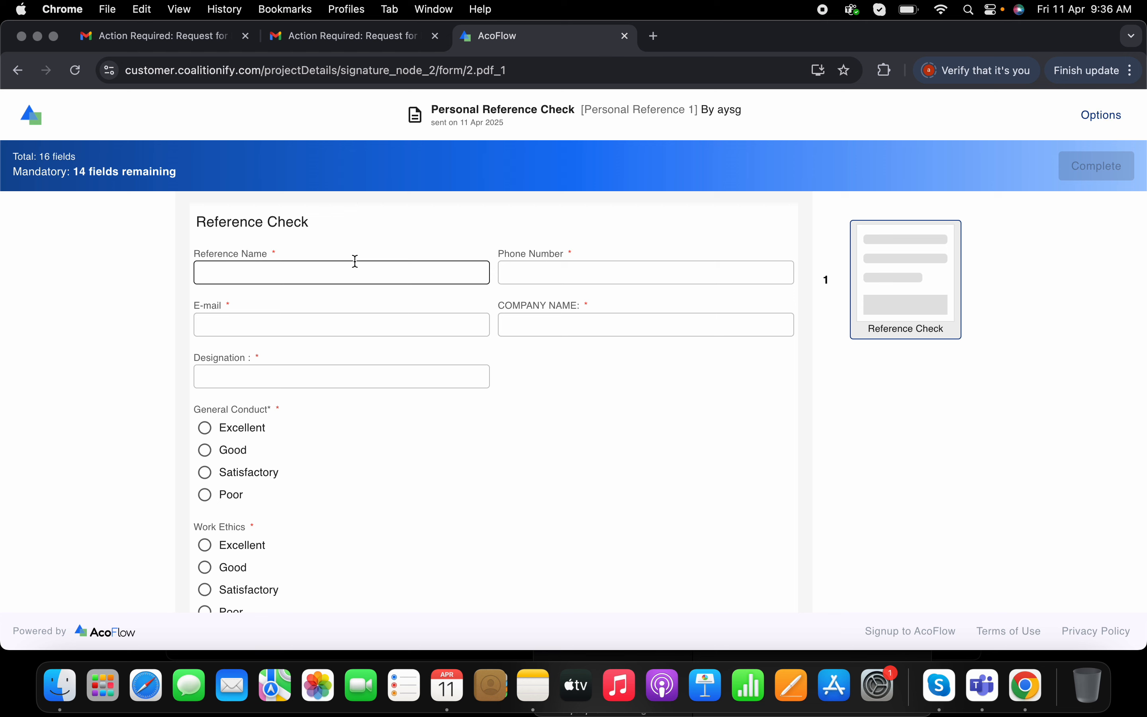
- Fill in the reference's name, phone number and e-mail address, using the suggestions for name and e-mail
left_click(283, 269)
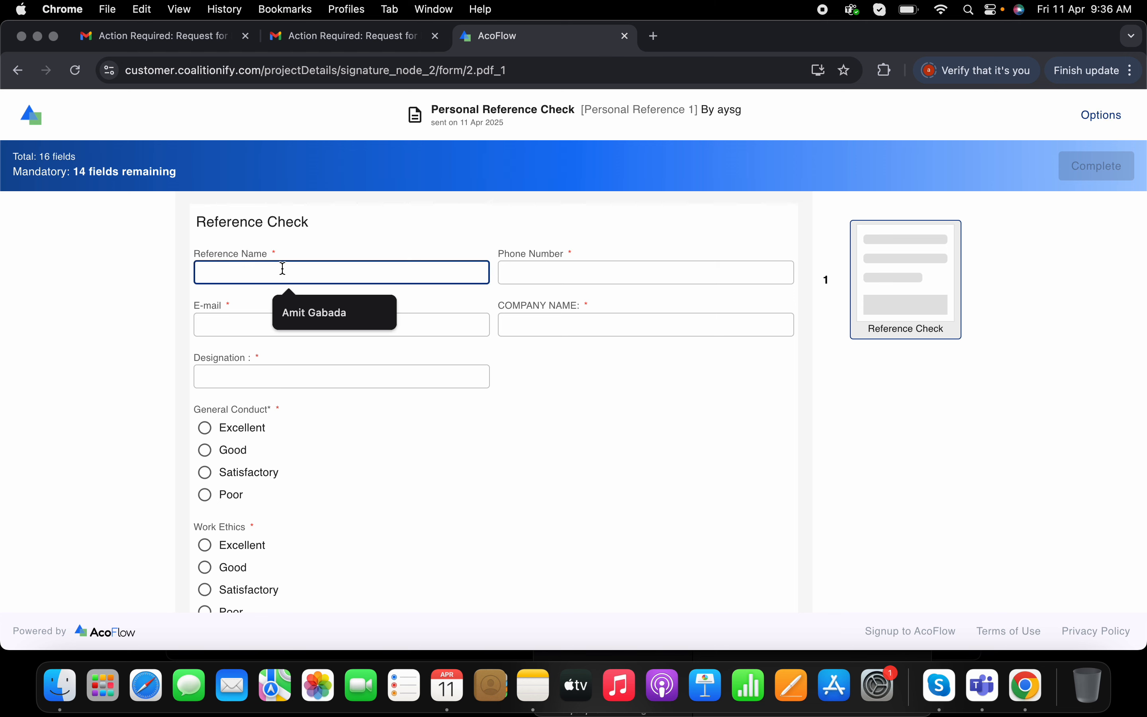
left_click(290, 303)
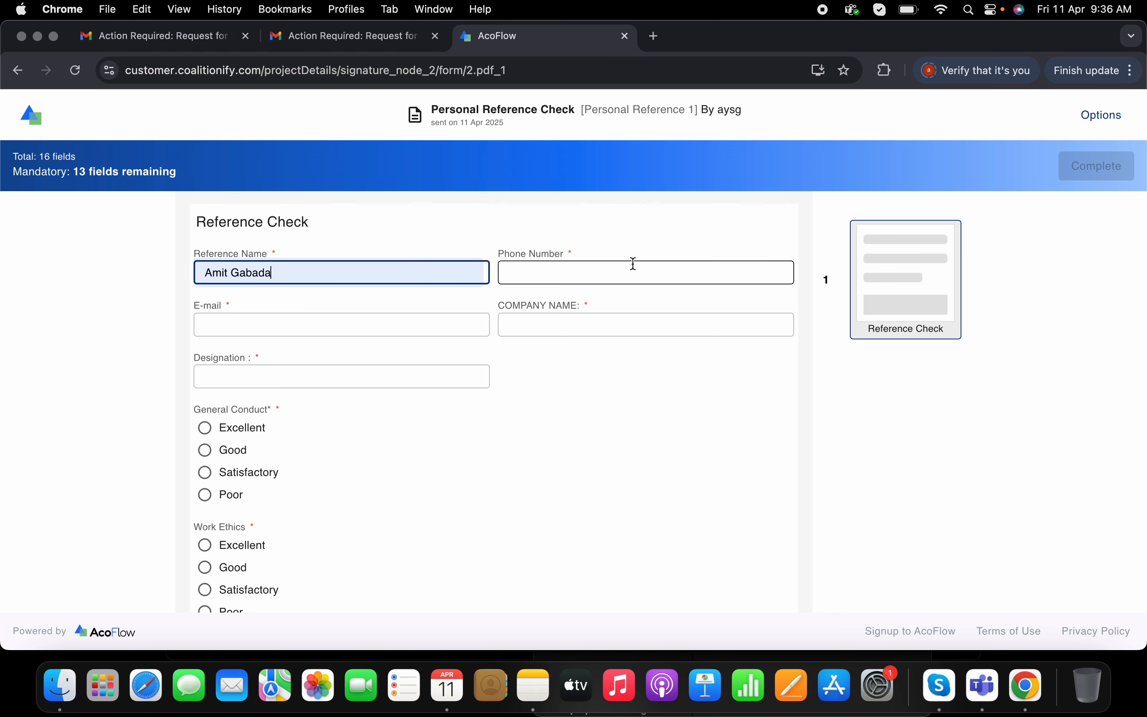
left_click(627, 265)
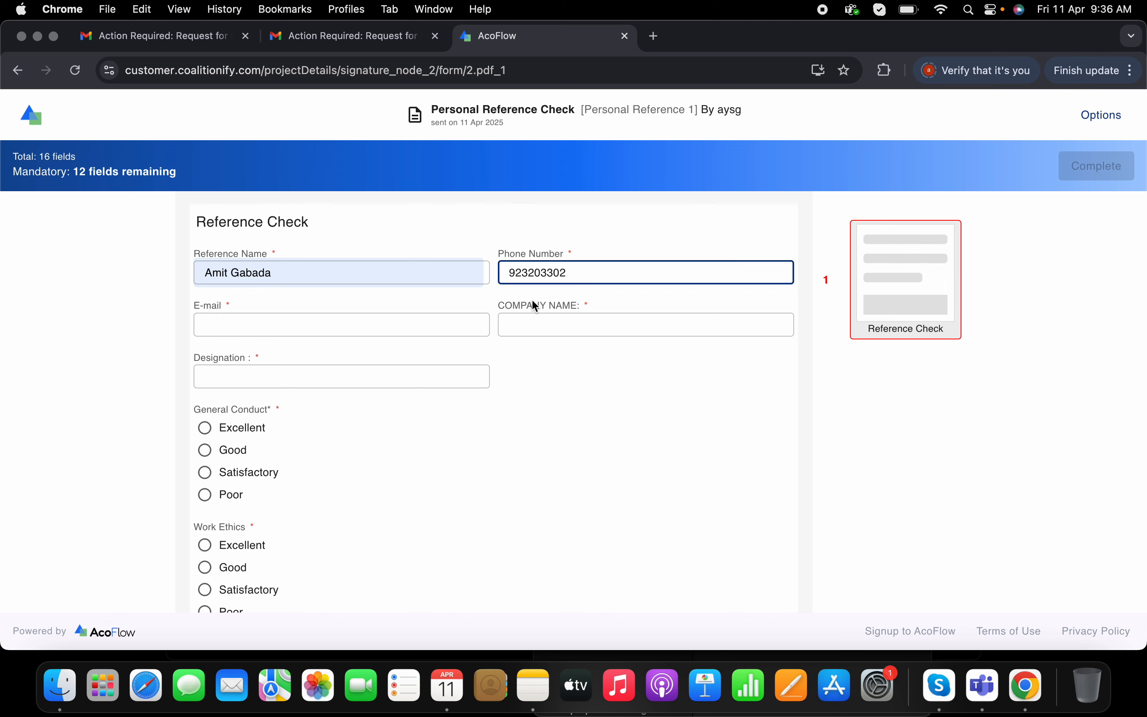
left_click(374, 322)
left_click(376, 359)
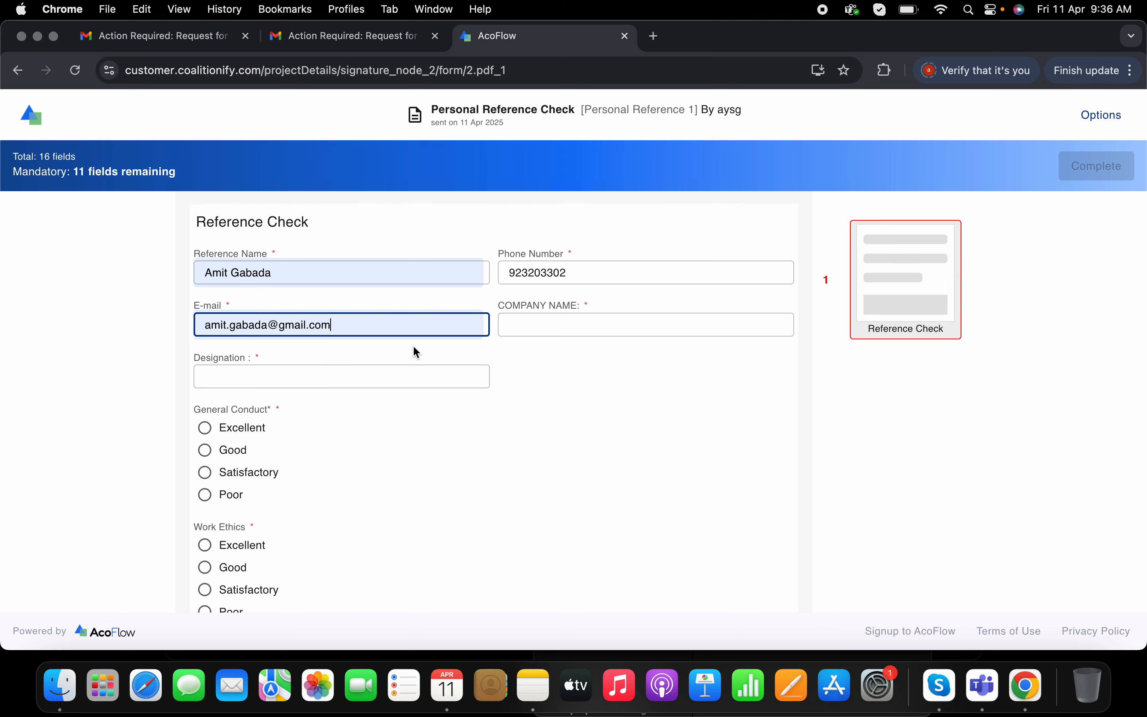
- Set COMPANY NAME to AYS and Designation to QA Lead
left_click(567, 323)
type("AYS")
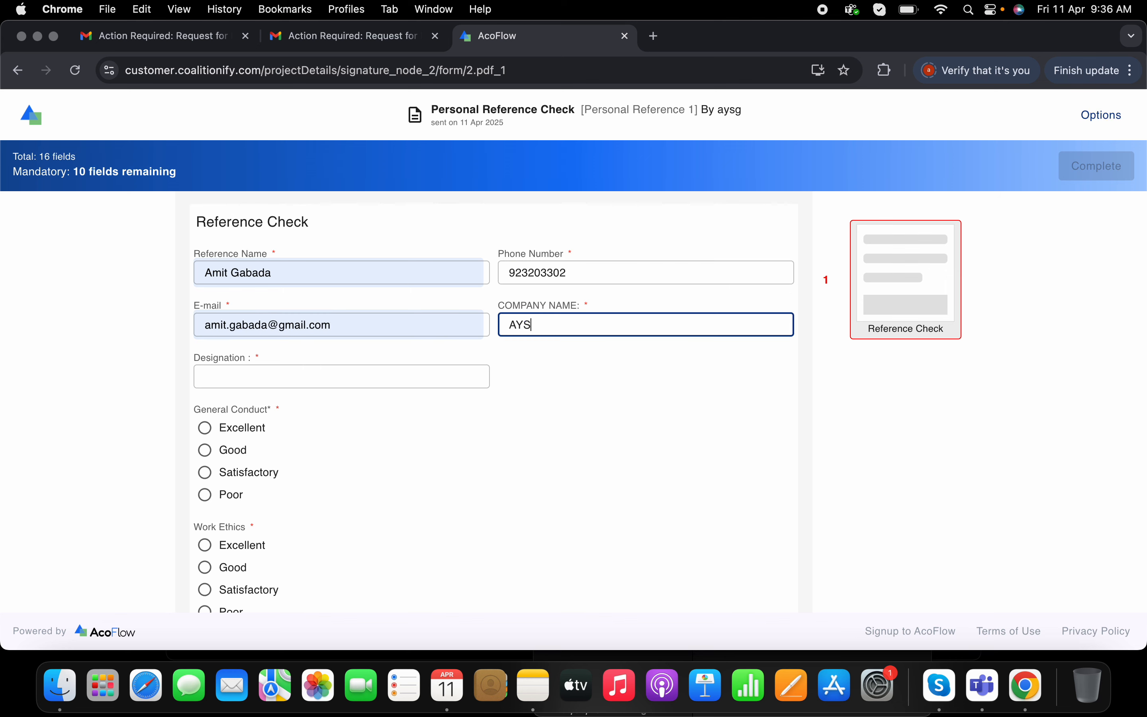
left_click(325, 378)
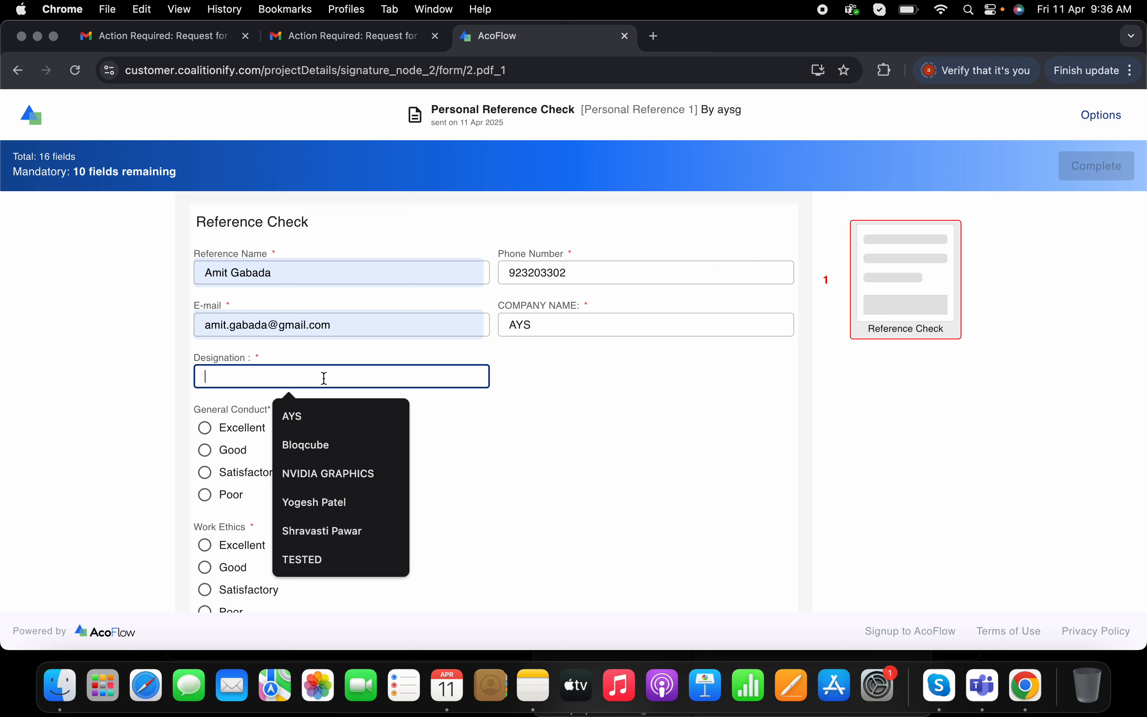
type("q")
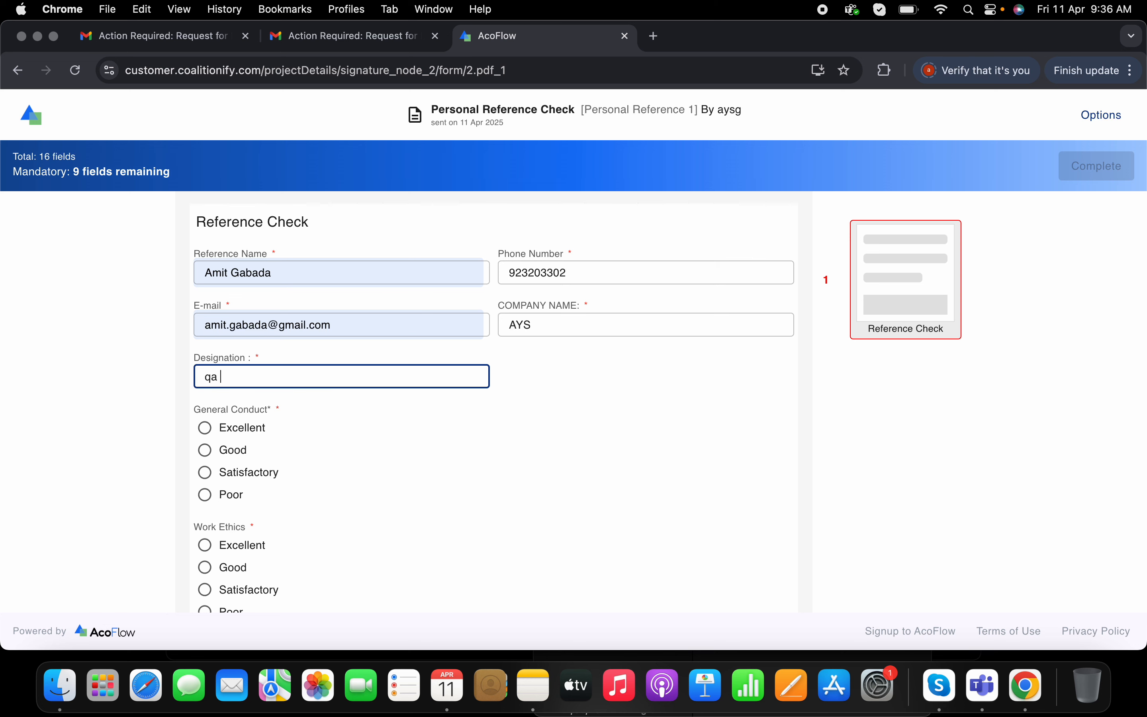
key("BackSpace")
type("QA Lead")
- Rate General Conduct, Work Ethics, Communication Skills, Relationship with Team and Level of performance as Good
left_click(235, 449)
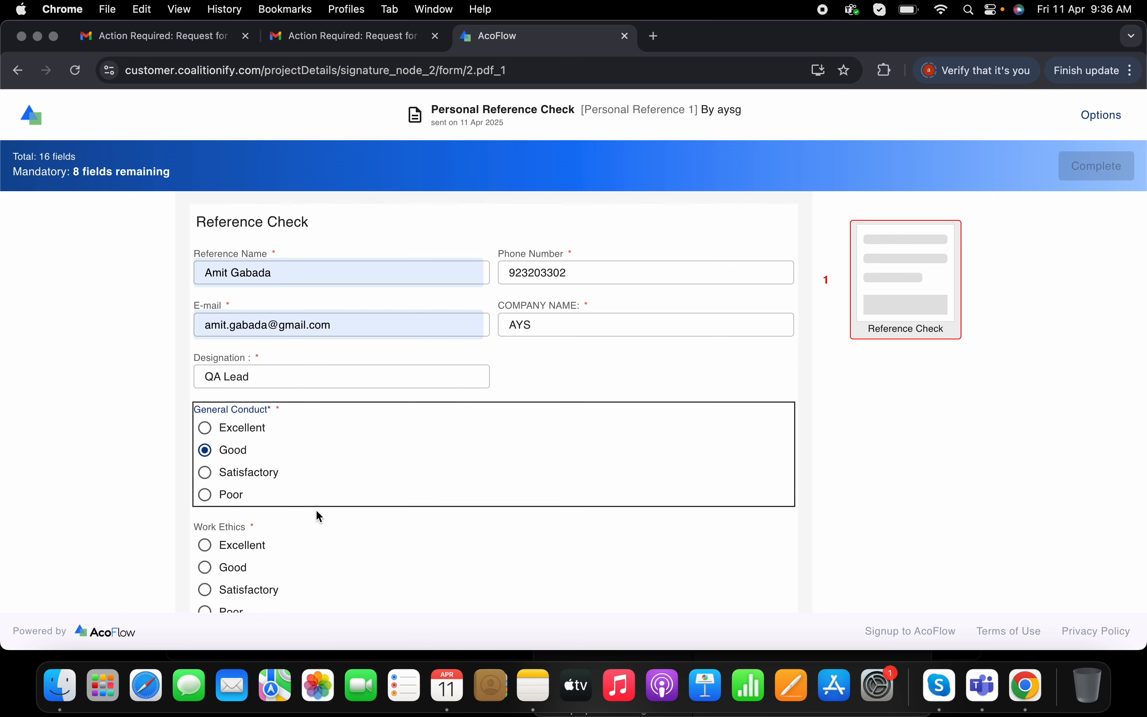
scroll(318, 515, "down", 2)
left_click(239, 455)
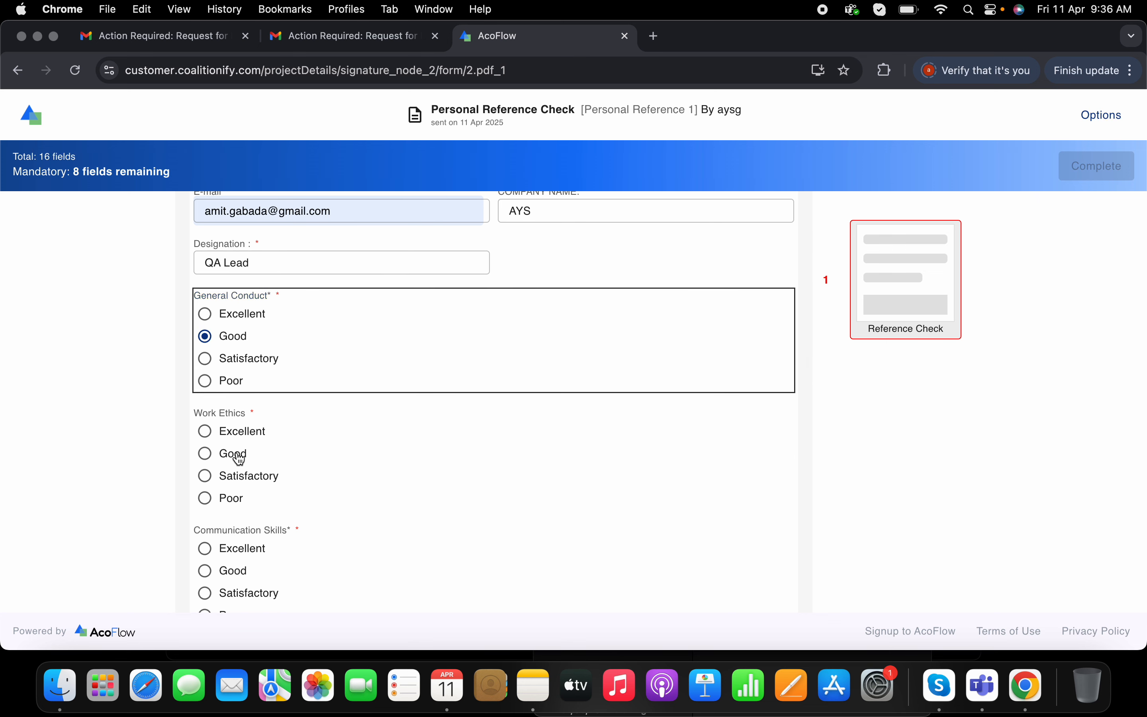
scroll(278, 529, "down", 3)
left_click(227, 431)
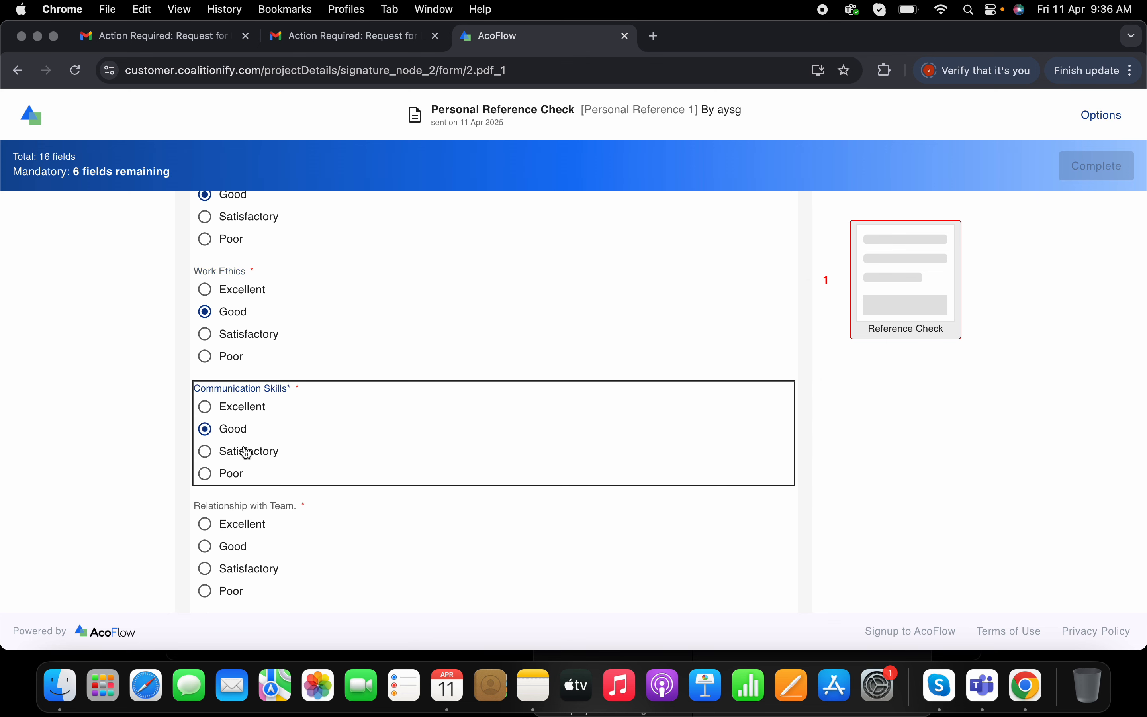
left_click(273, 488)
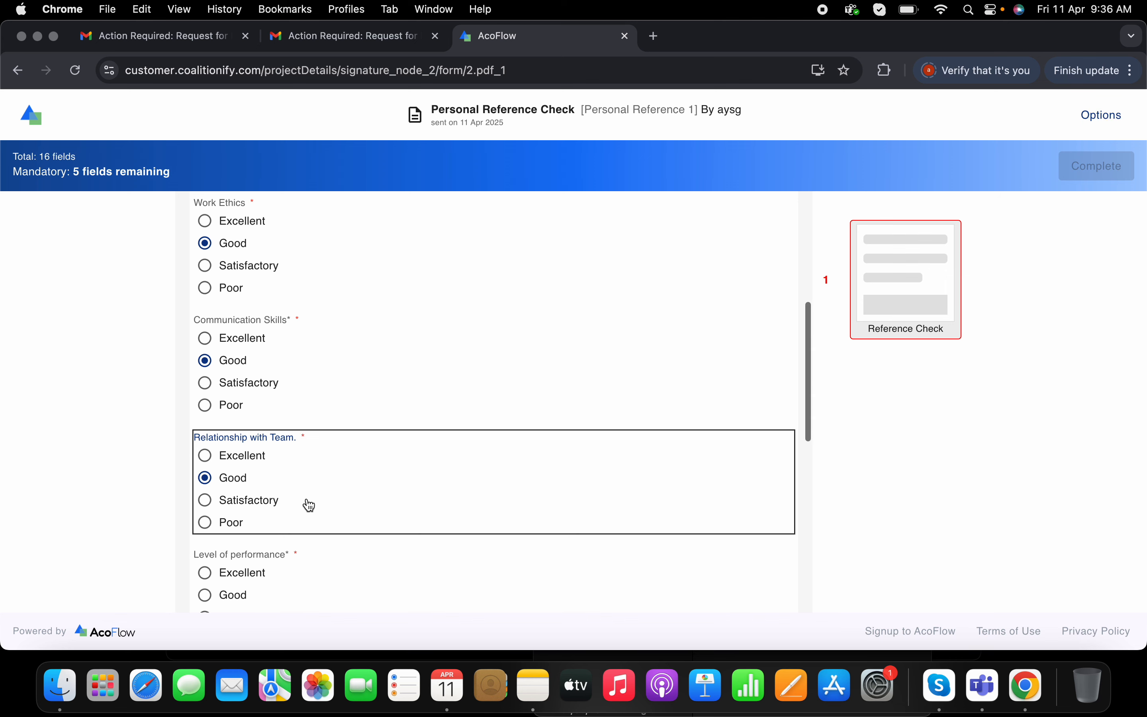
left_click(237, 488)
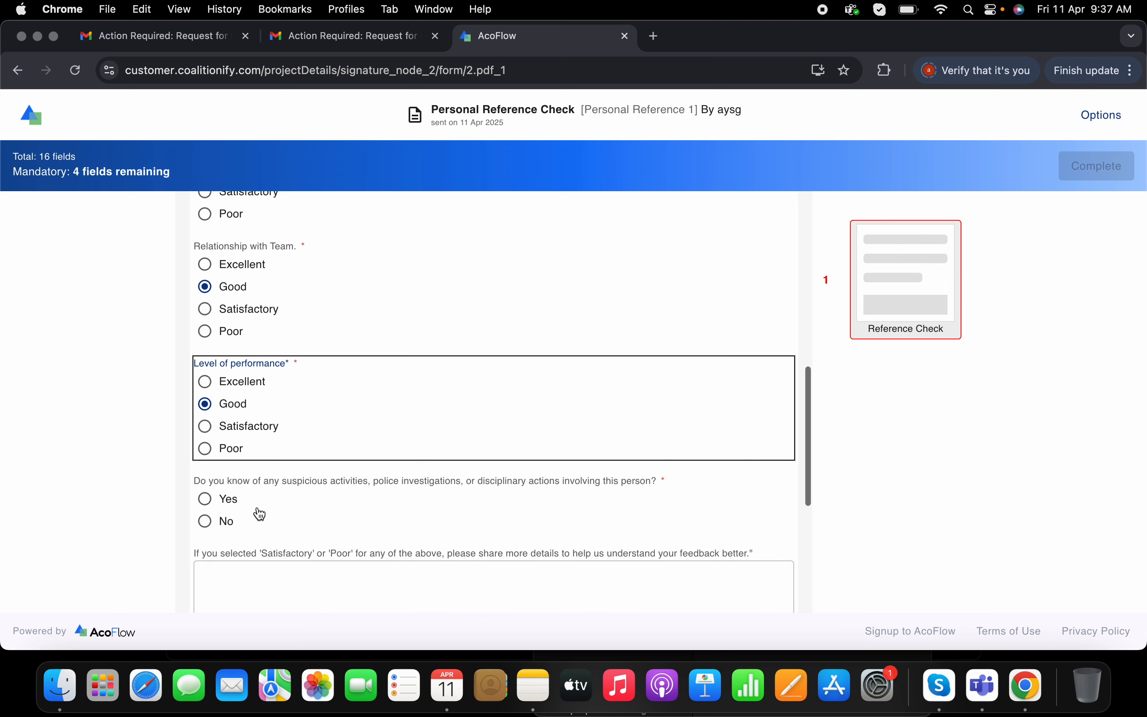
- Answer No to the suspicious activities question and enter None in the feedback details box
scroll(416, 506, "down", 1)
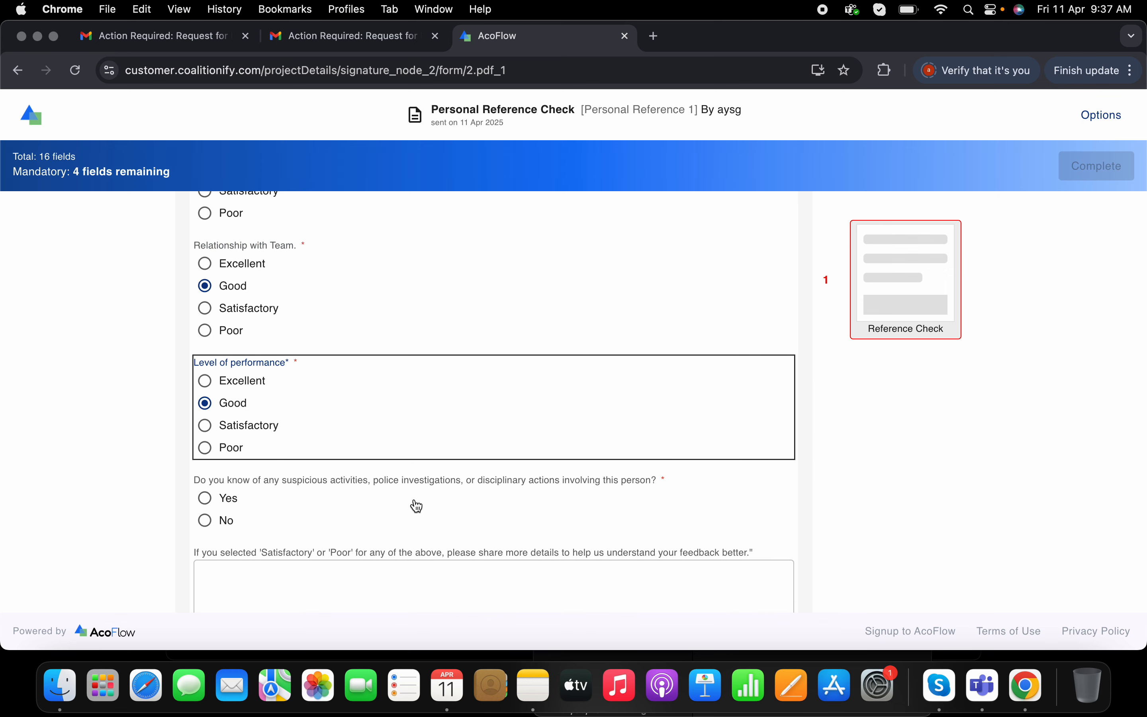
scroll(416, 505, "down", 2)
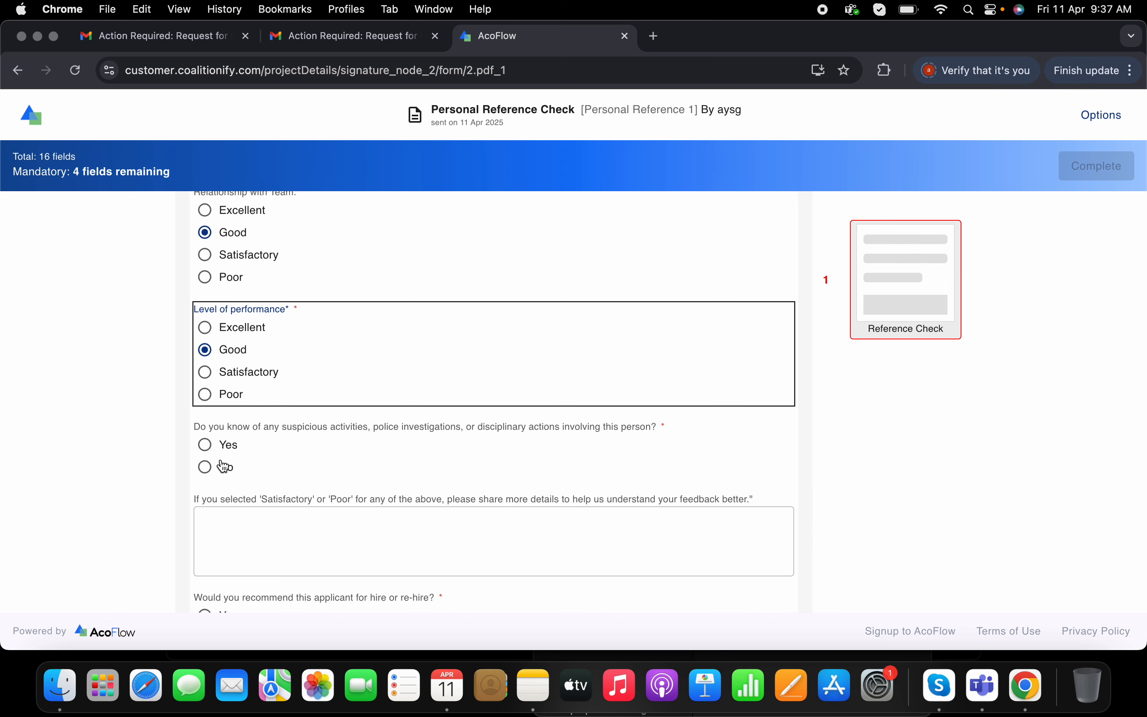
left_click(250, 472)
left_click(350, 554)
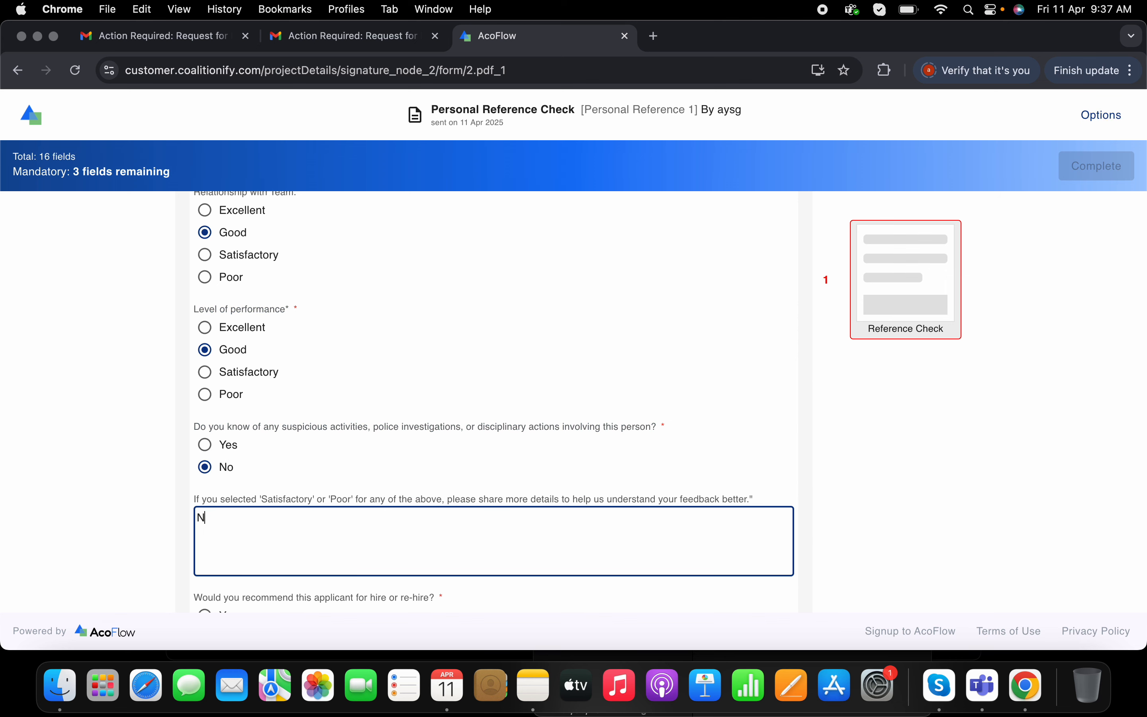
scroll(494, 401, "down", 5)
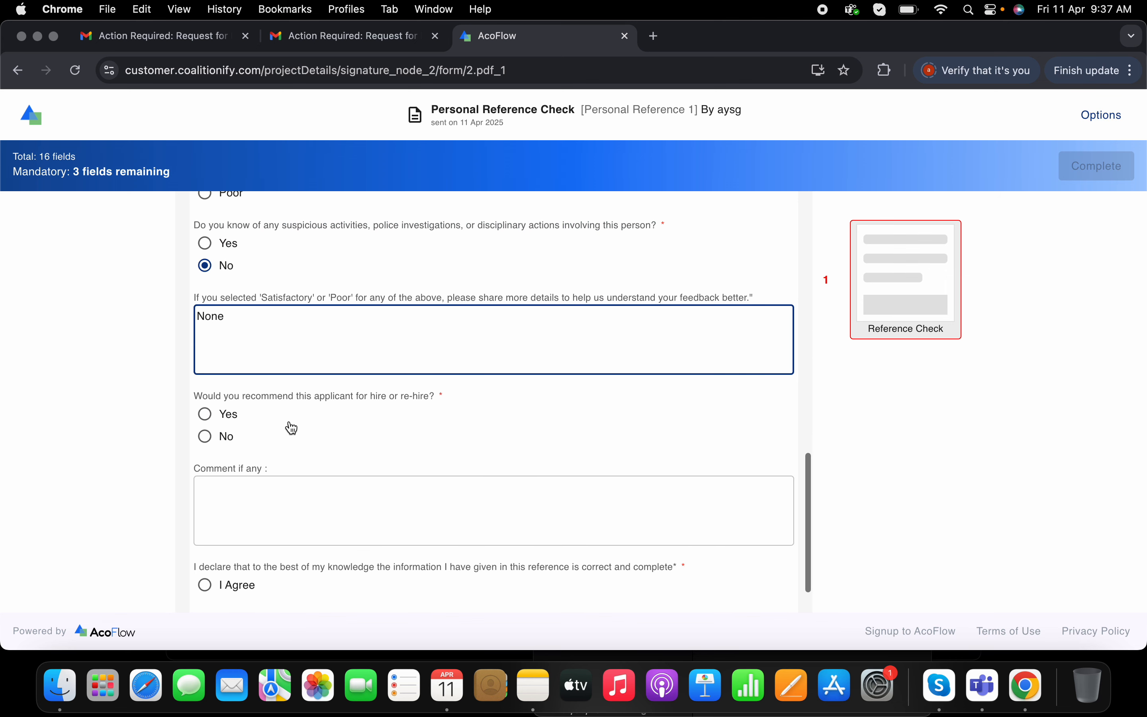
- Recommend the applicant with Yes, comment "Candidate has excellent professional and communication skills", and tick I Agree
left_click(226, 416)
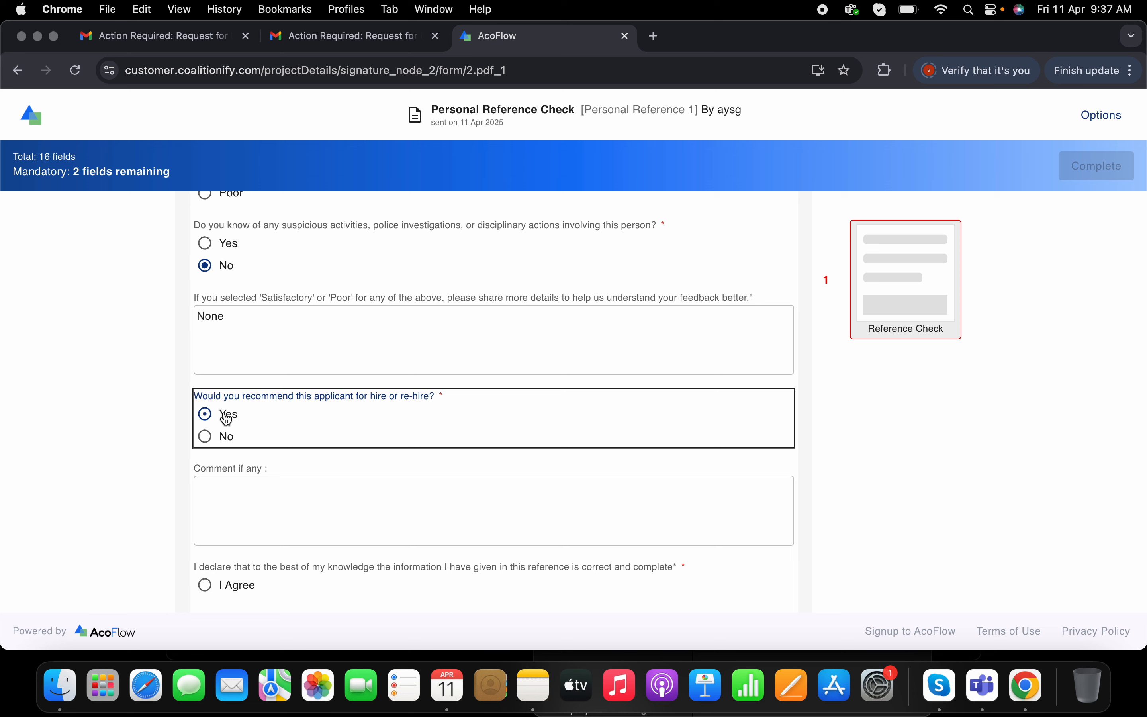
left_click(279, 503)
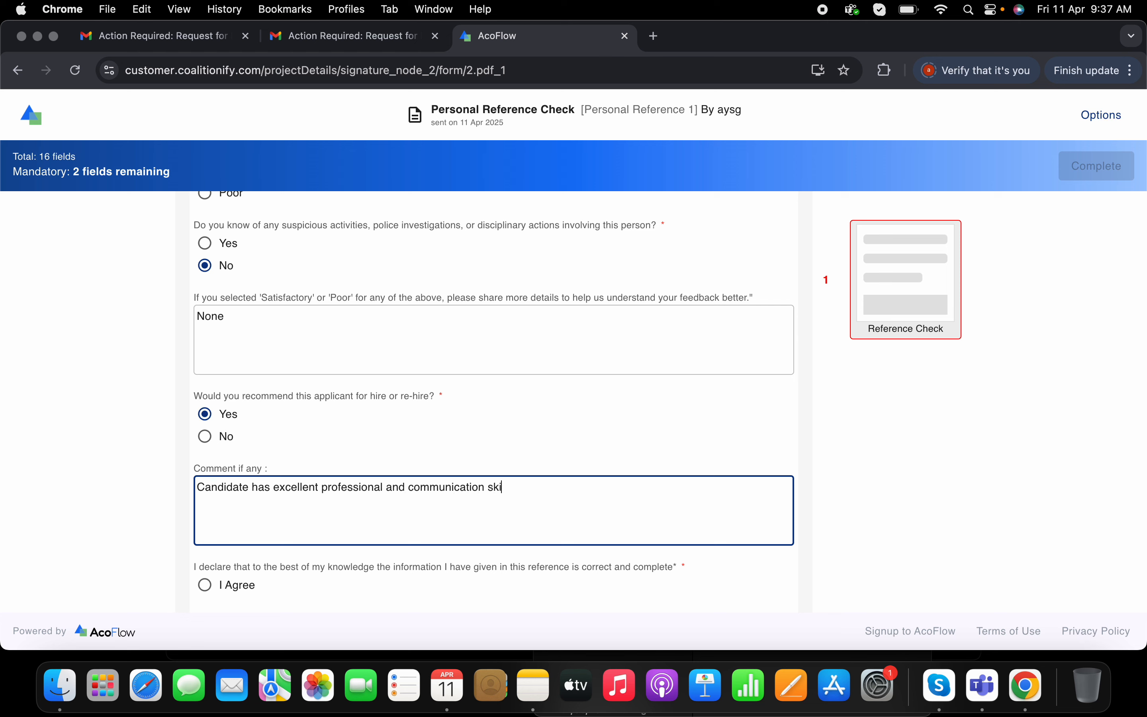
left_click(205, 585)
- Draw a signature in the Signature field and adopt it
scroll(445, 567, "down", 2)
left_click(673, 580)
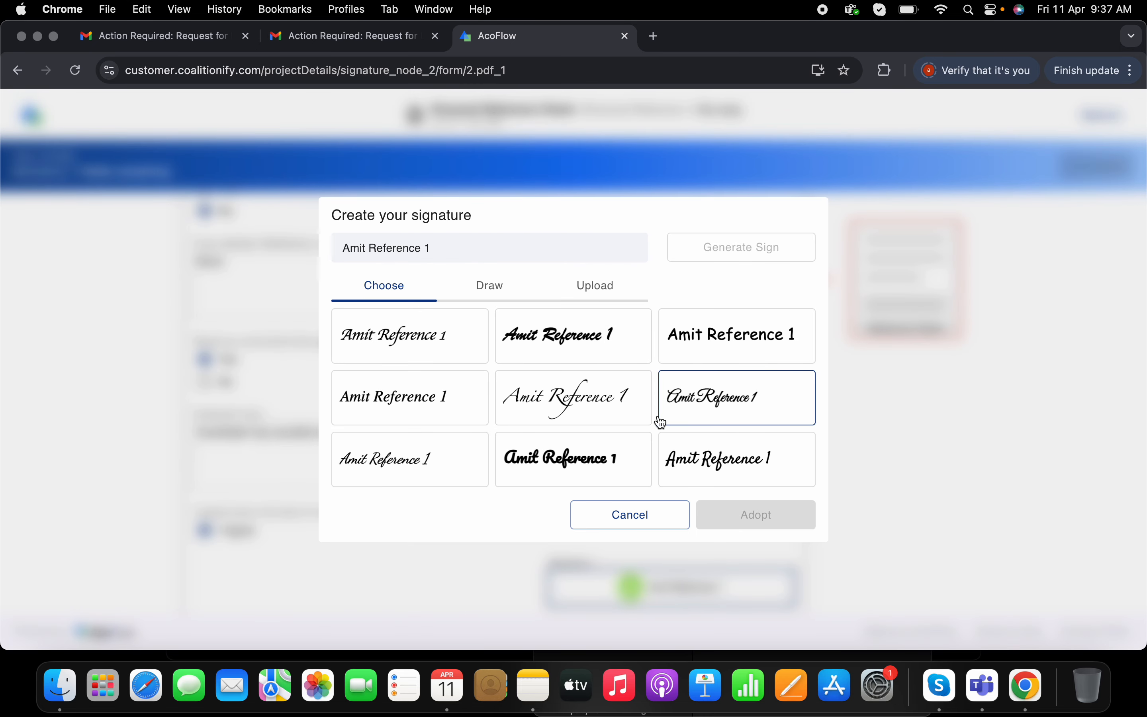
left_click(493, 286)
mouse_move(480, 366)
left_mouse_down()
mouse_move(510, 423)
mouse_move(520, 382)
mouse_move(435, 397)
left_mouse_up()
left_click(743, 512)
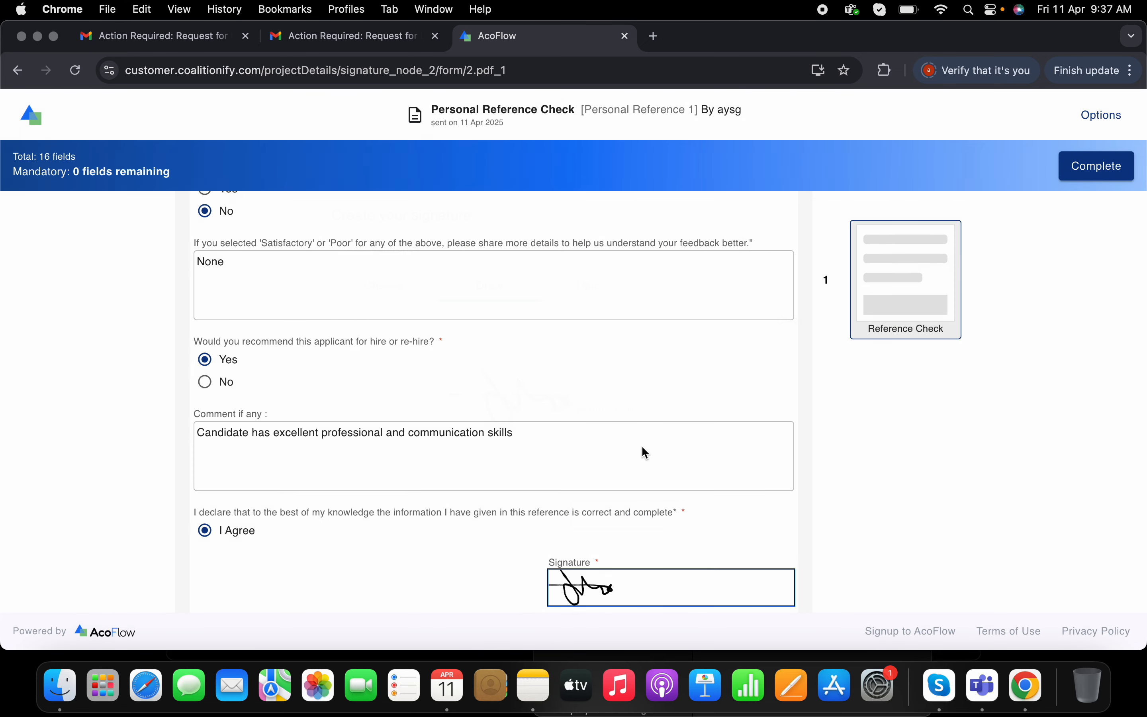
- Complete the Personal Reference 1 form and open the job view
left_click(1085, 174)
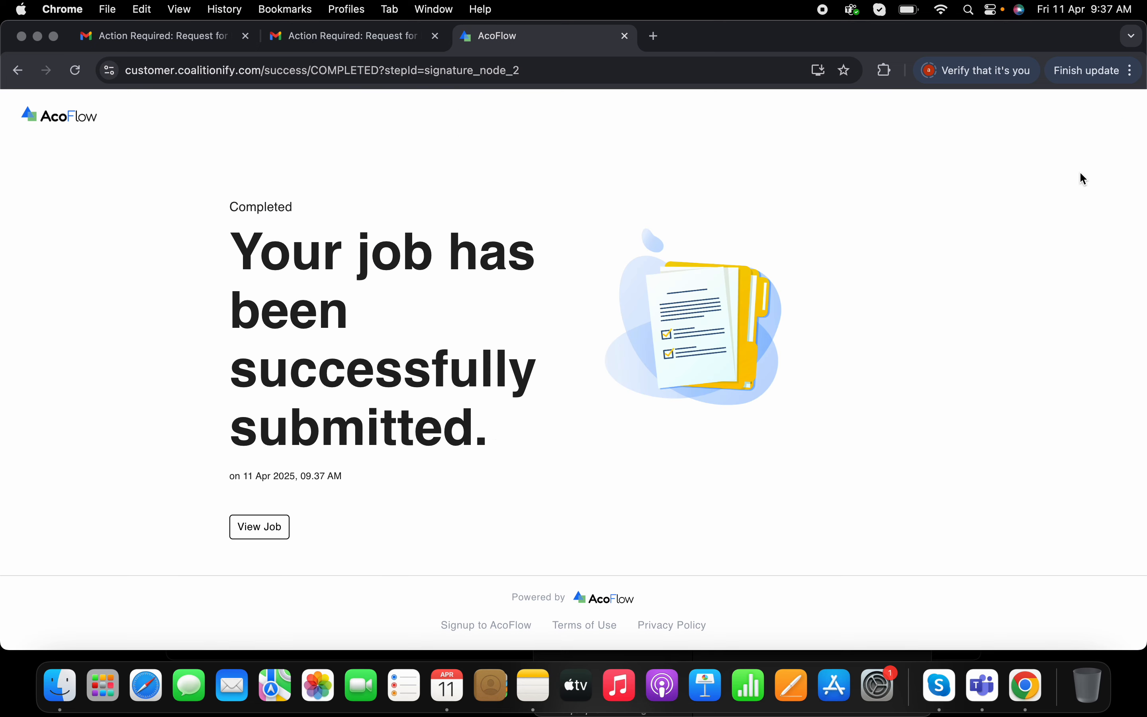
left_click(251, 533)
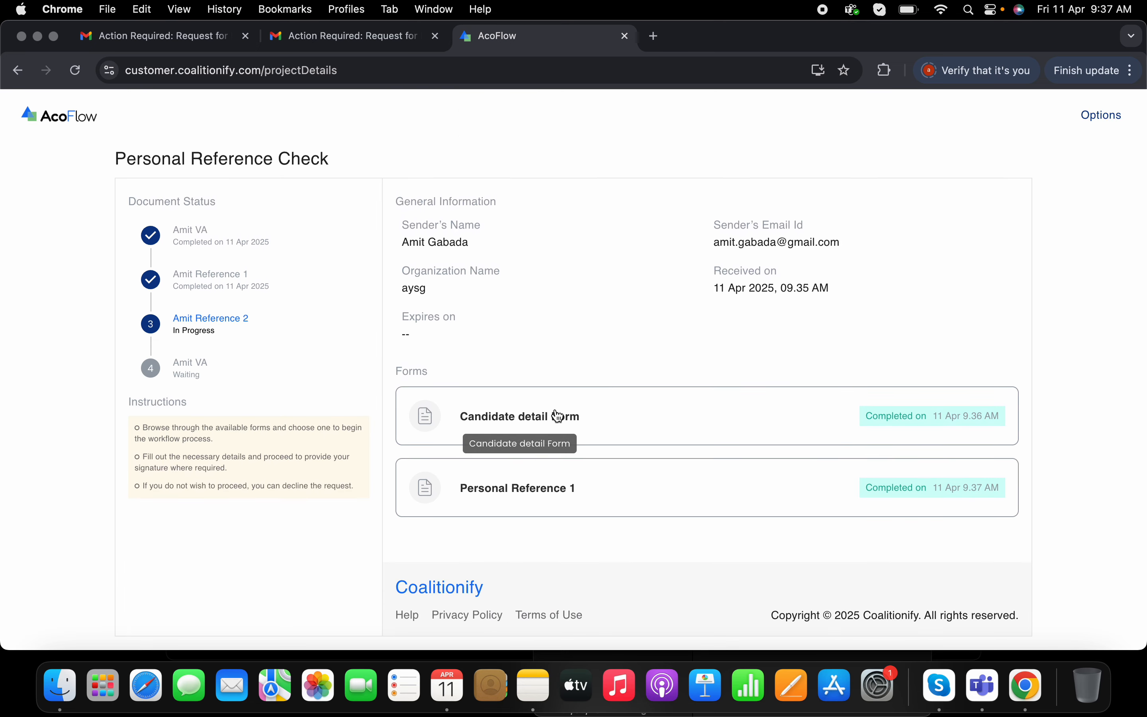
- Review the completed Candidate detail Form and Personal Reference 1 form from the job page
left_click(611, 427)
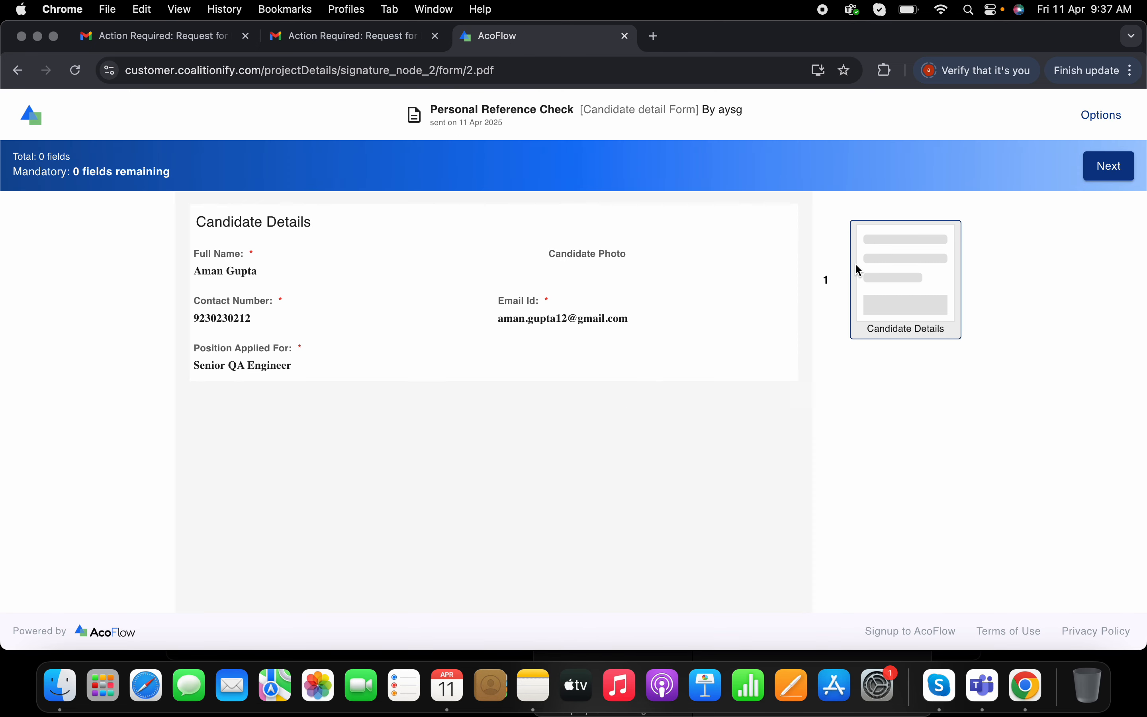
left_click(21, 70)
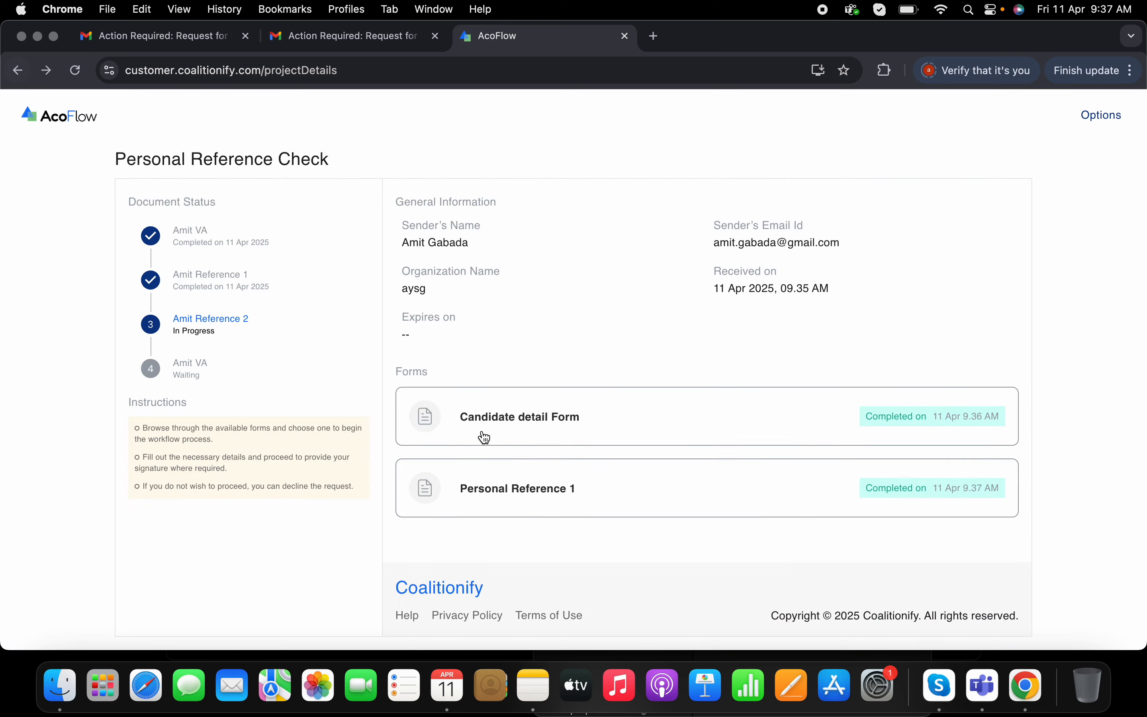
left_click(491, 497)
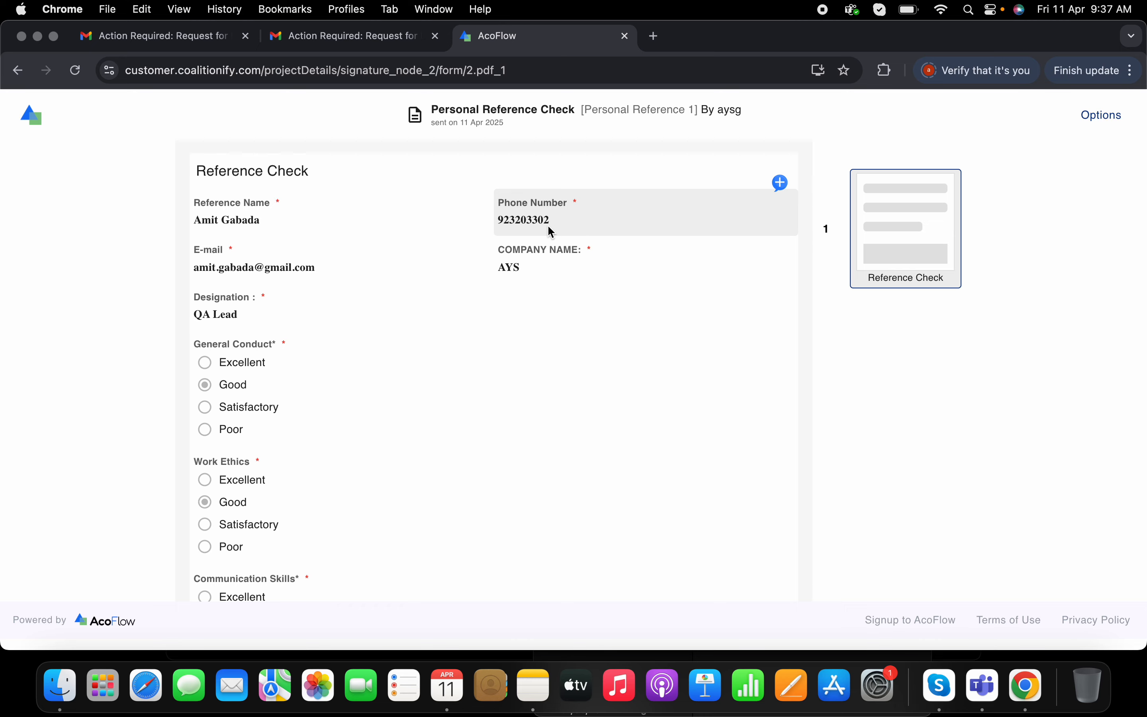
scroll(419, 348, "down", 1)
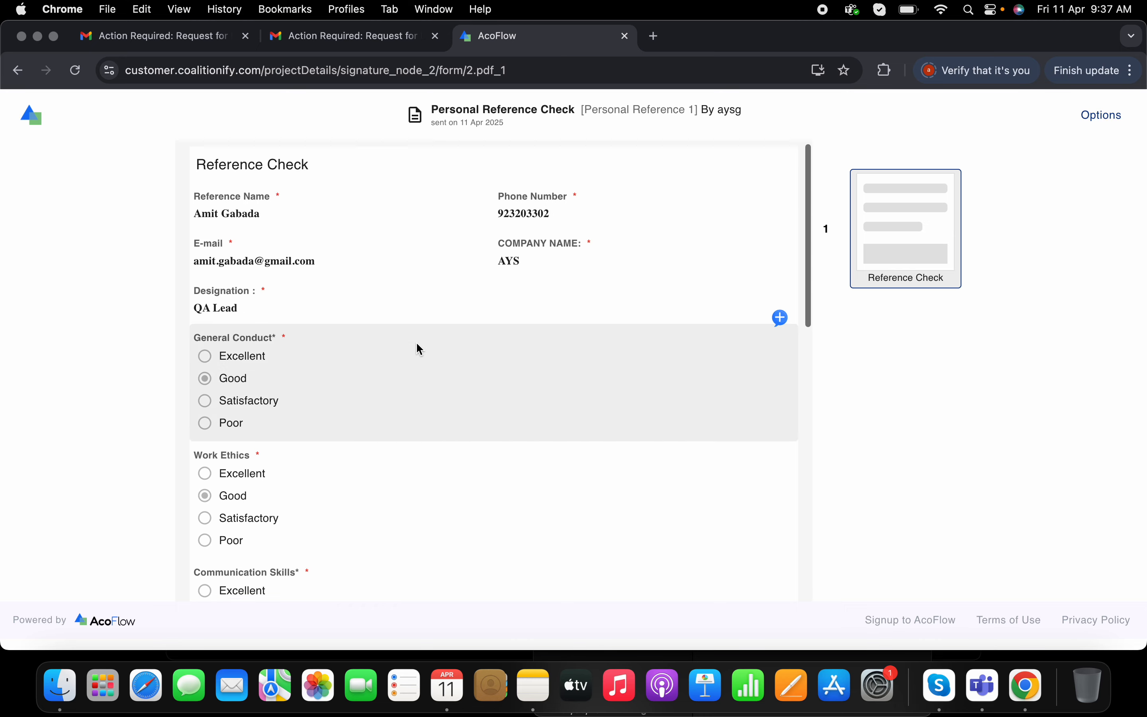
scroll(419, 348, "down", 15)
scroll(419, 349, "up", 15)
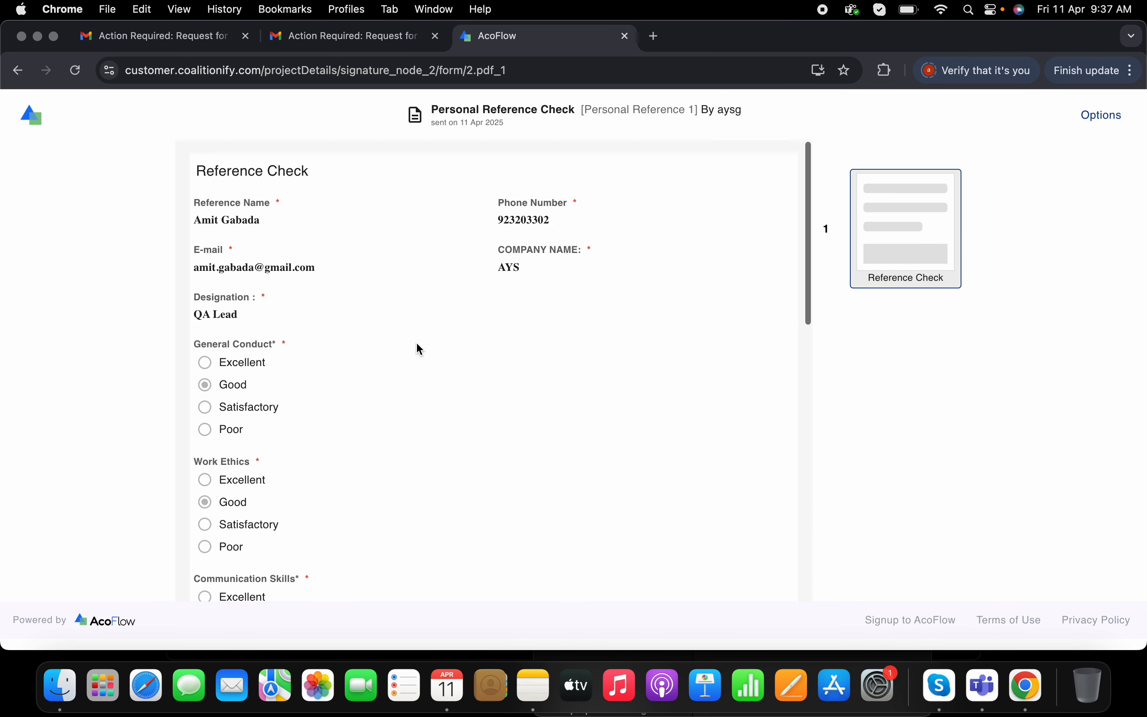
left_click(17, 70)
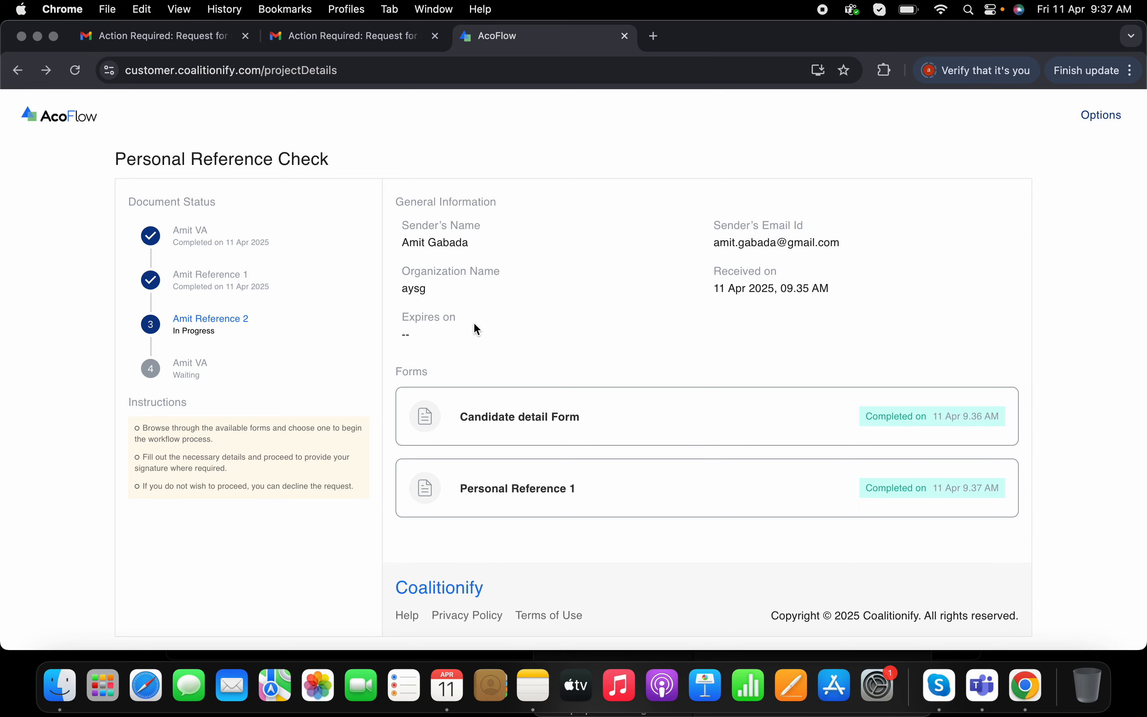
- Close the job tab, switch to the second reference's incognito inbox, and refresh it for the new request
left_click(624, 36)
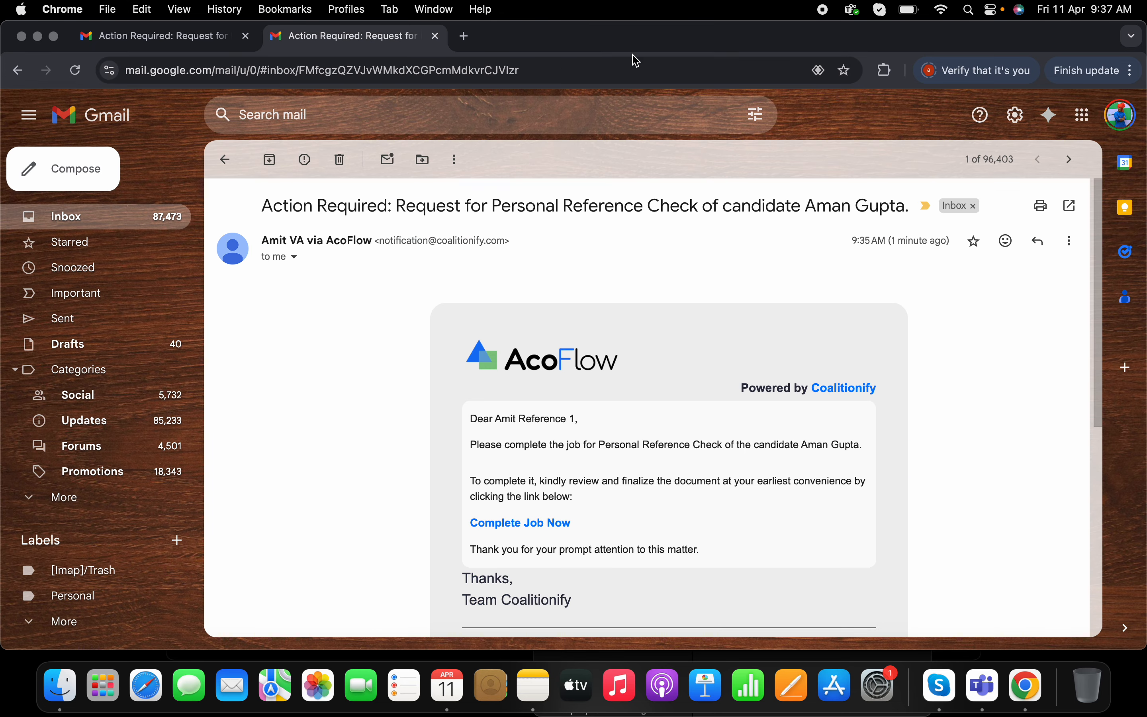
right_click(1030, 693)
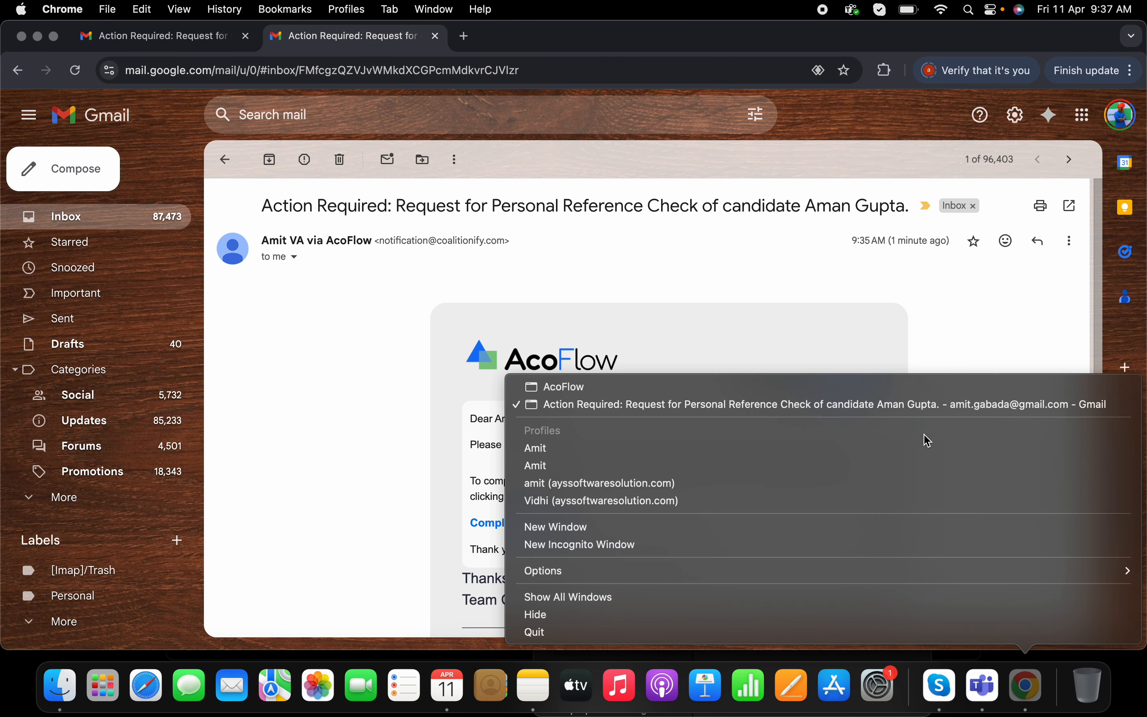
left_click(902, 390)
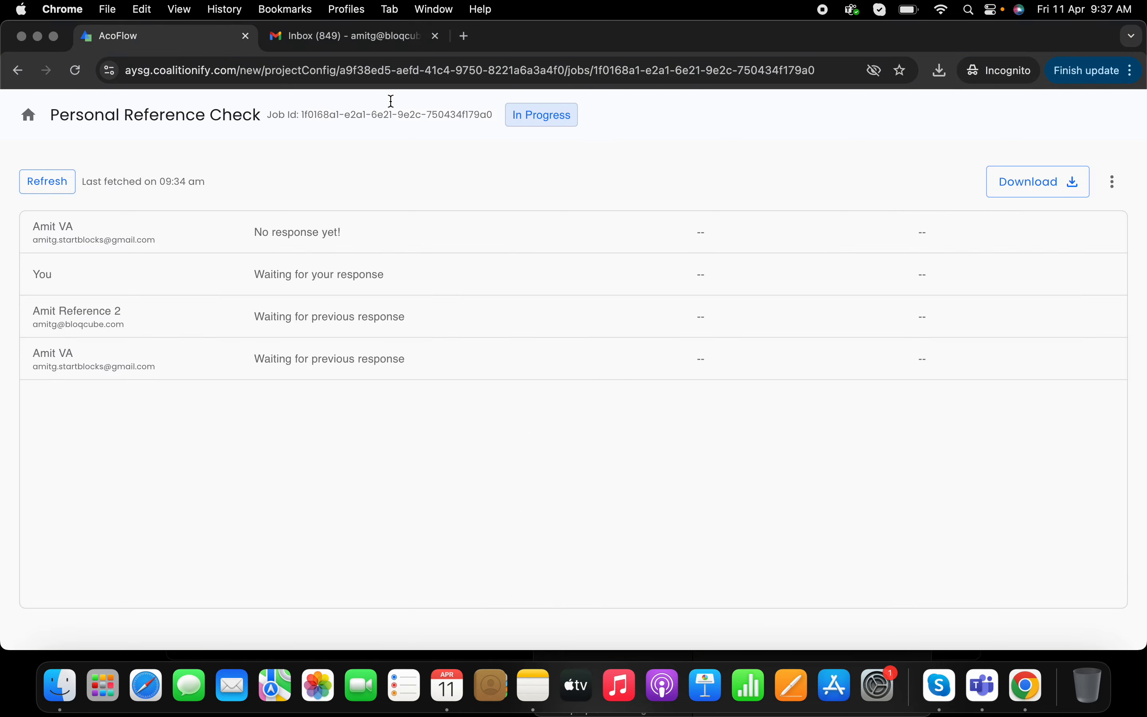
left_click(351, 36)
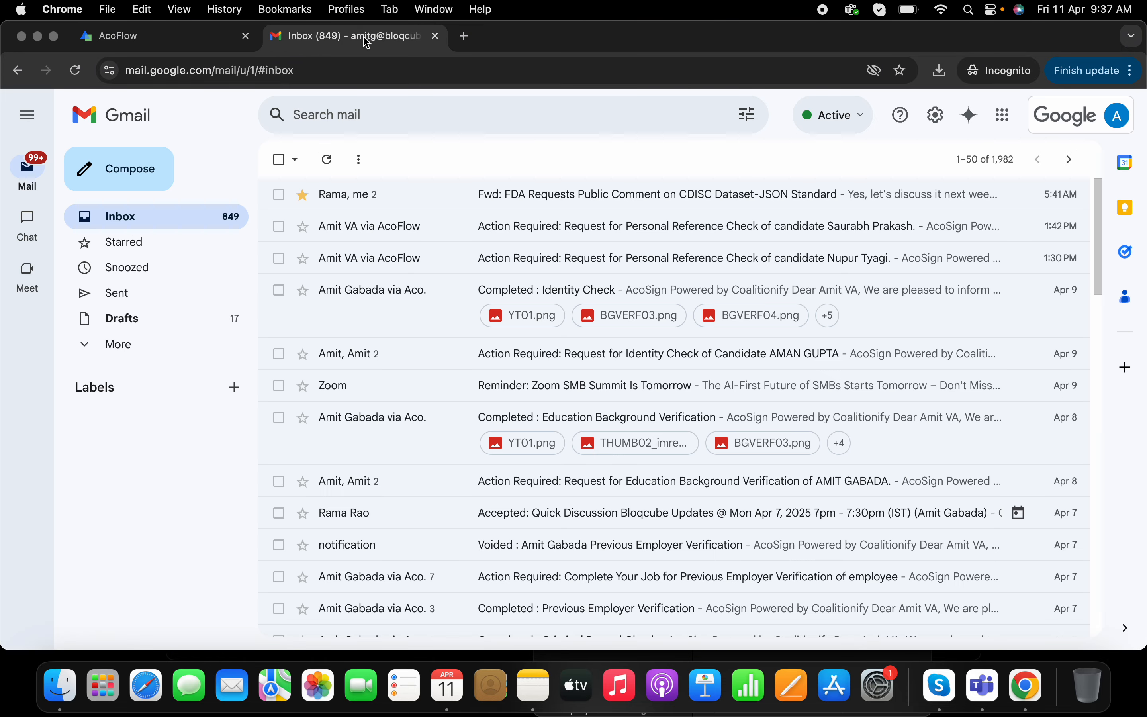
left_click(324, 160)
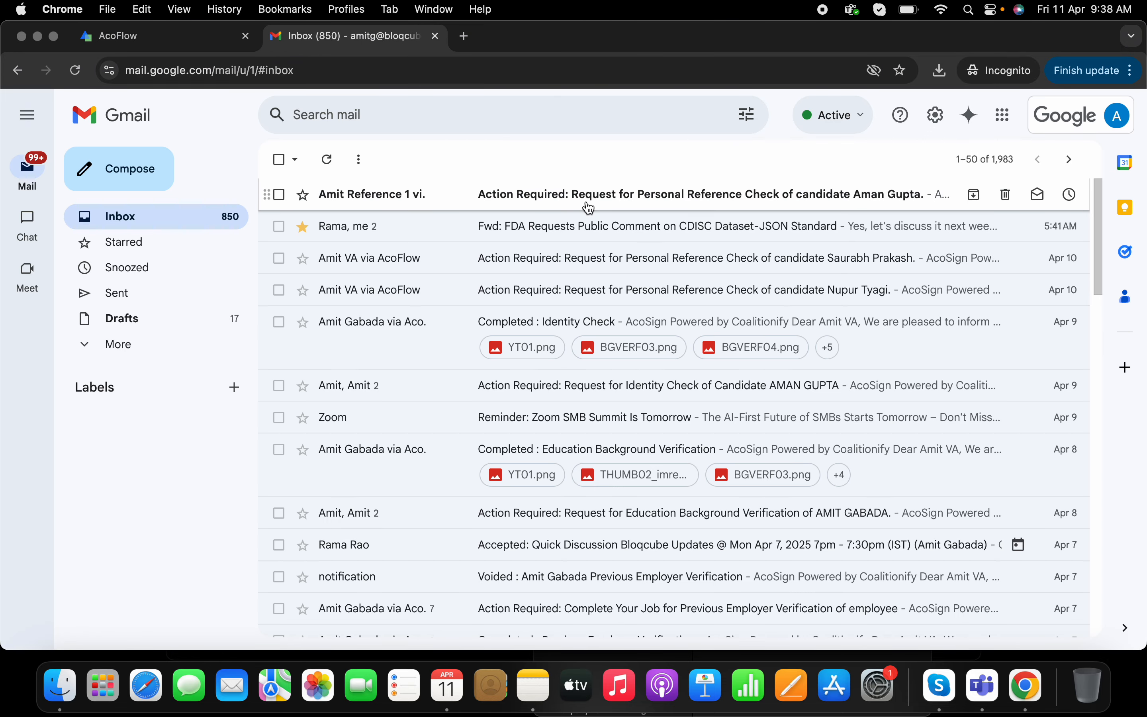
left_click(588, 208)
scroll(661, 461, "down", 2)
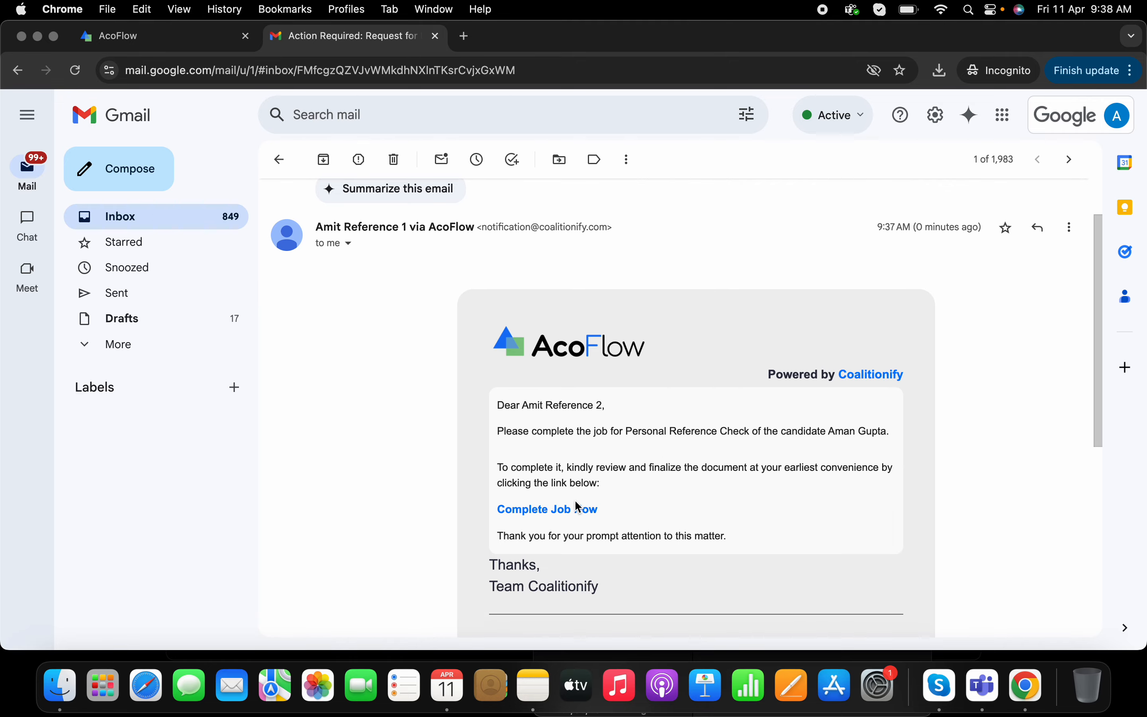
left_click(576, 513)
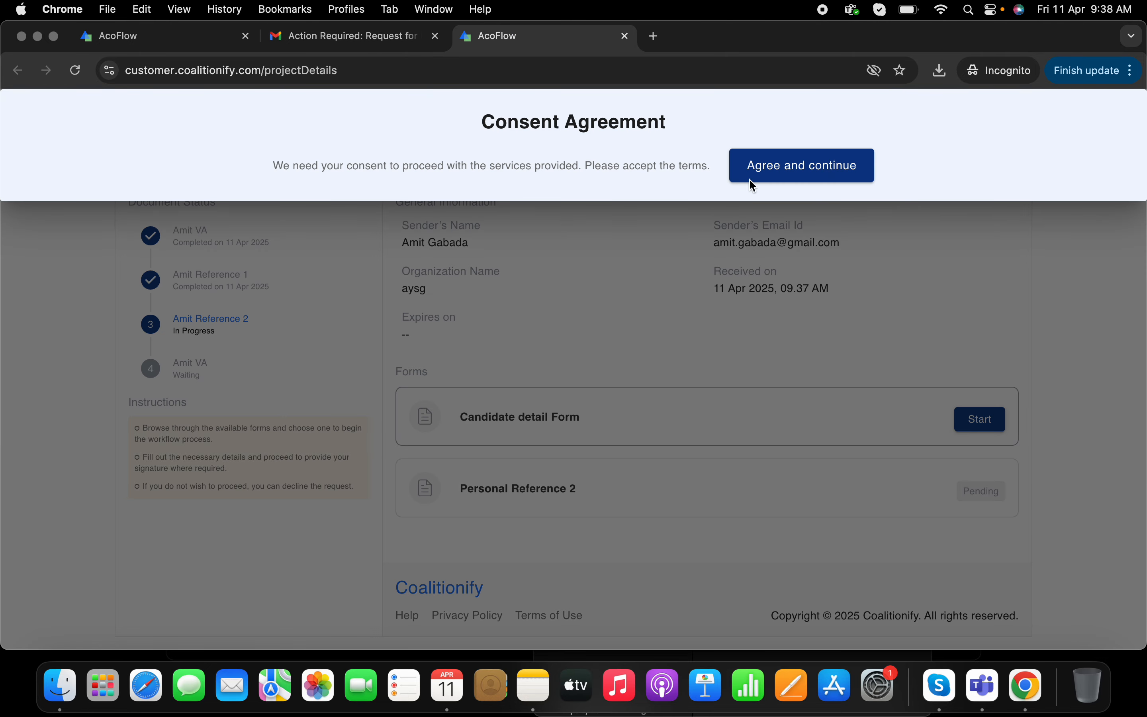
left_click(767, 174)
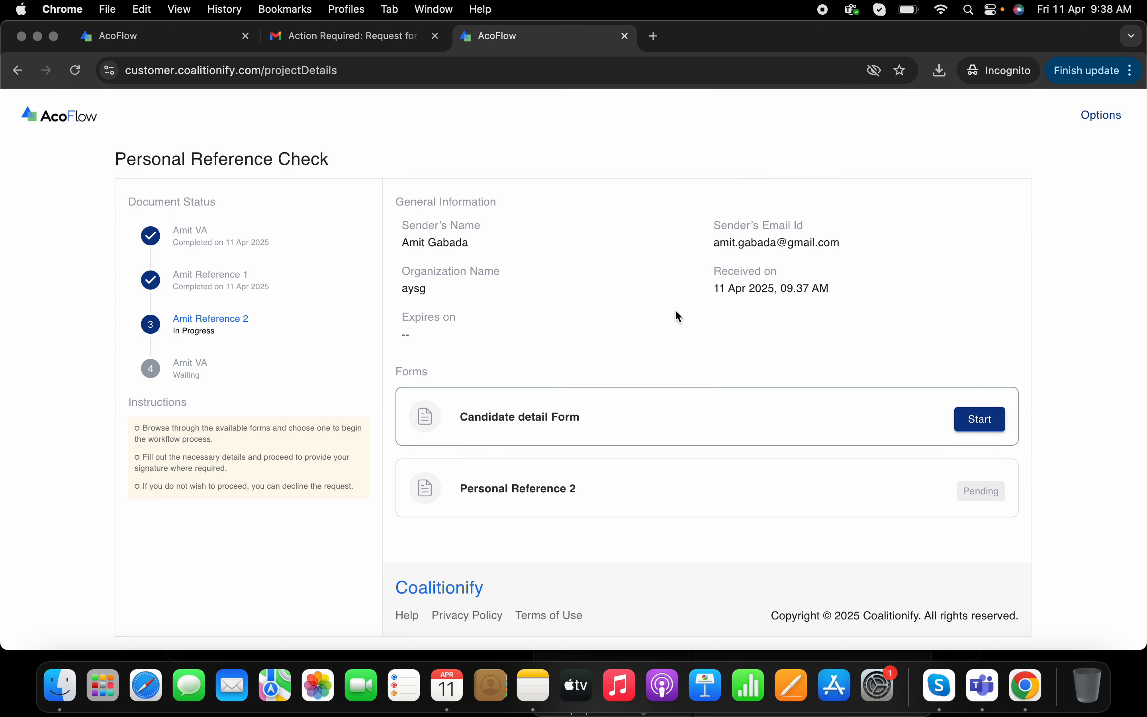
- Start the Candidate detail Form and verify it
left_click(982, 419)
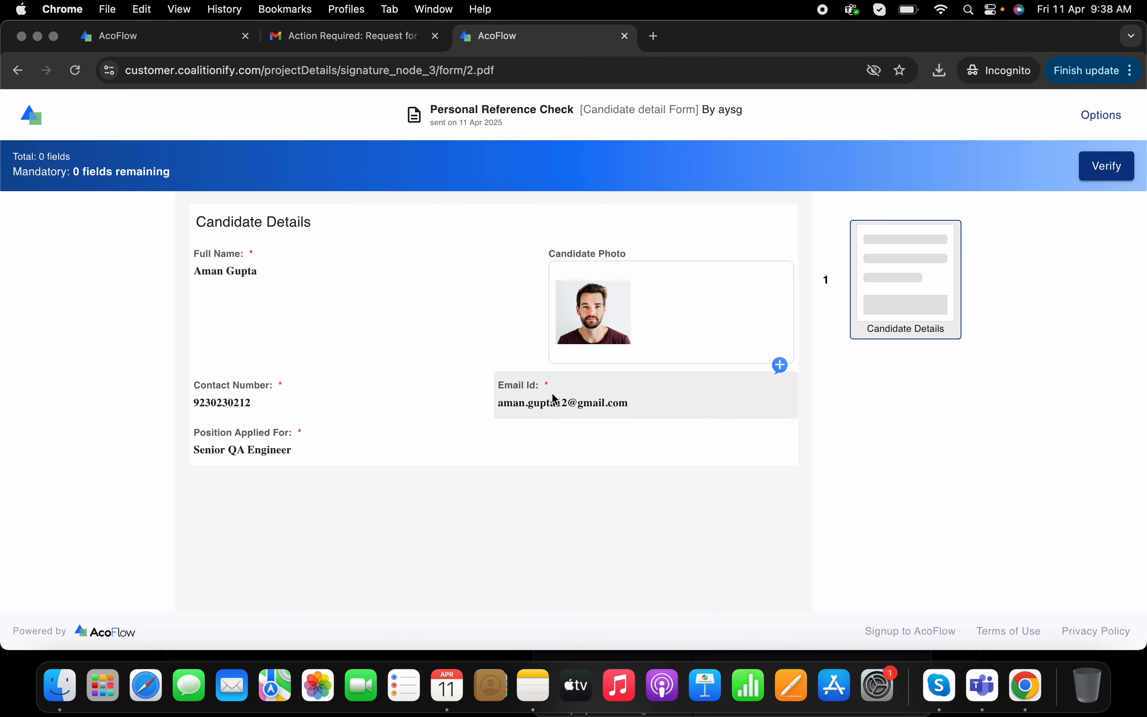
left_click(1104, 167)
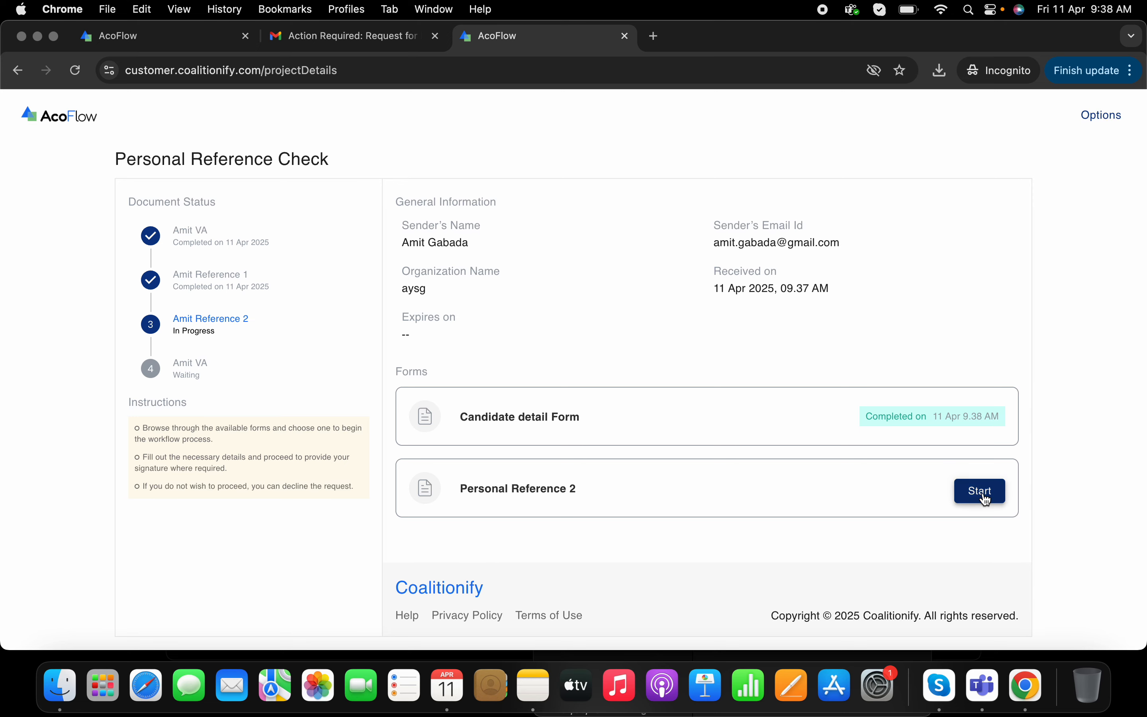
- Start the Personal Reference 2 form and enter the reference's full name and phone number
left_click(980, 492)
scroll(585, 380, "down", 15)
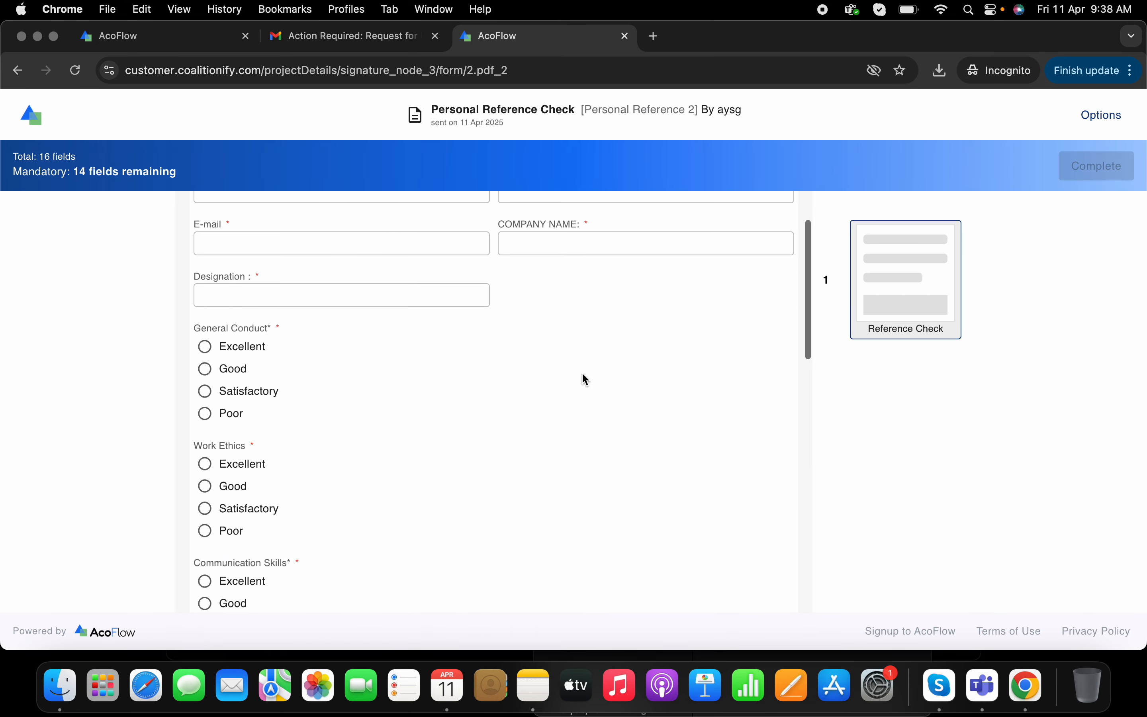
scroll(585, 379, "up", 15)
left_click(261, 271)
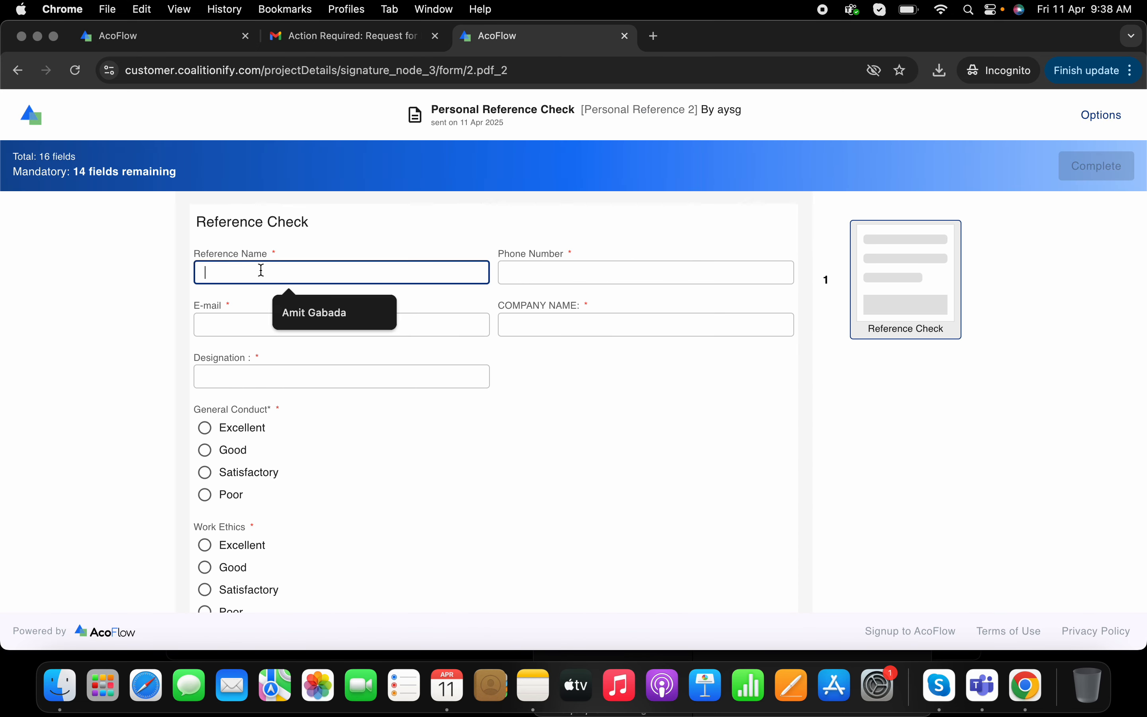
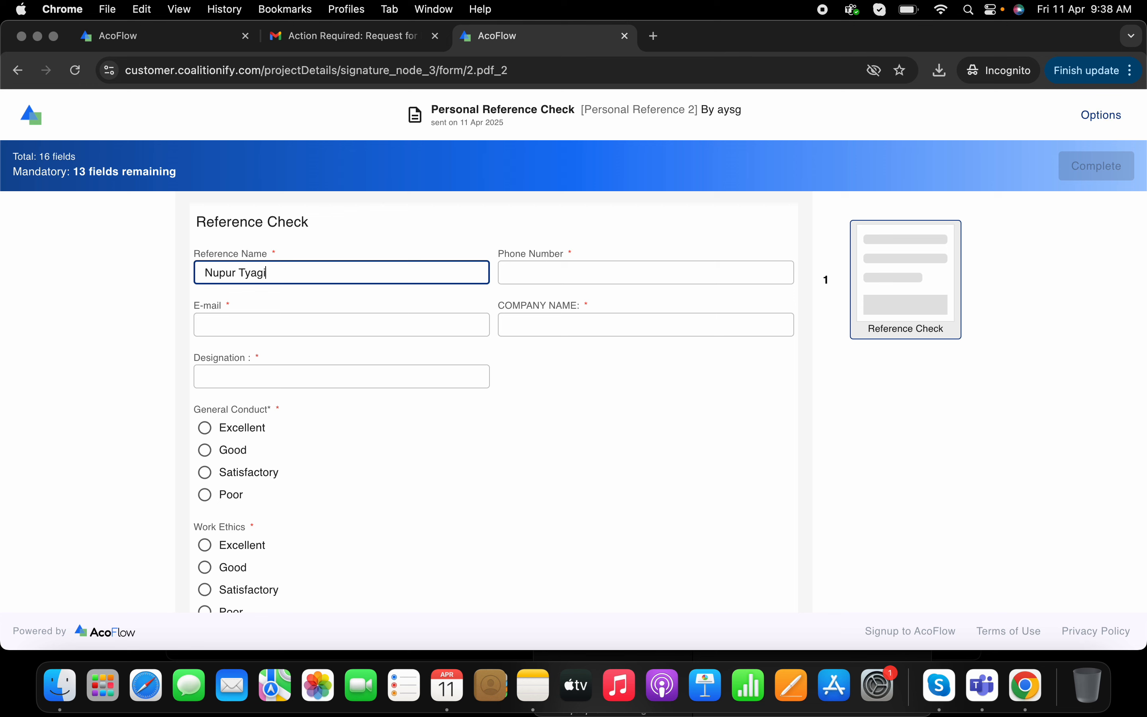
left_click(525, 273)
type("9")
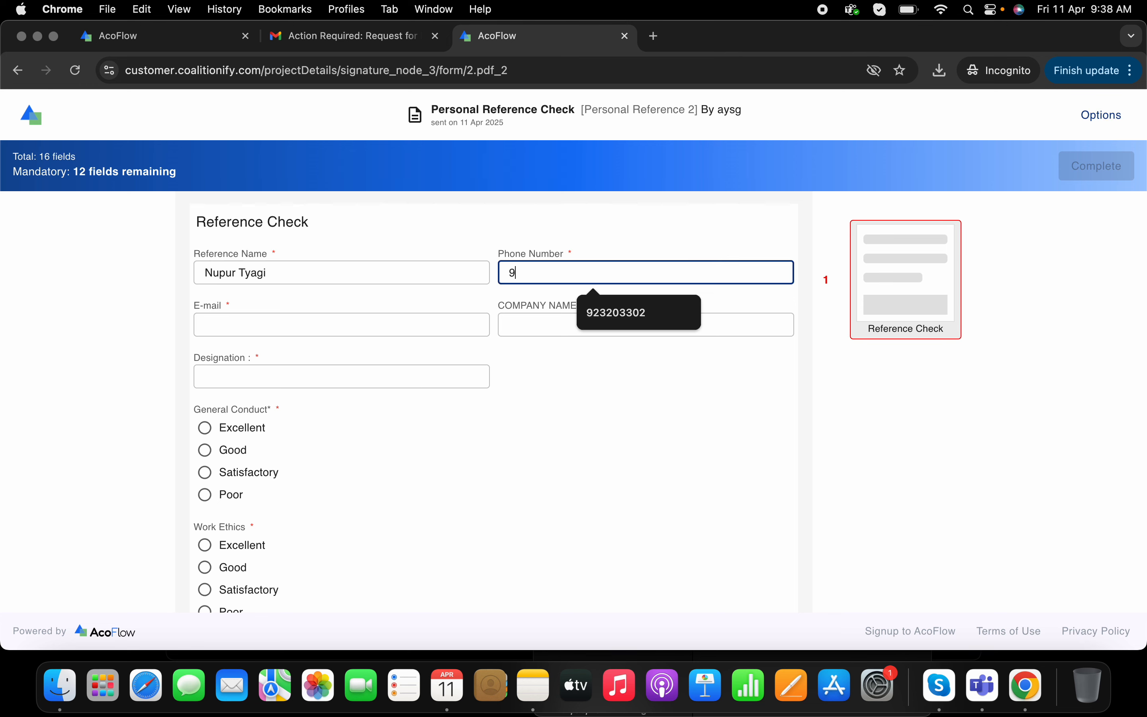
type("2903023")
- Fill in the reference's e-mail, company name AYS, and designation QA Engineer
left_click(354, 324)
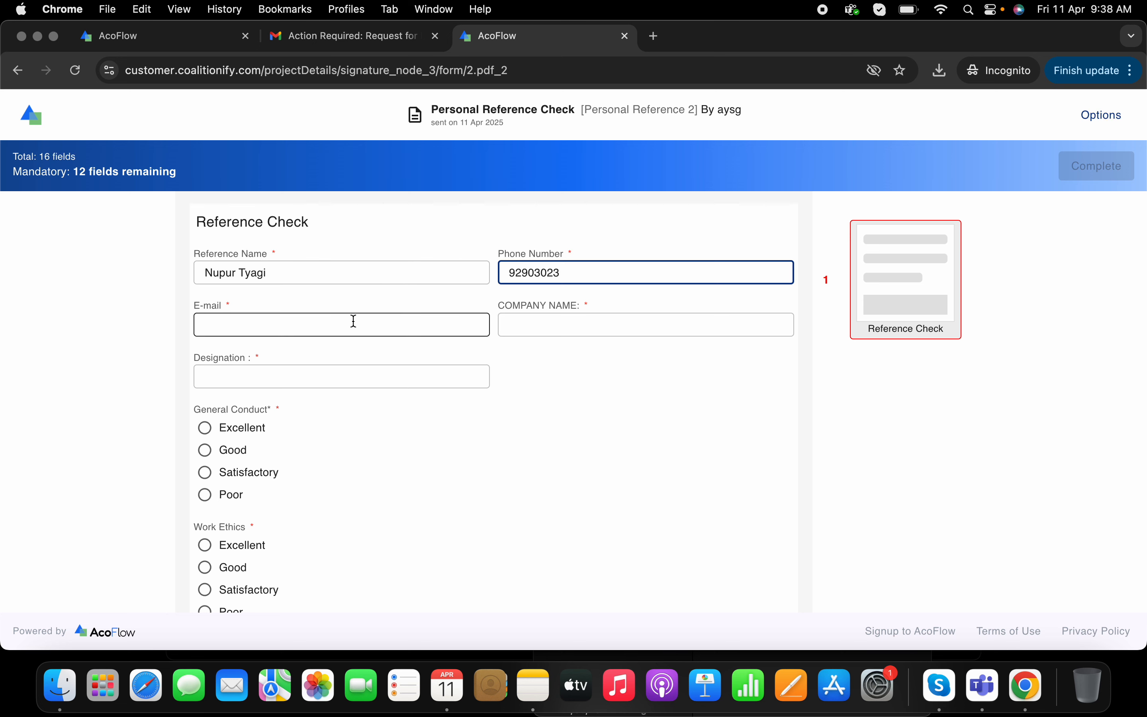
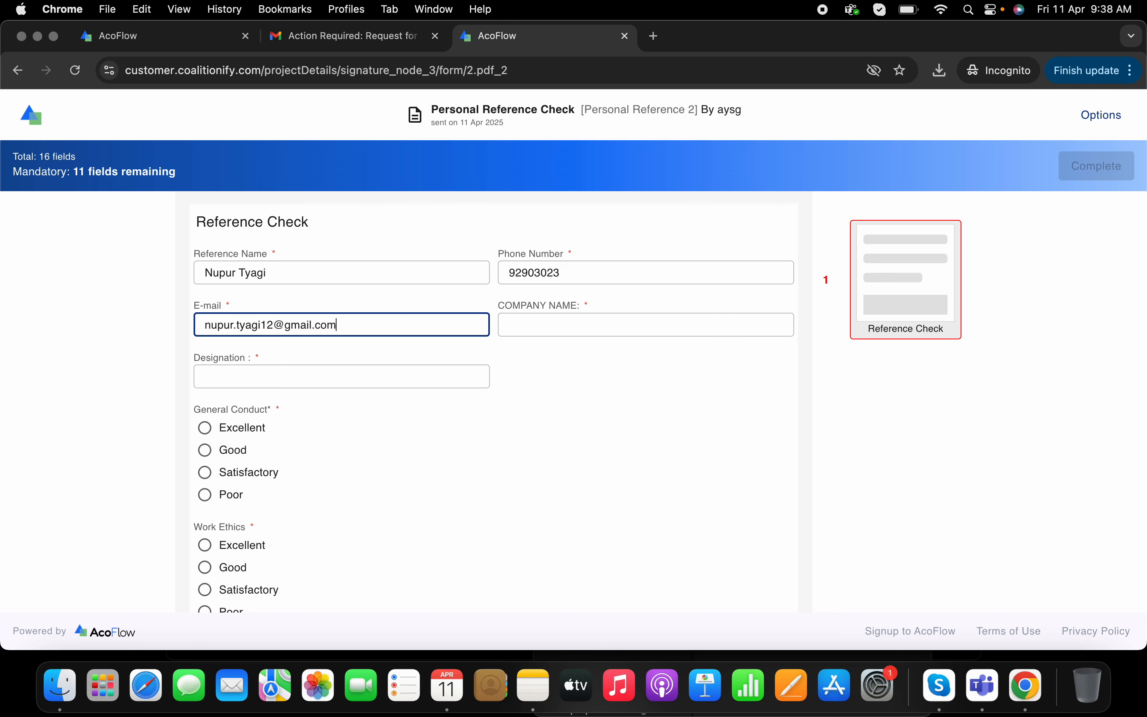
left_click(645, 323)
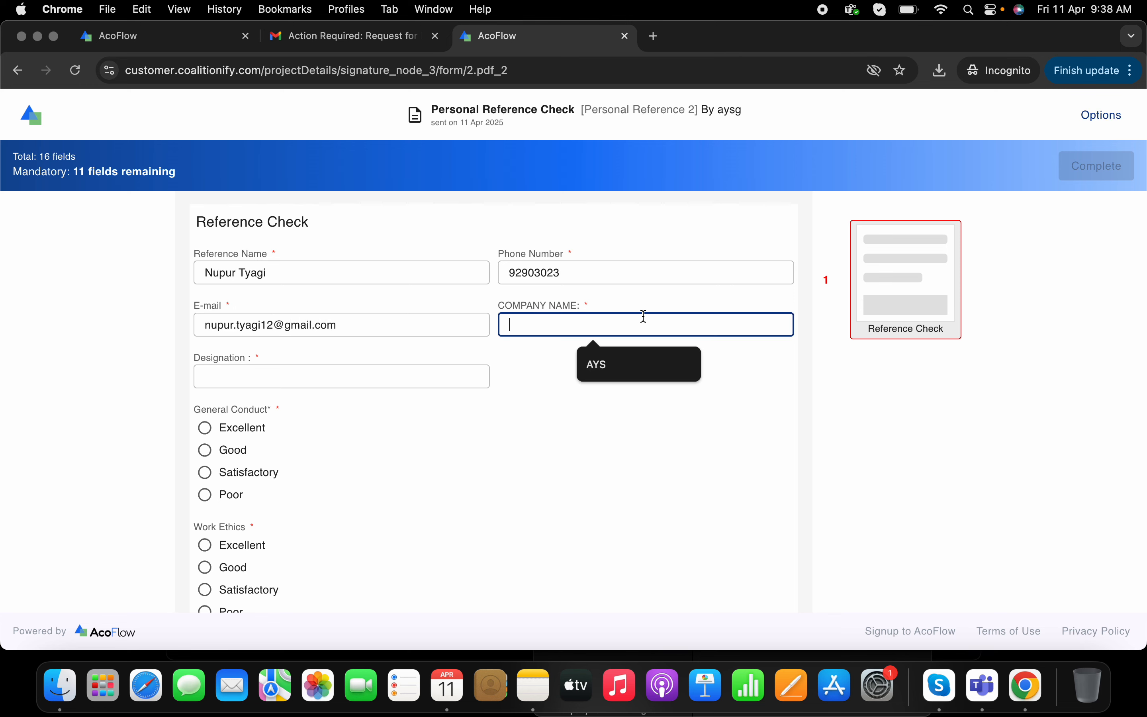
type("AYS")
left_click(356, 370)
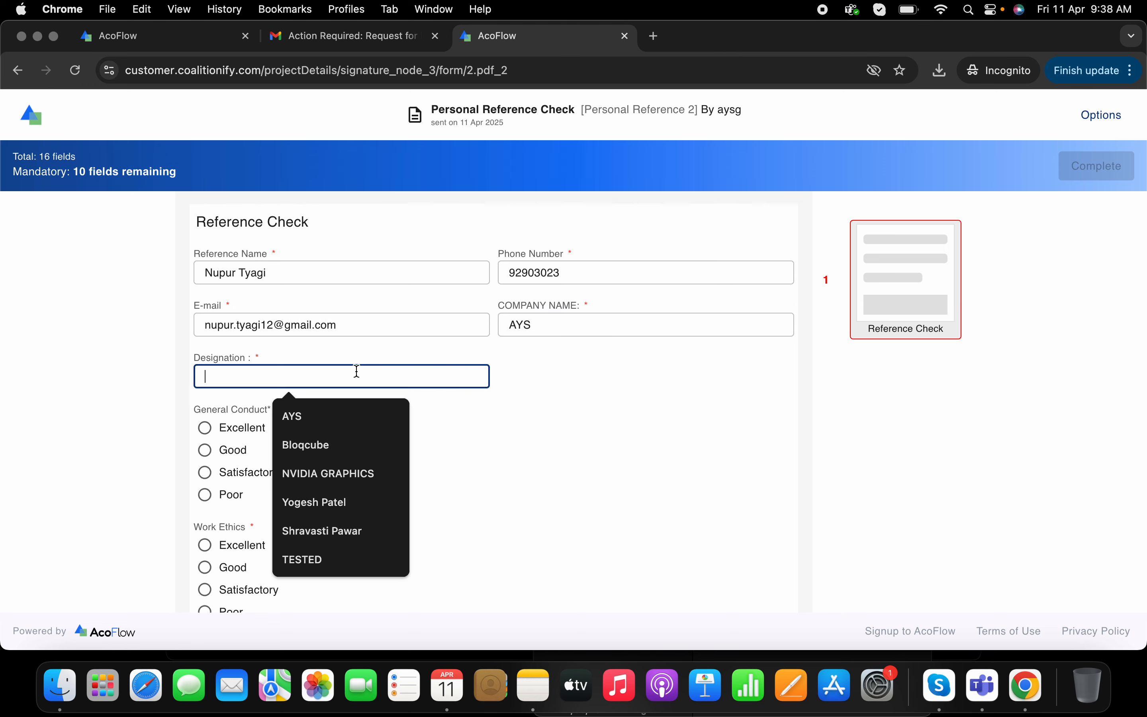
type("QA Engineer")
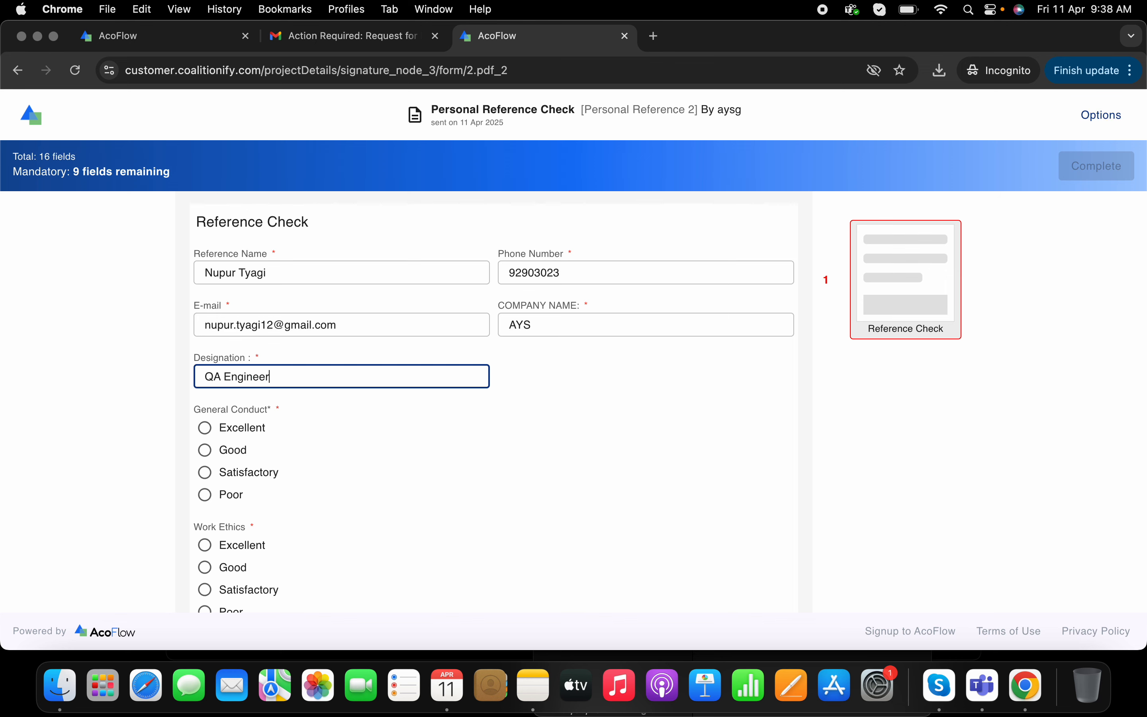
- Rate General Conduct, Work Ethics, Communication Skills, Relationship with Team and Level of performance as Excellent
scroll(338, 378, "down", 5)
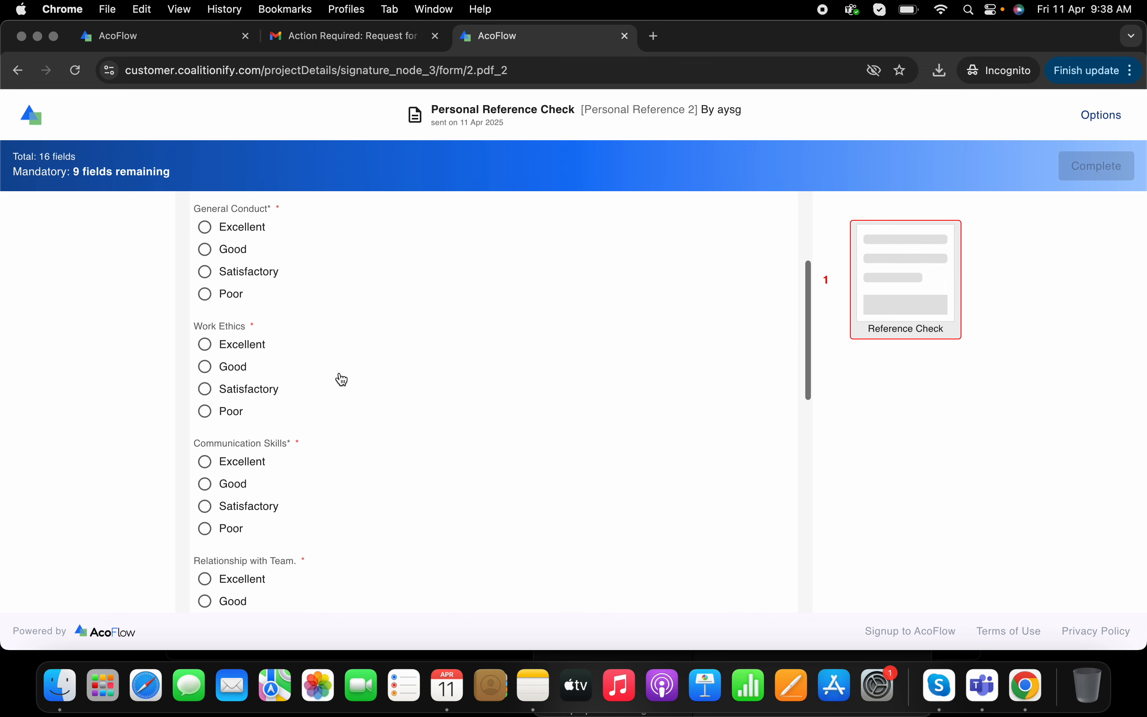
left_click(223, 227)
left_click(238, 343)
left_click(244, 467)
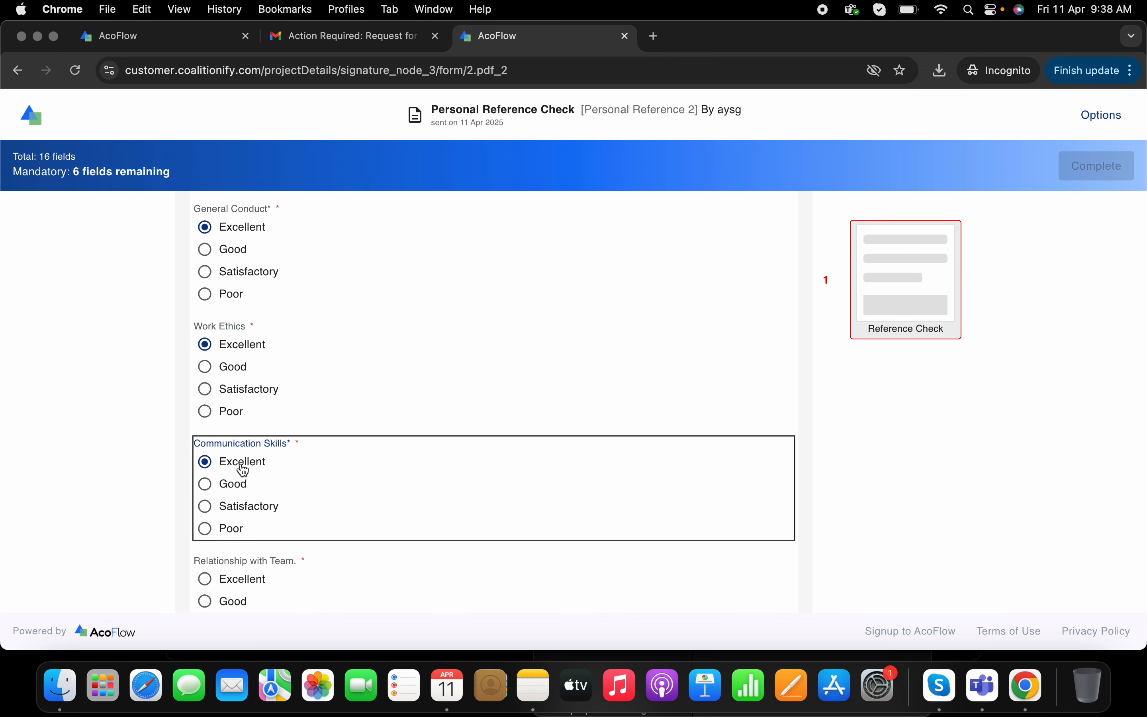
scroll(273, 582, "down", 5)
left_click(226, 304)
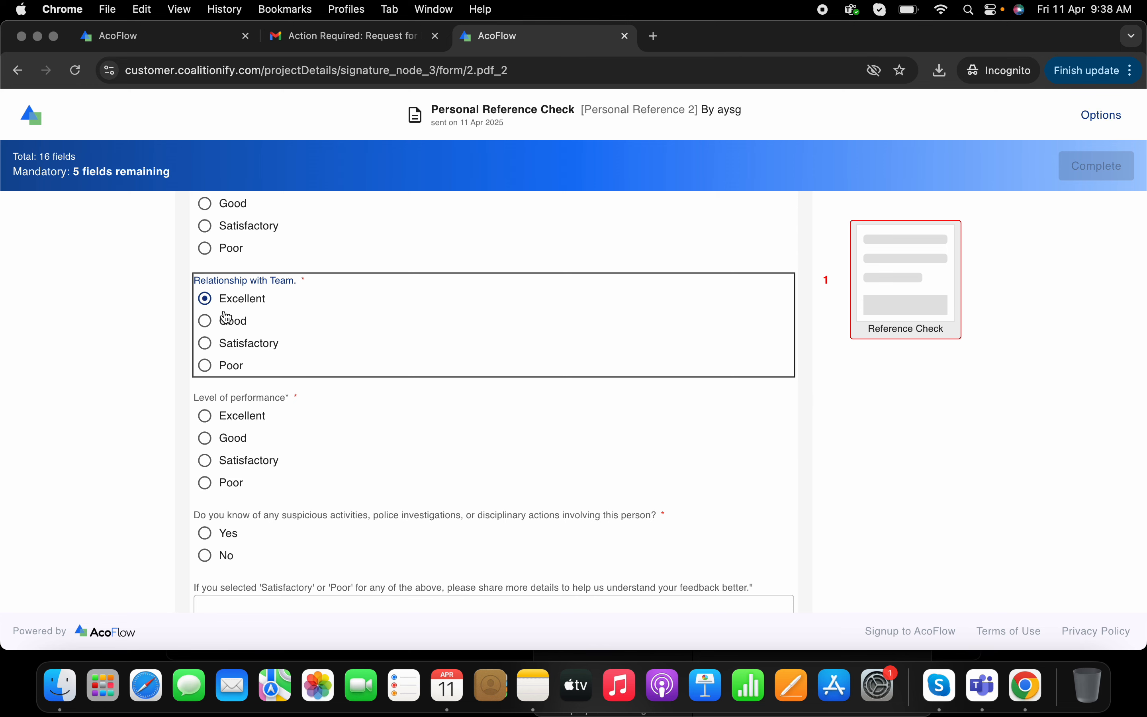
left_click(230, 424)
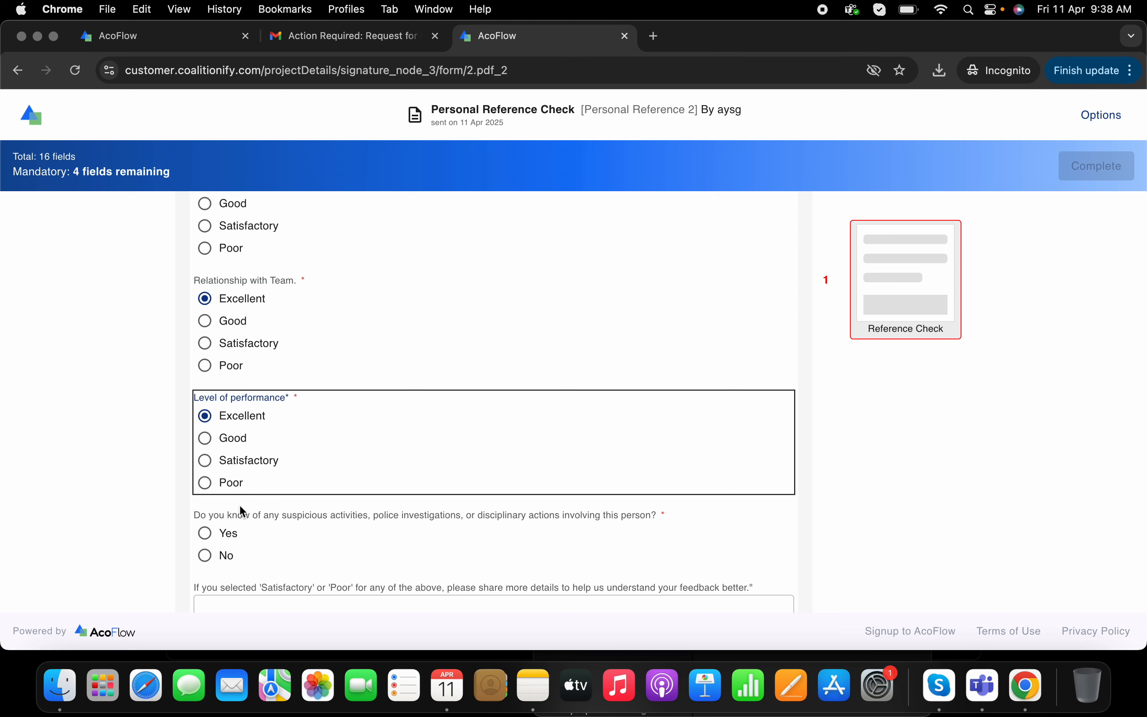
- Answer No to the suspicious activities question and enter None in the feedback details box
left_click(222, 561)
left_click(263, 607)
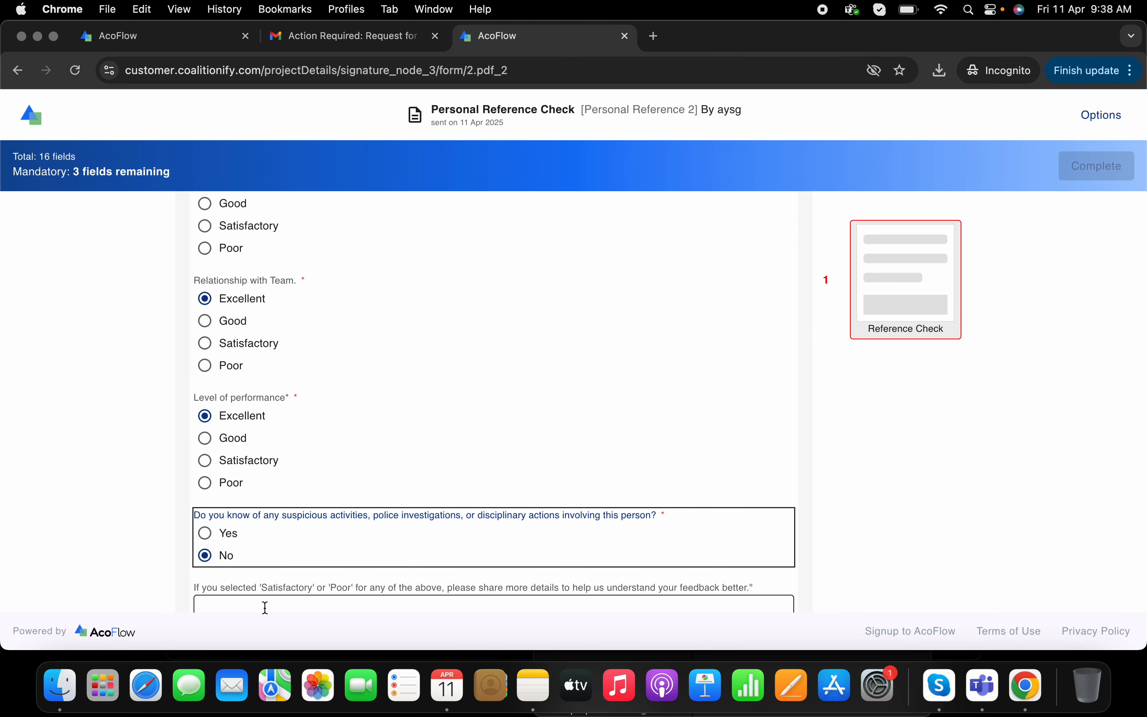
scroll(263, 607, "down", 5)
type("None")
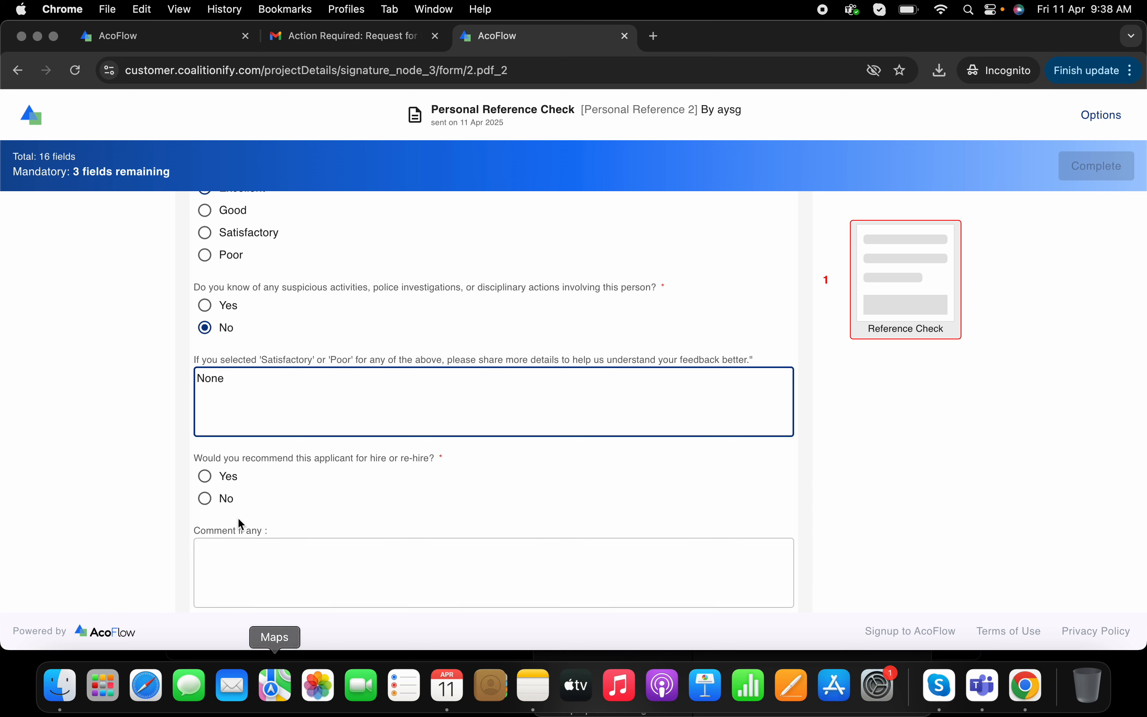
- Recommend the applicant for hire with Yes and comment "Candidate is good skillful for team, just has some issue with communication skills."
left_click(227, 479)
left_click(308, 581)
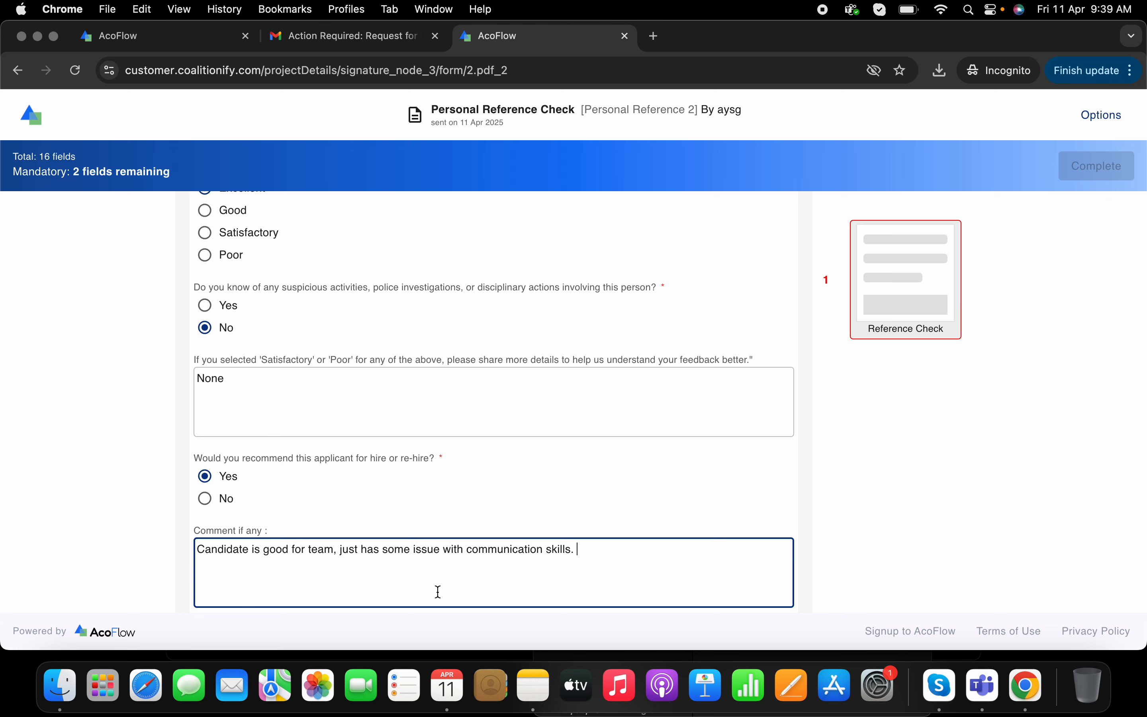
left_click(288, 552)
type("skillful")
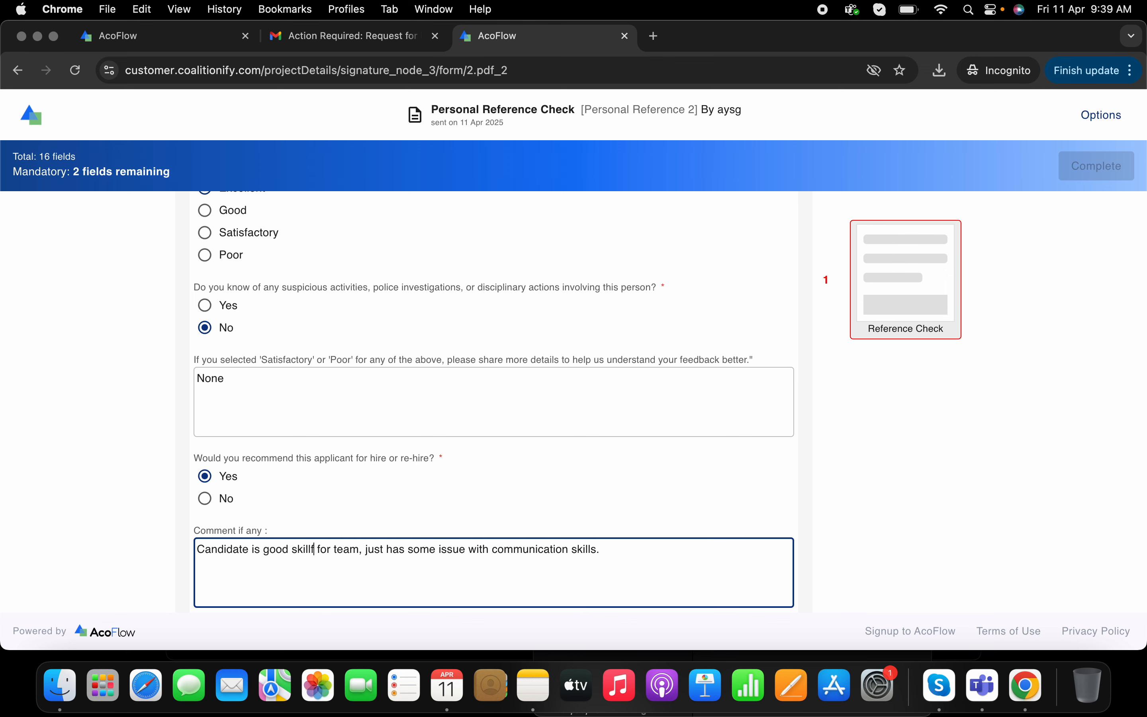
- Agree to the declaration and adopt a chosen script-style signature for the Signature field
scroll(654, 554, "down", 3)
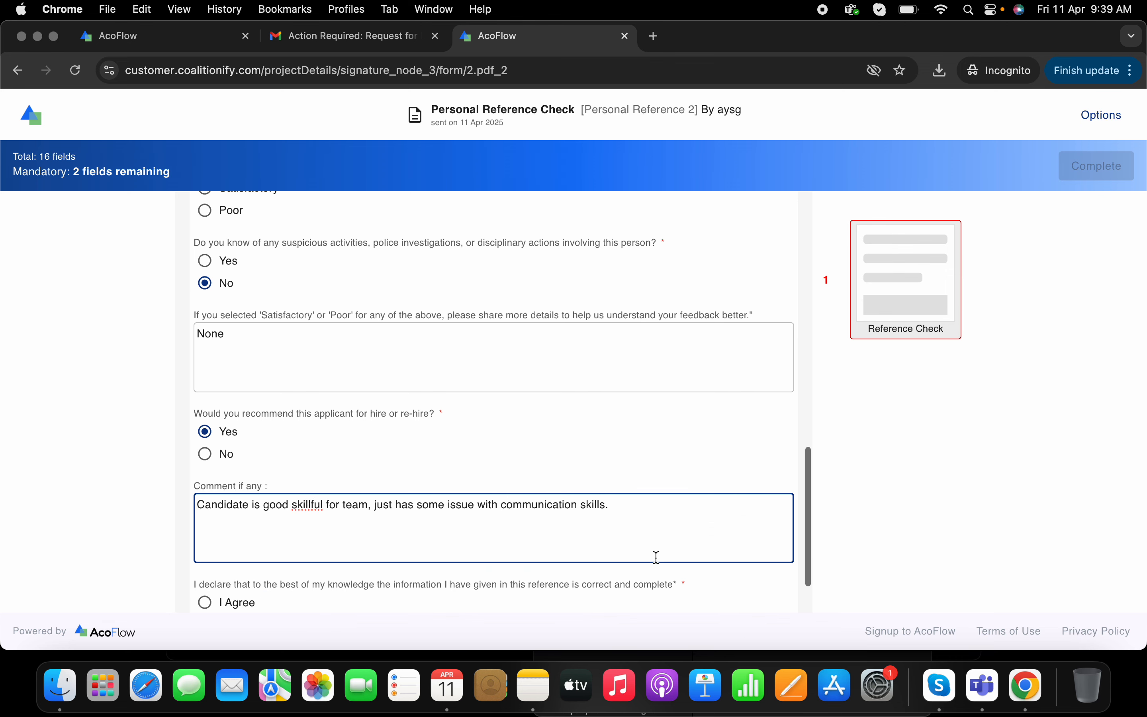
left_click(250, 531)
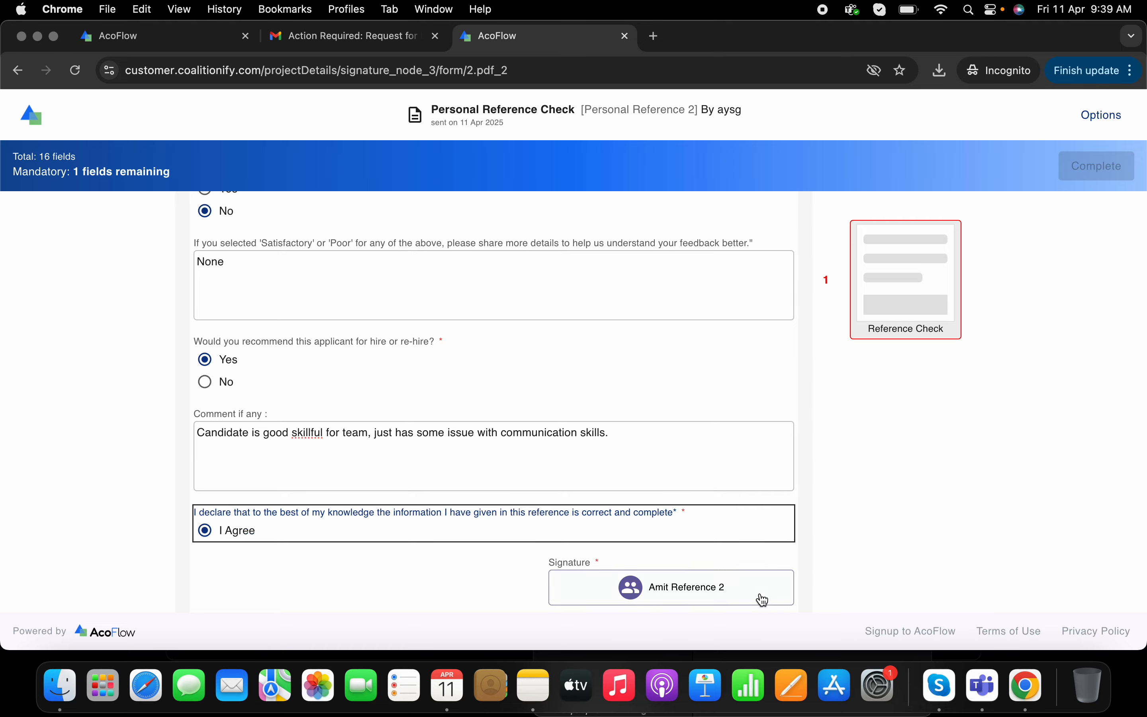
left_click(720, 587)
left_click(490, 289)
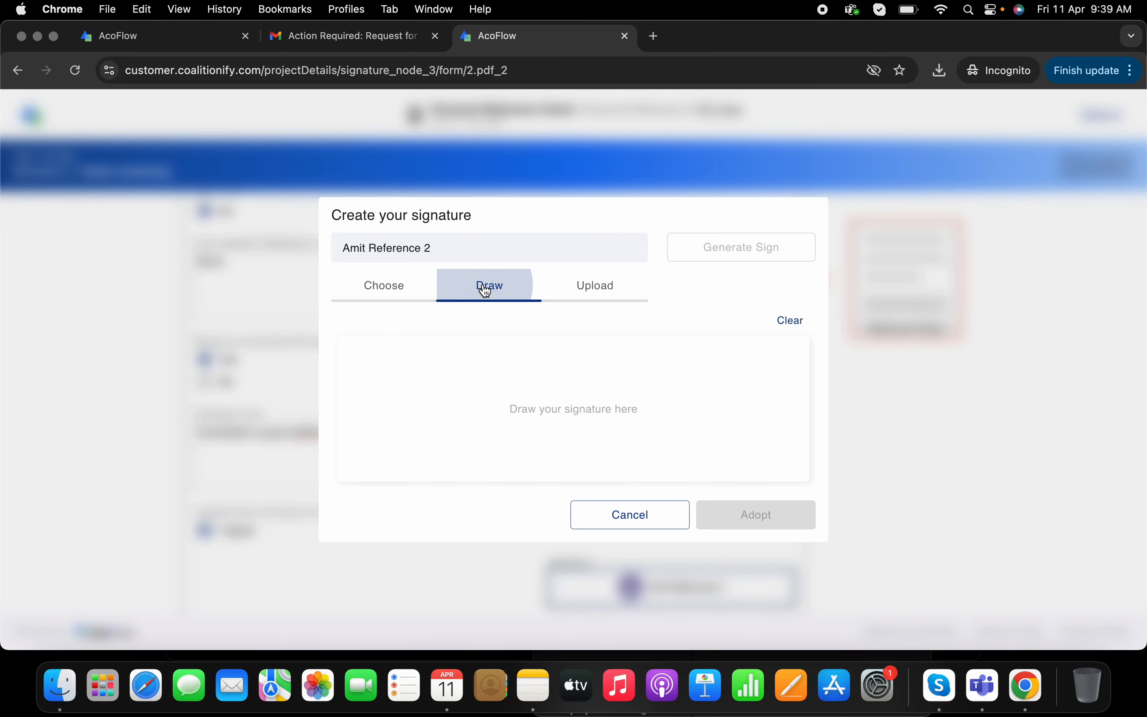
left_click(391, 287)
left_click(704, 400)
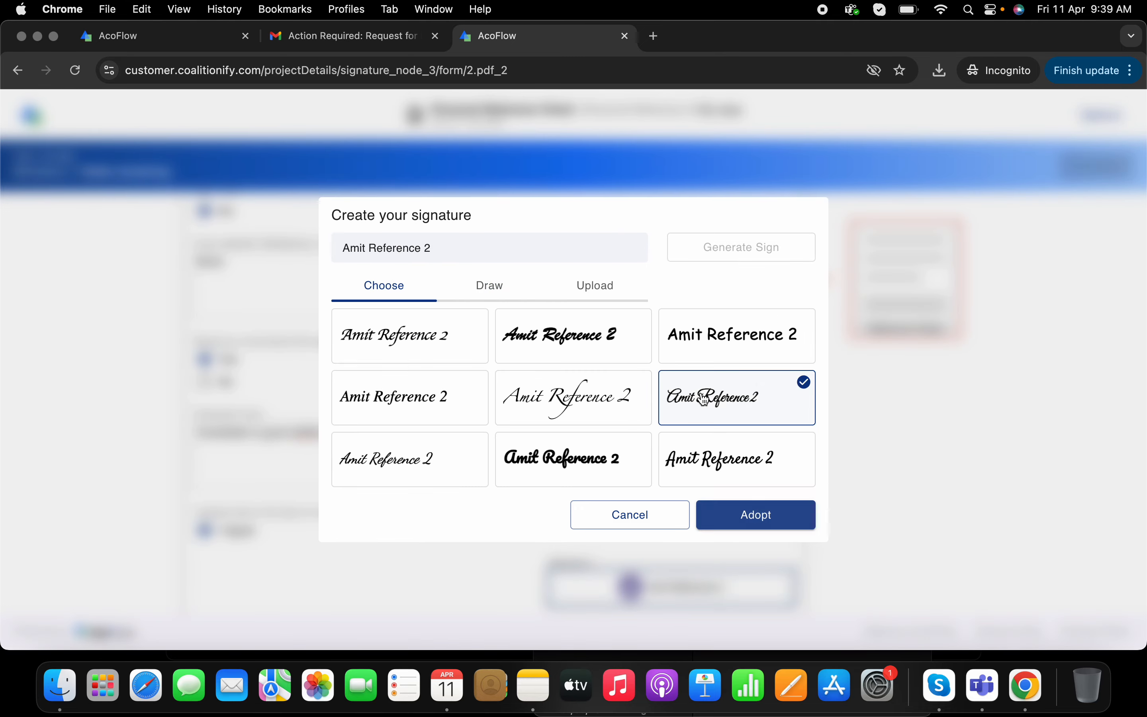
left_click(792, 514)
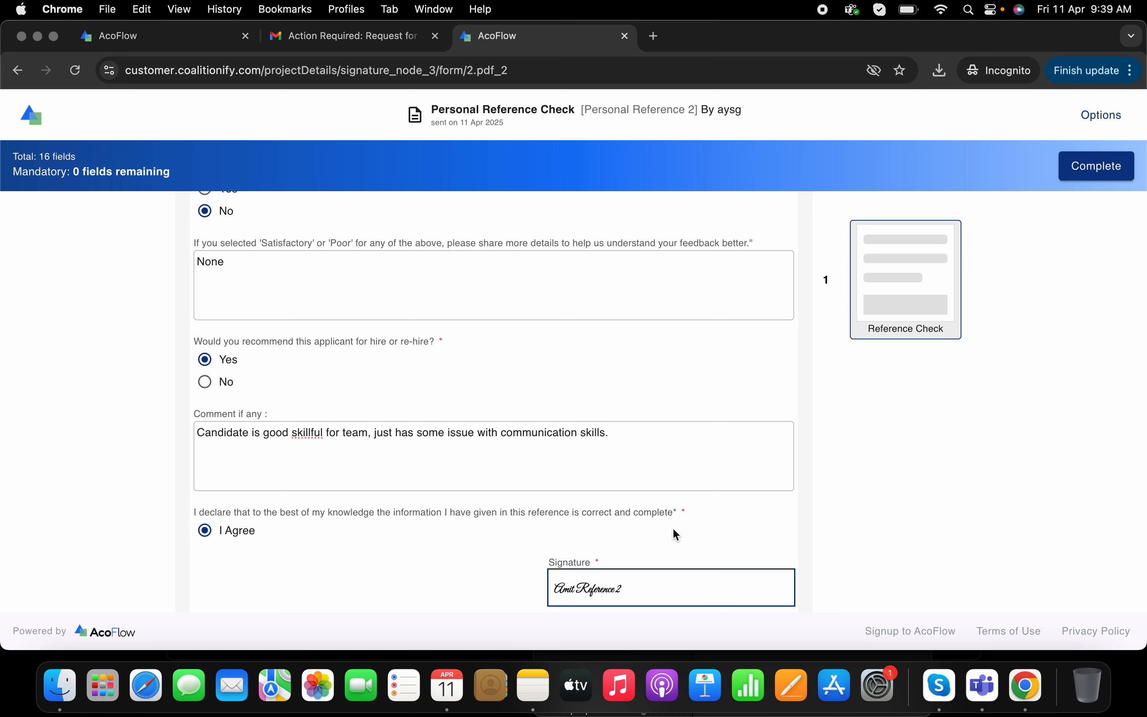
- Complete the Personal Reference 2 form
scroll(732, 450, "up", 20)
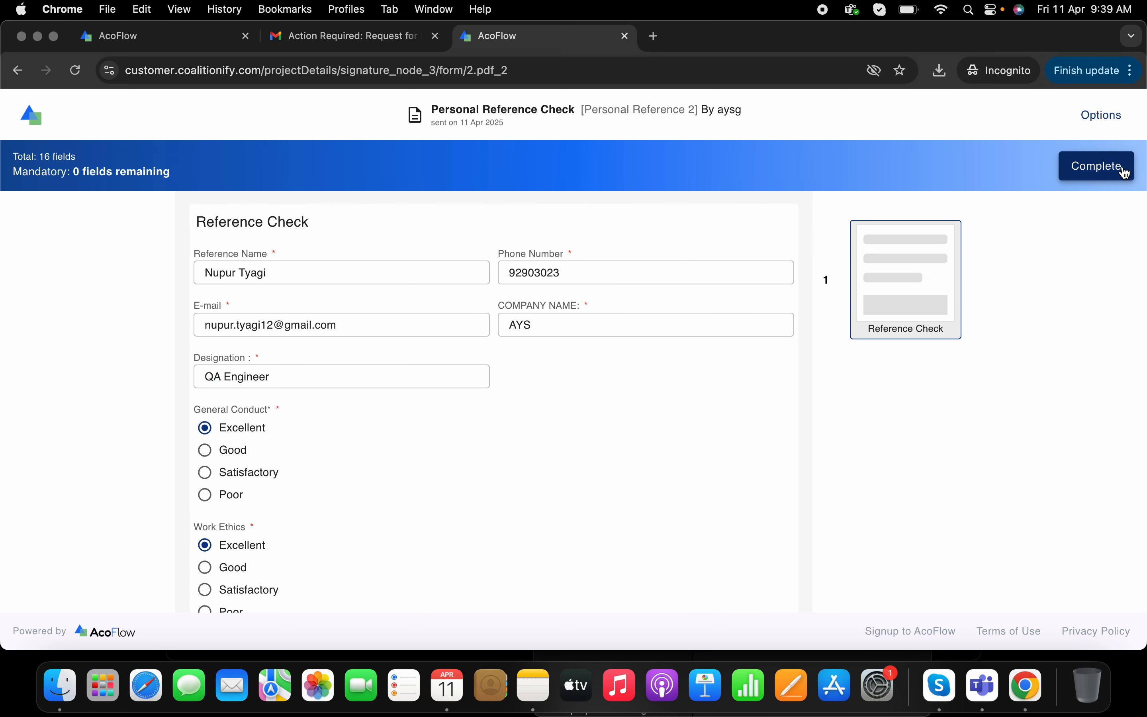
left_click(1097, 166)
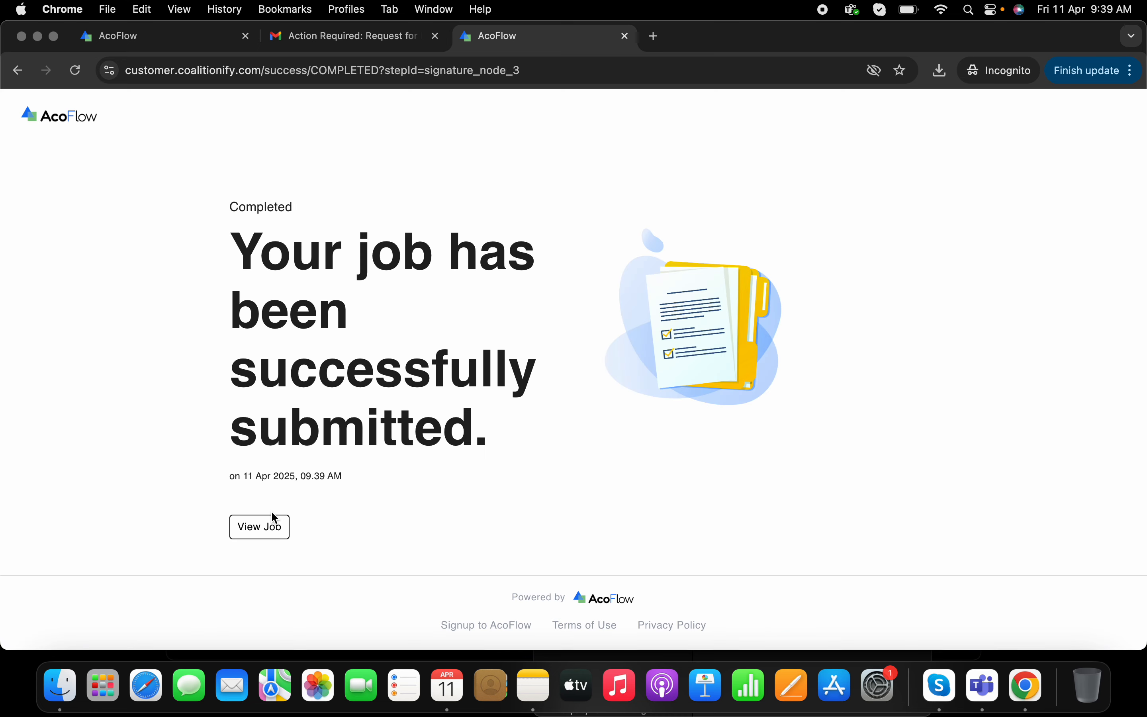
- Open the job view, review the completed Personal Reference 2 form, and close the job tab
left_click(272, 529)
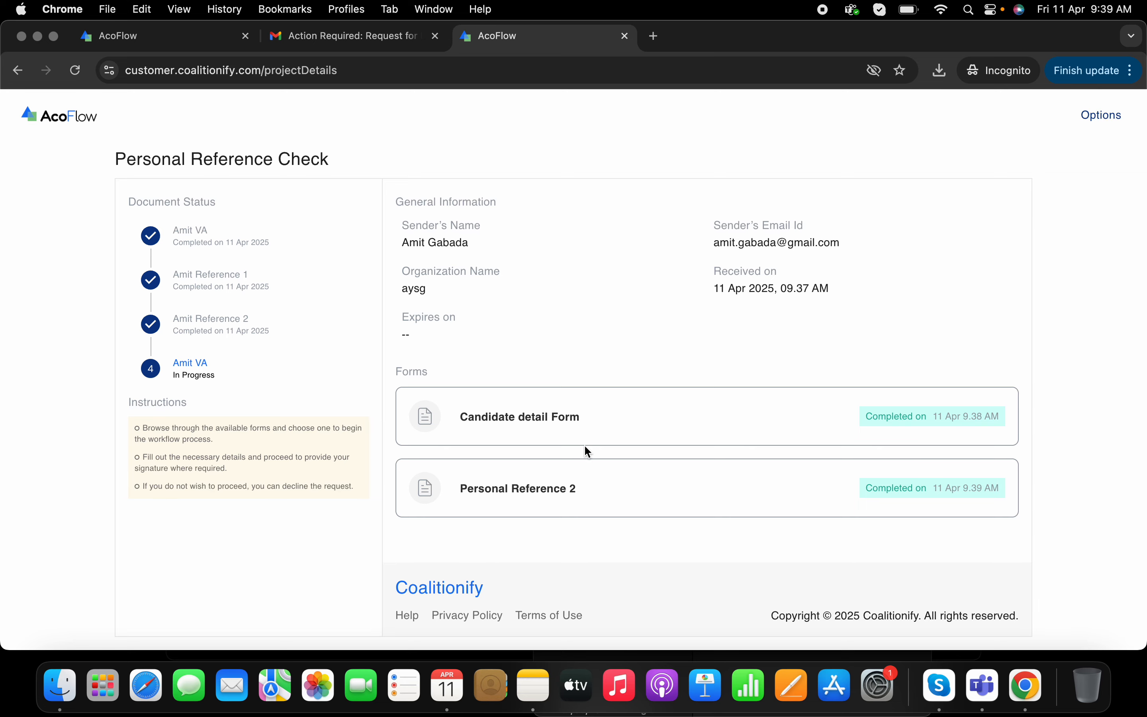
left_click(577, 488)
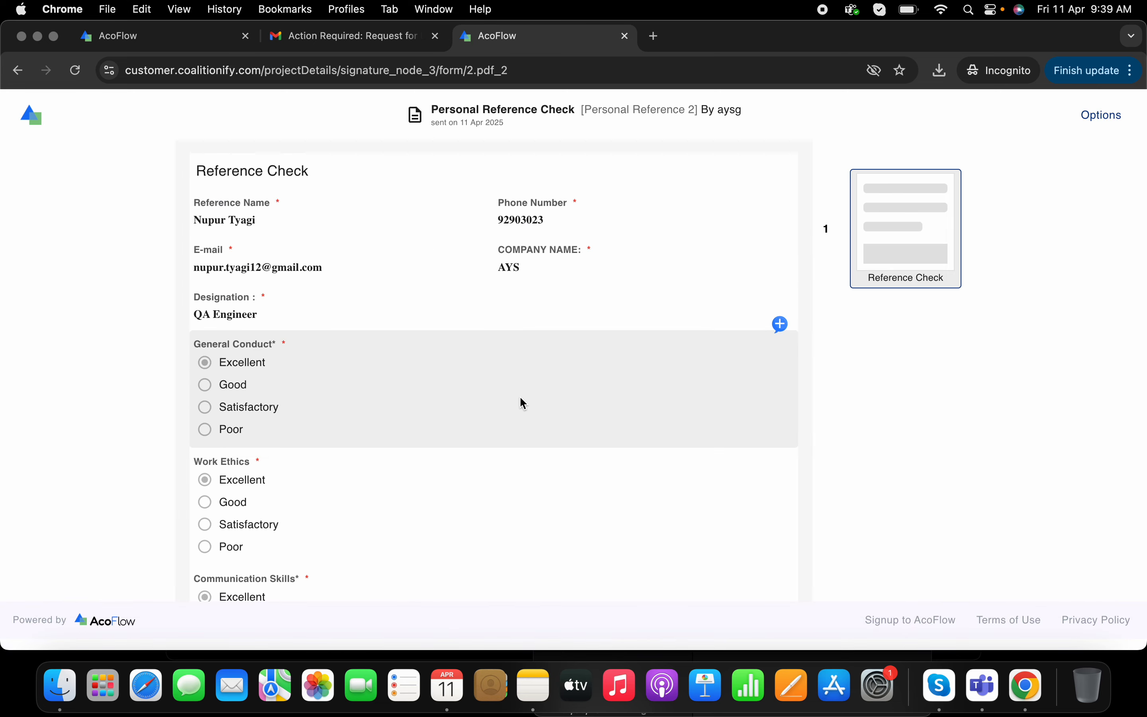
scroll(523, 403, "down", 15)
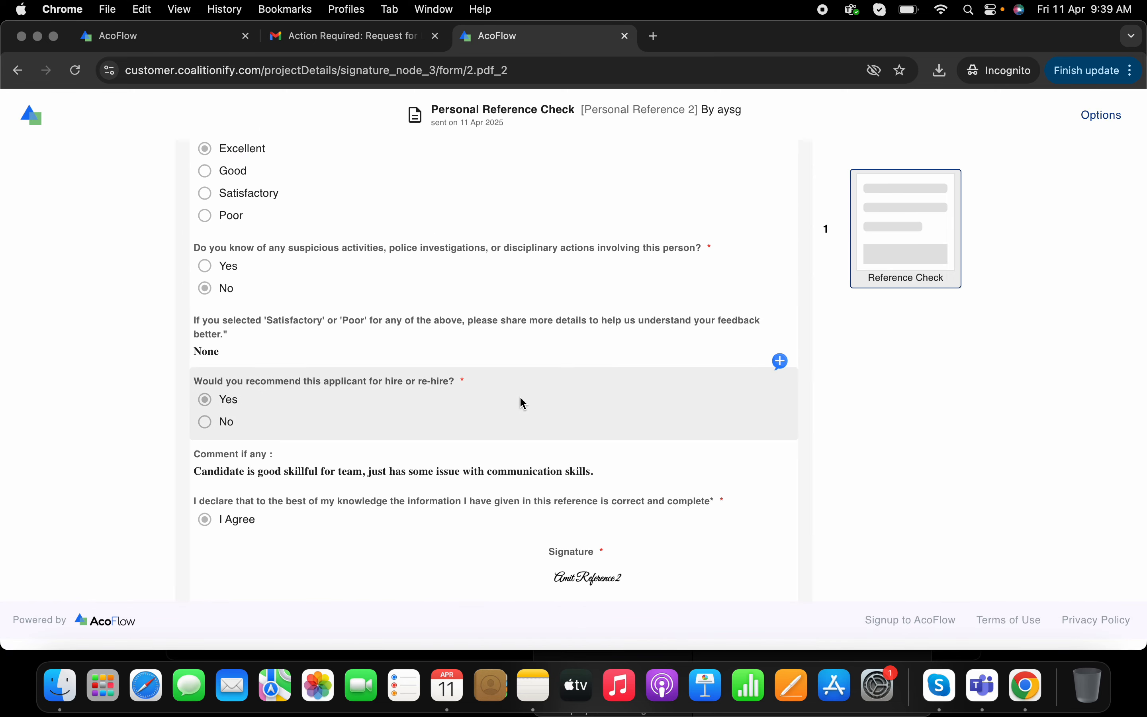
scroll(523, 403, "up", 15)
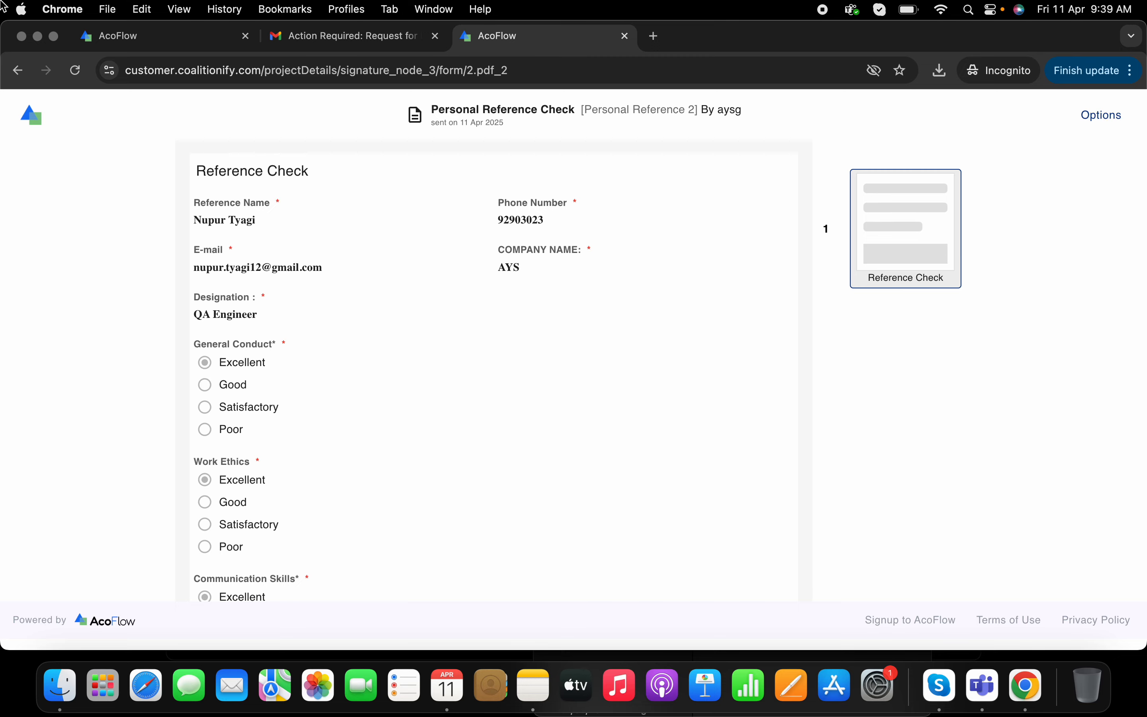
left_click(18, 71)
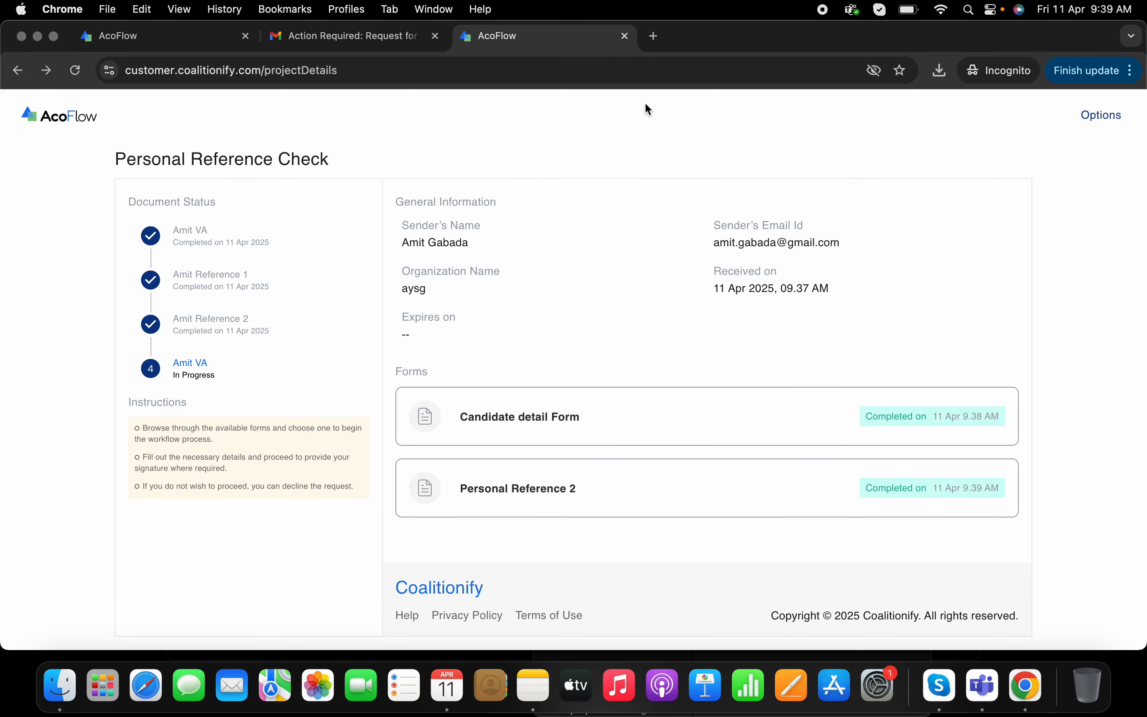
left_click(630, 36)
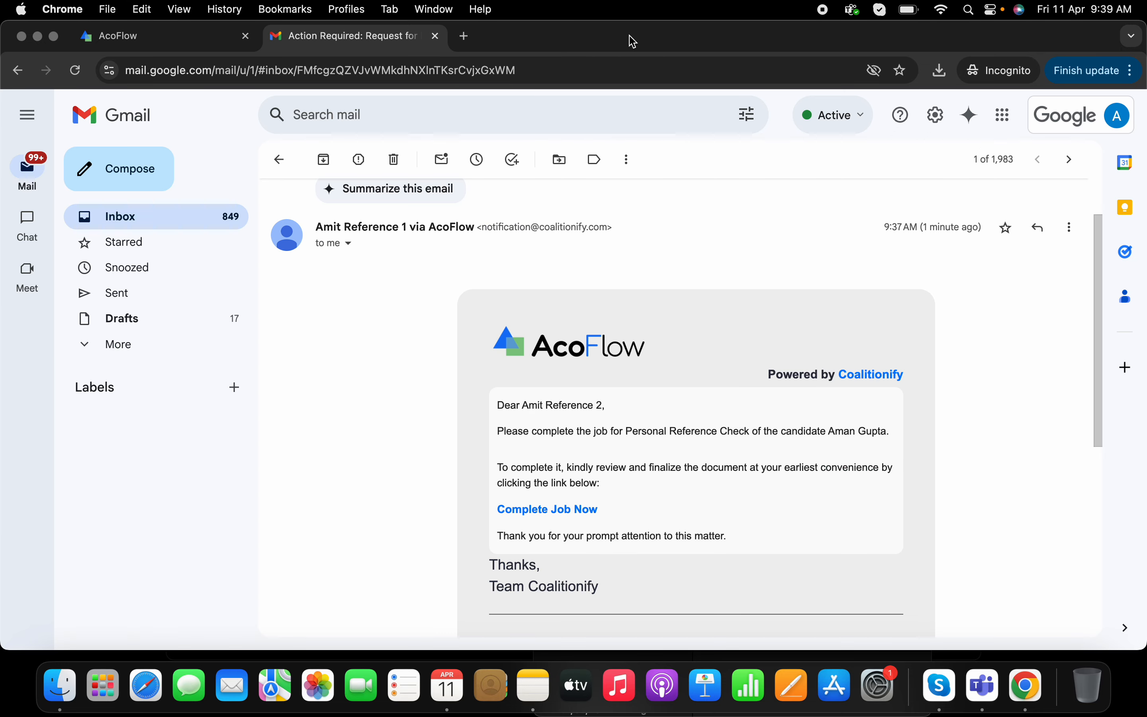
- Switch to the verification agency's Gmail window, open the newest Personal Reference Check email, and follow its Complete Job Now link
right_click(1036, 687)
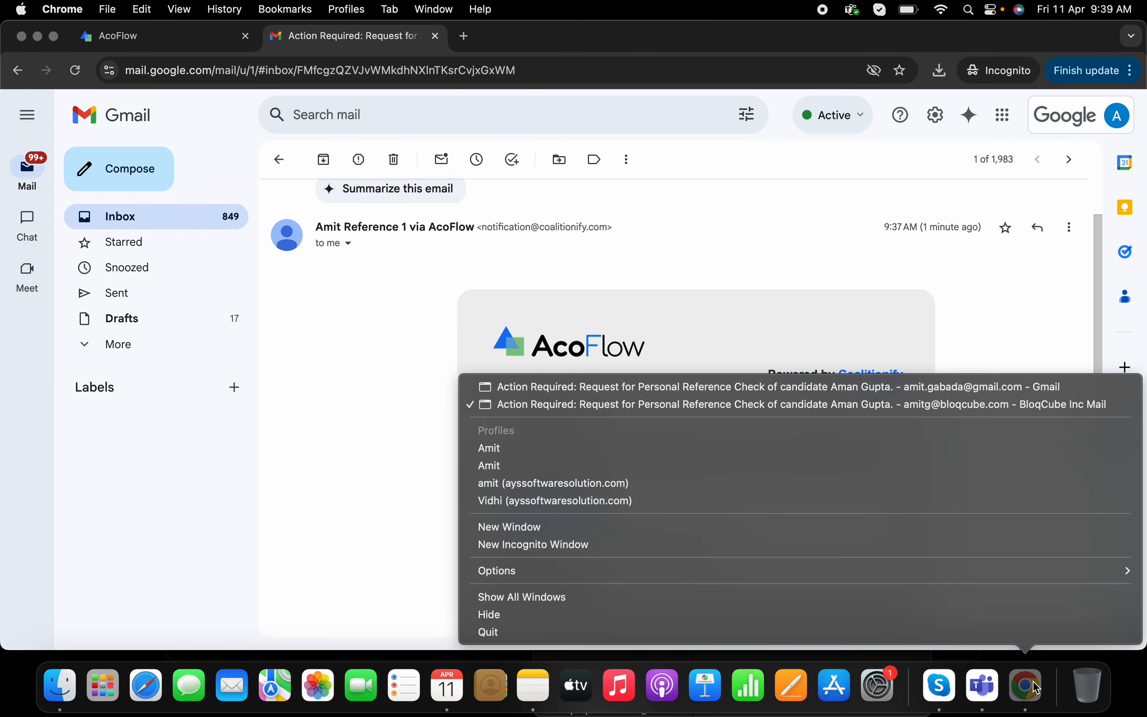
left_click(919, 393)
left_click(161, 38)
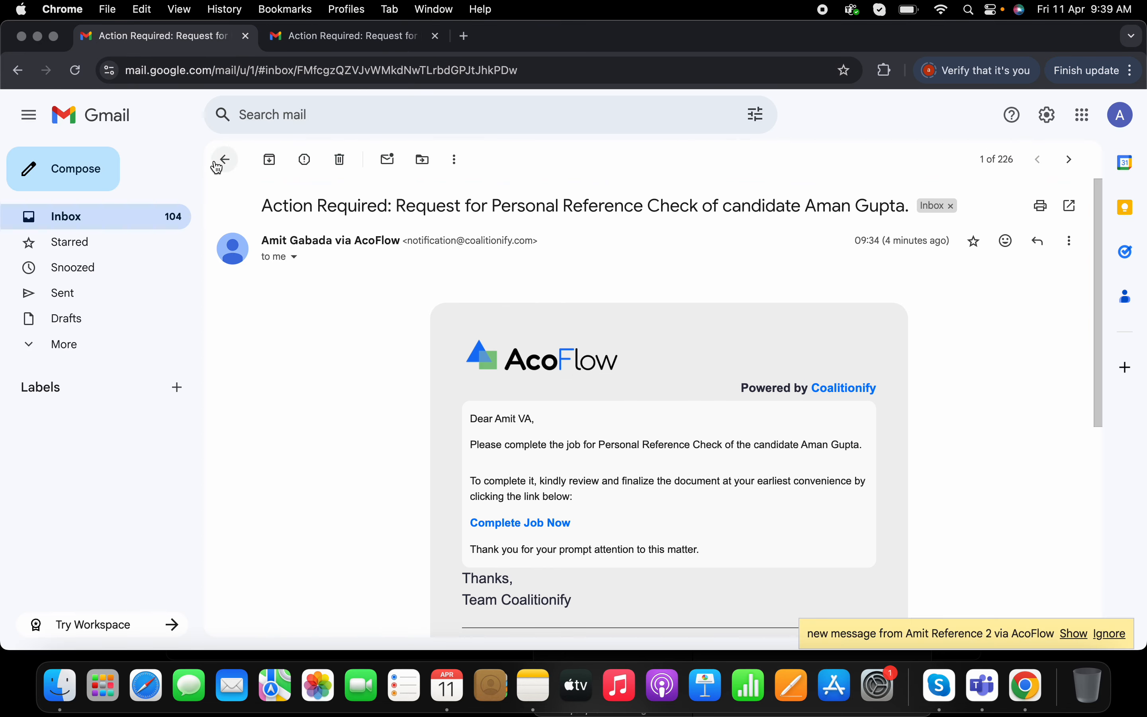
left_click(218, 165)
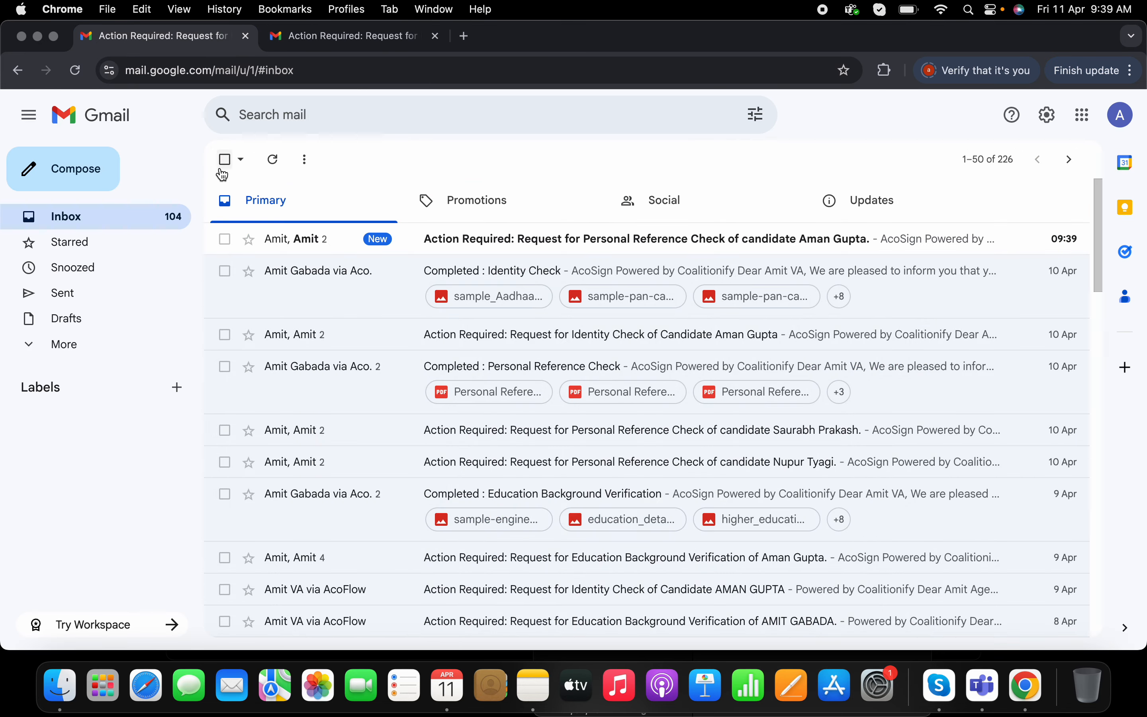
left_click(532, 246)
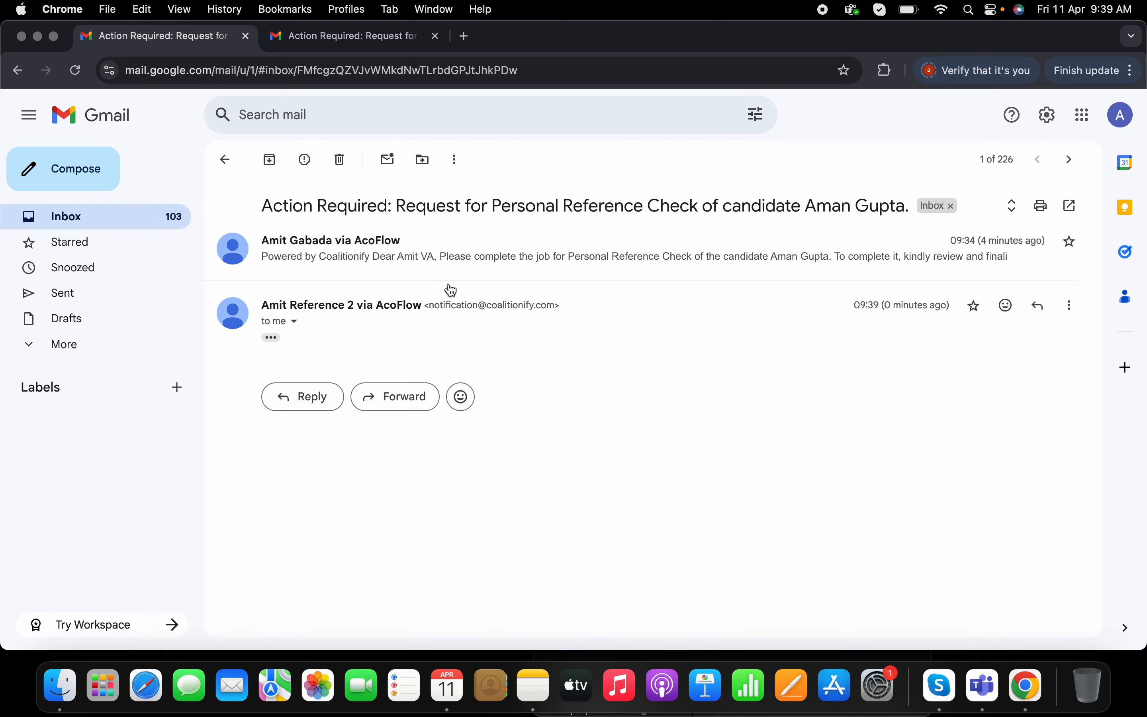
left_click(277, 338)
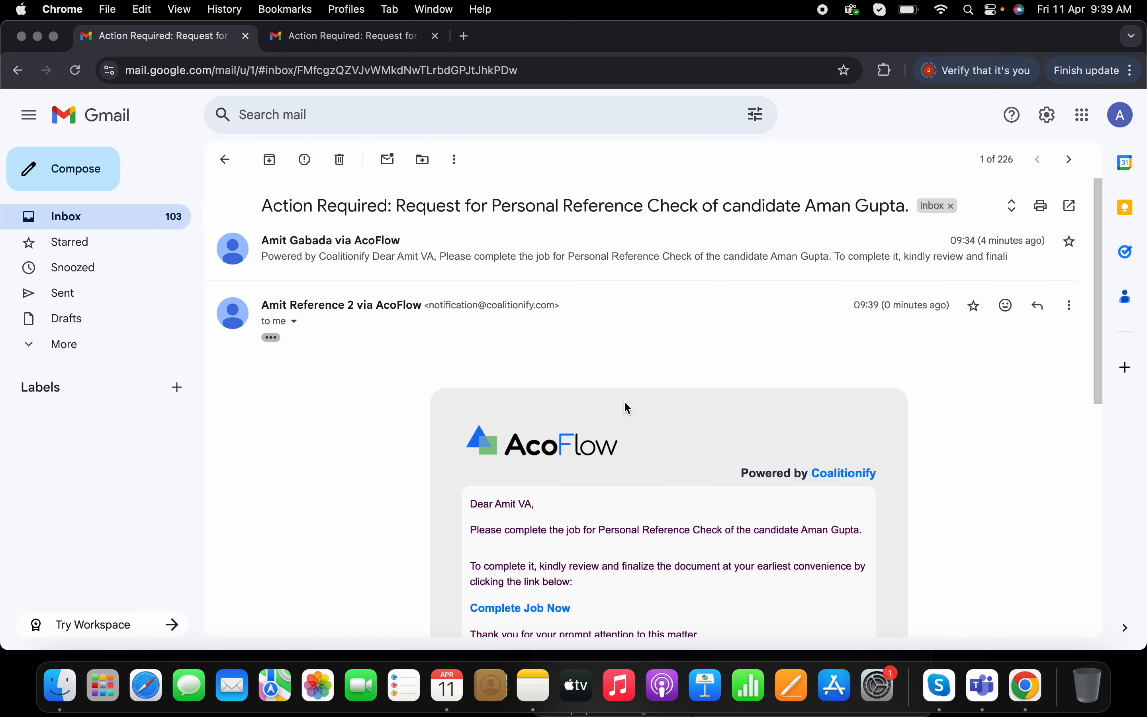
scroll(624, 402, "down", 3)
left_click(516, 500)
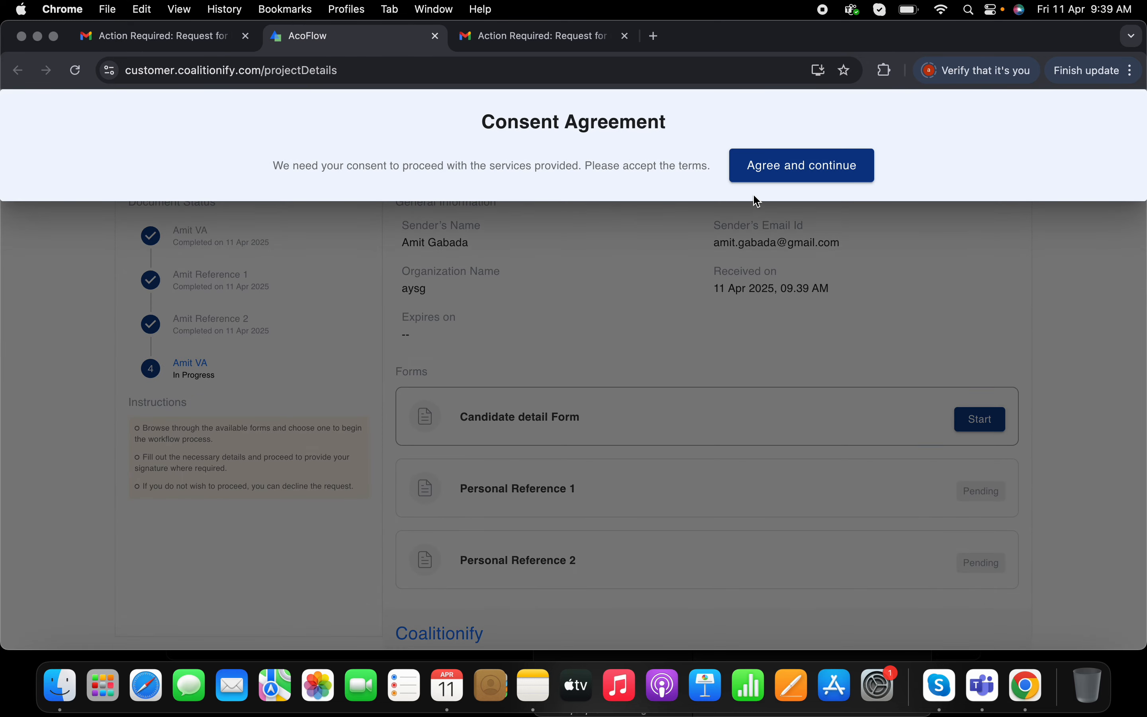
left_click(758, 174)
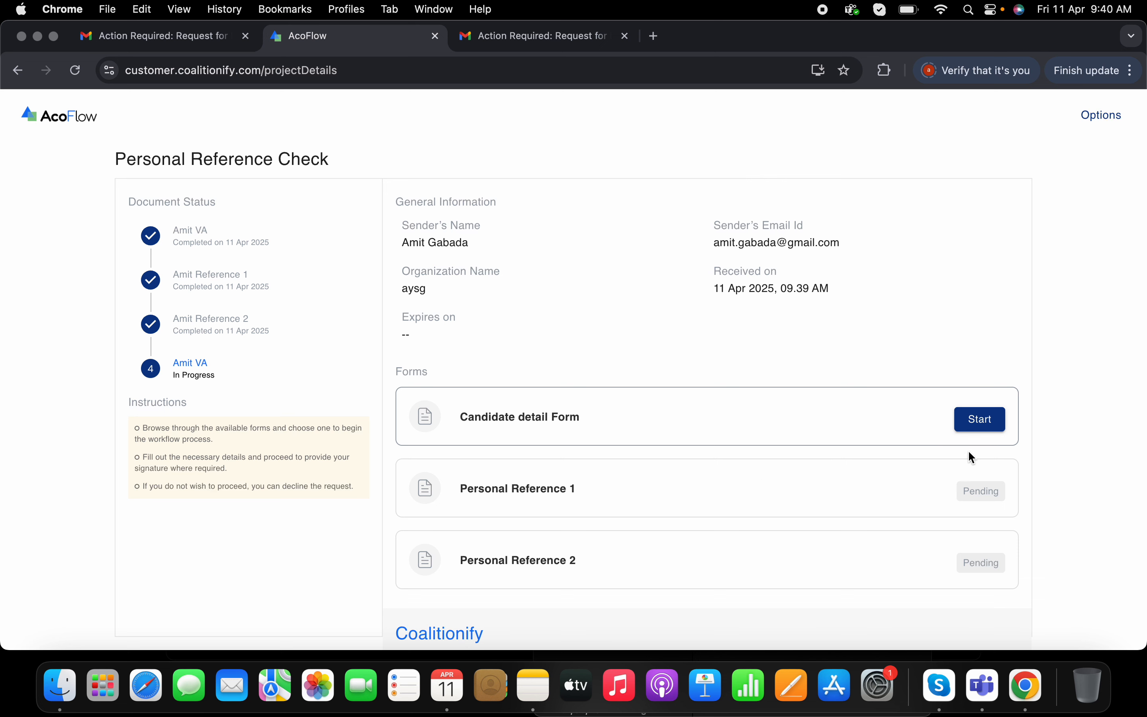
- Open and verify the Candidate detail Form, then start the Personal Reference 1 form
left_click(978, 419)
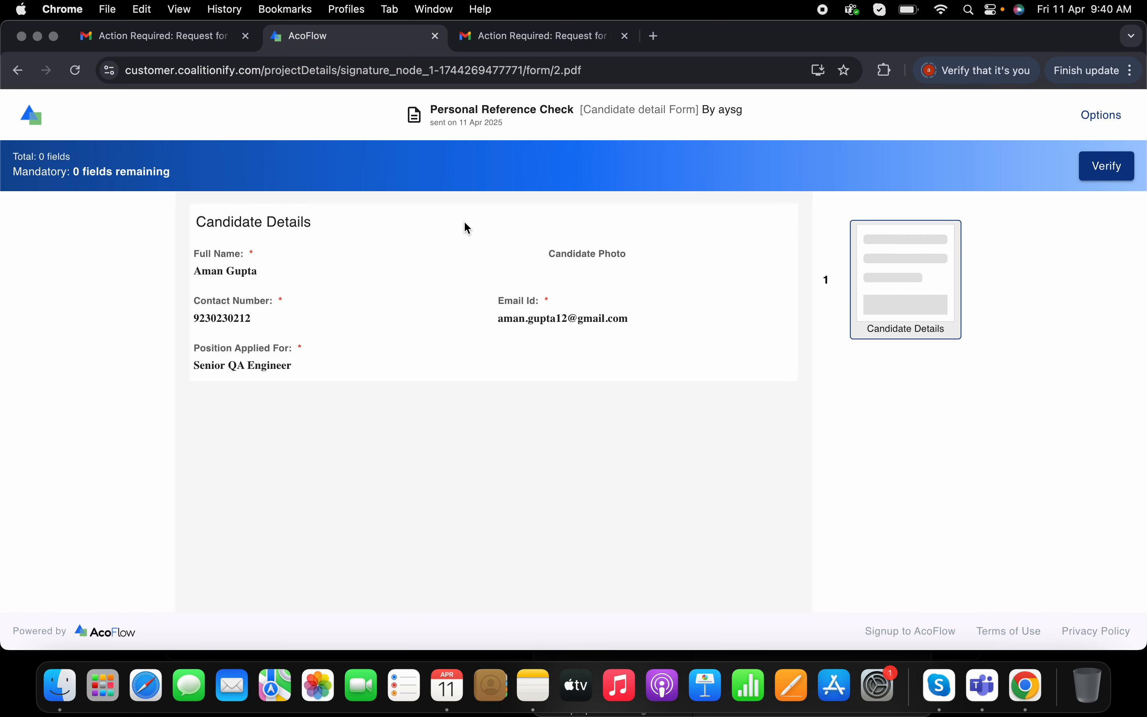
left_click(1114, 167)
left_click(988, 498)
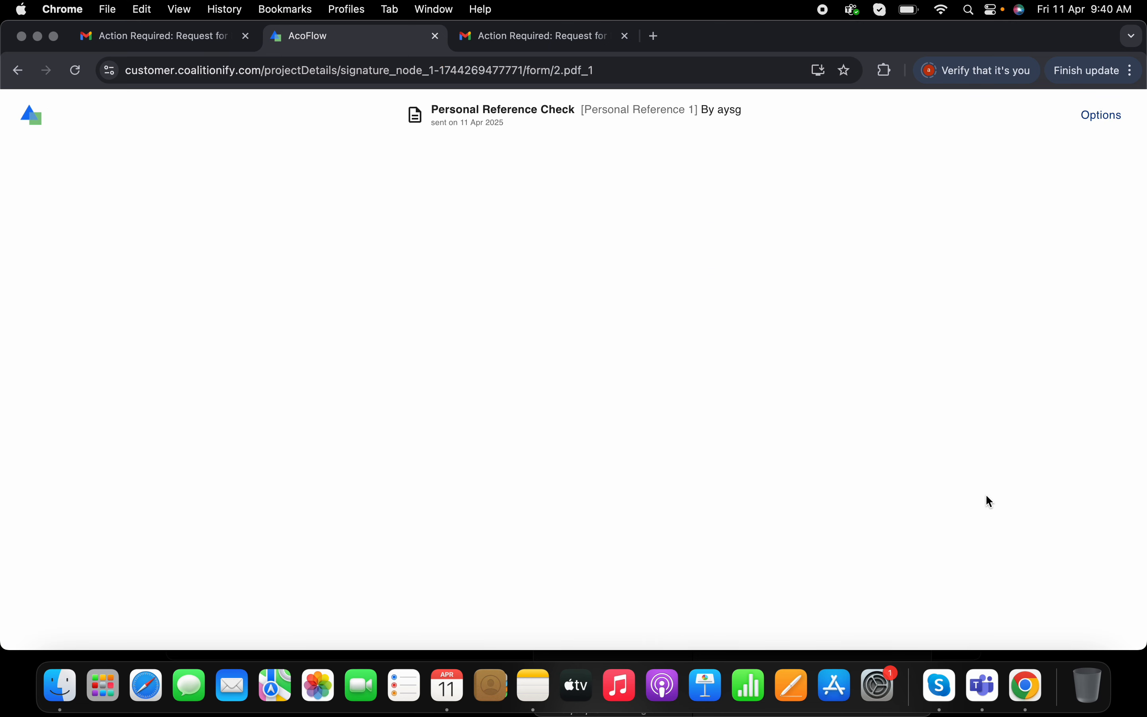
- Review the Personal Reference 1 answers, including the comments panel of its comment field, and verify the form
scroll(675, 375, "down", 15)
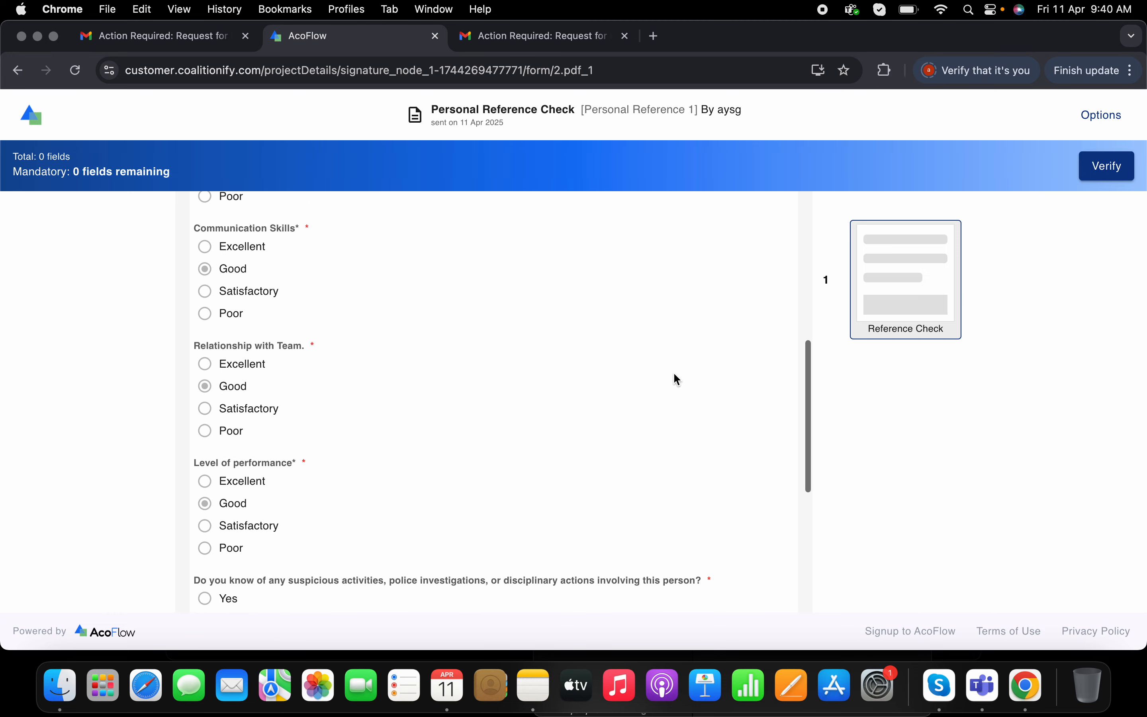
scroll(676, 376, "up", 15)
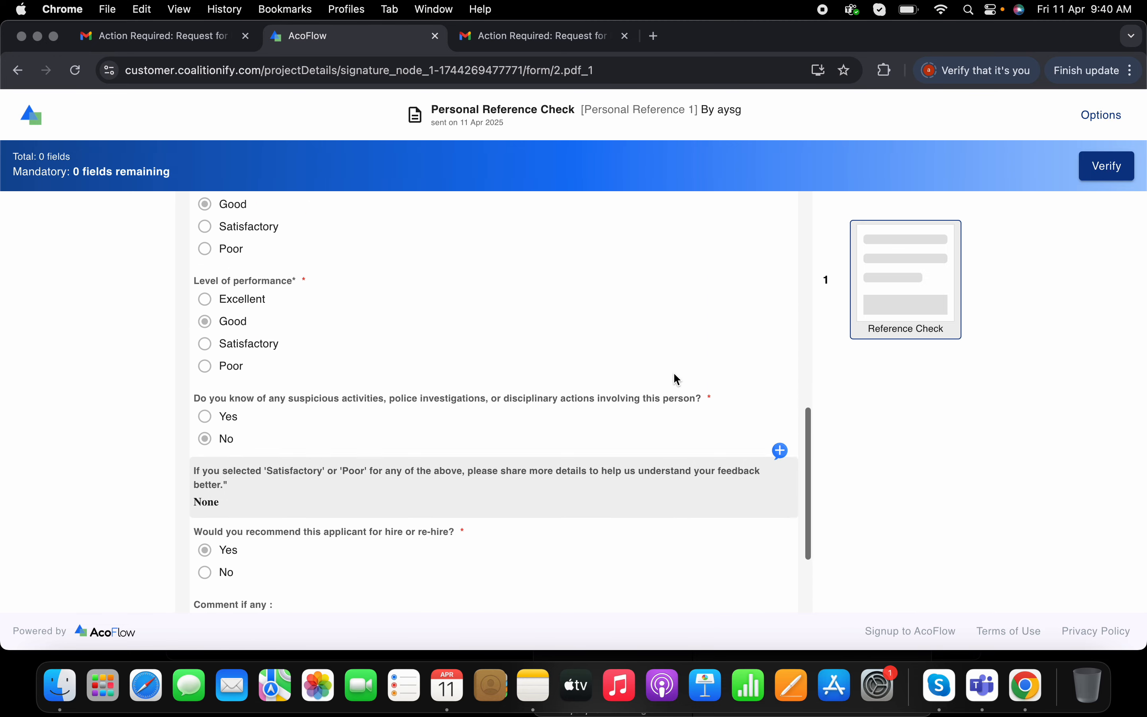
scroll(676, 376, "down", 15)
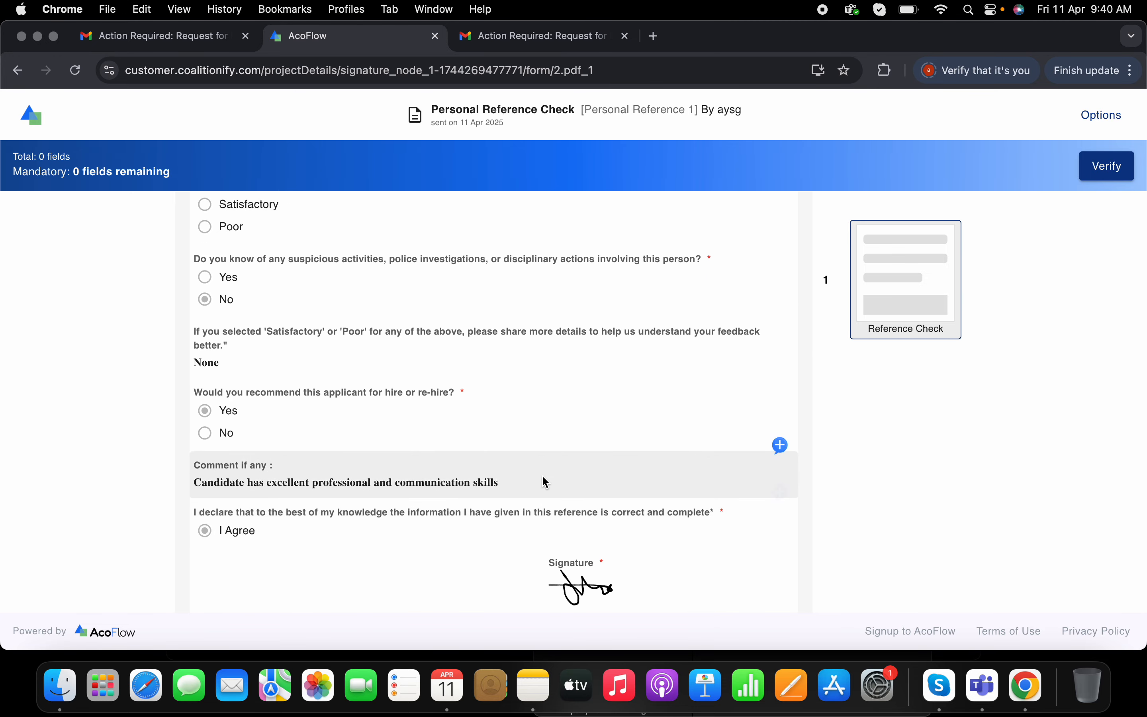
left_click(781, 445)
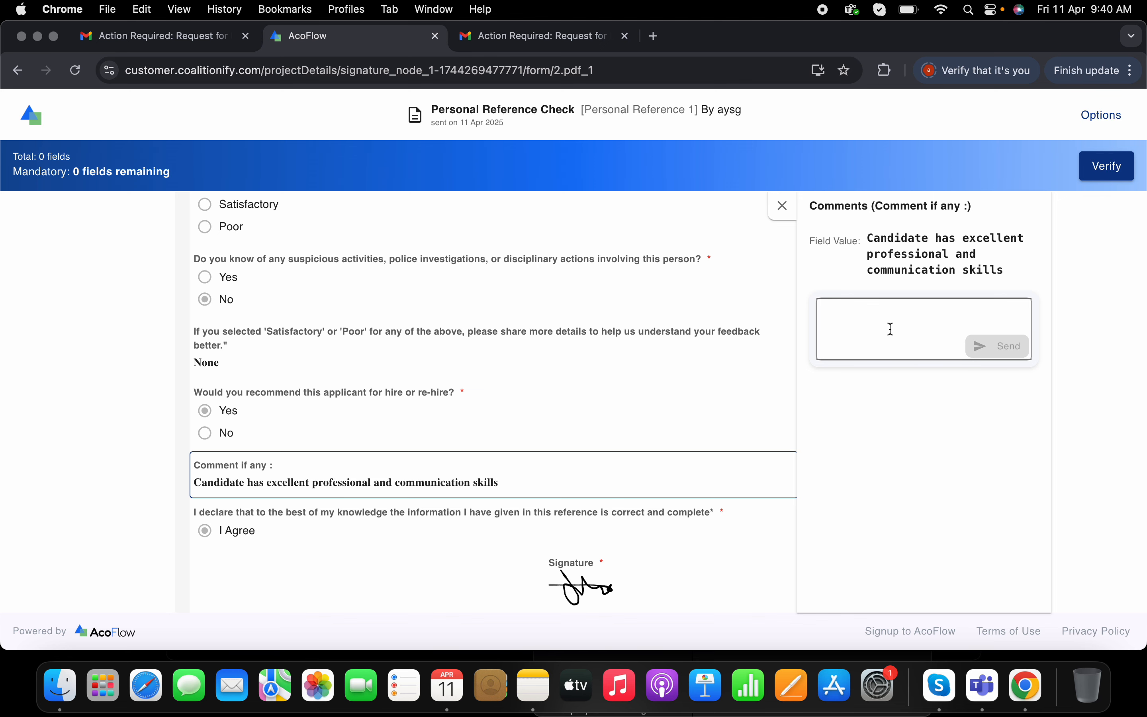
left_click(783, 205)
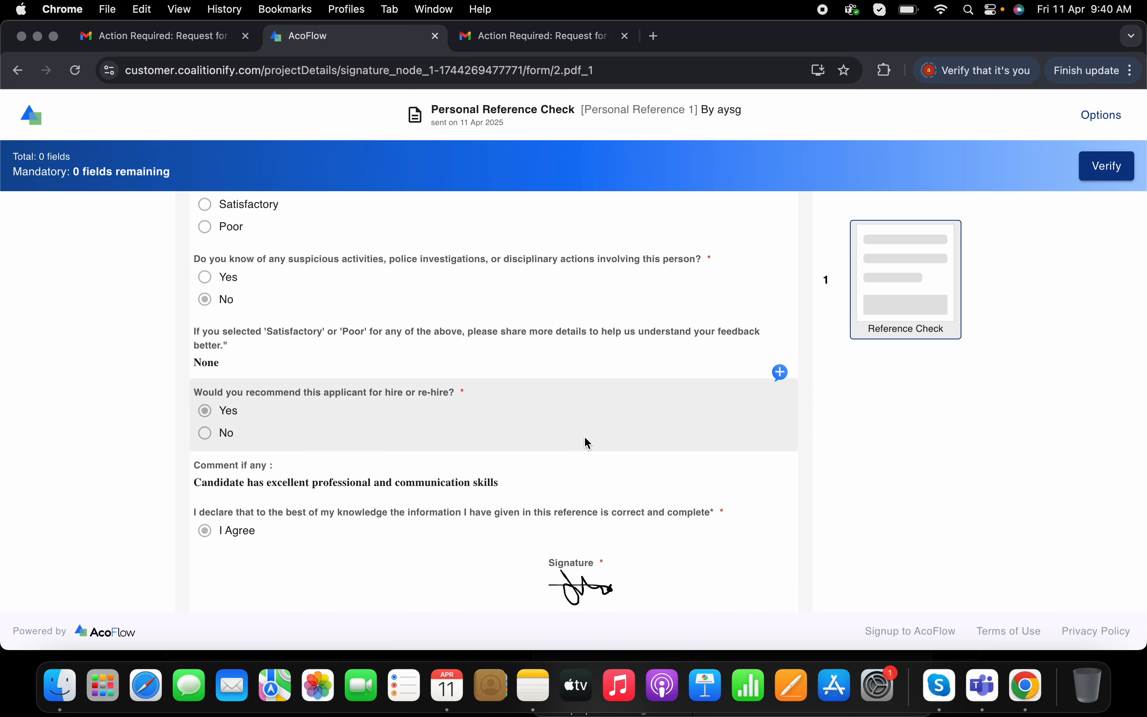
left_click(1092, 167)
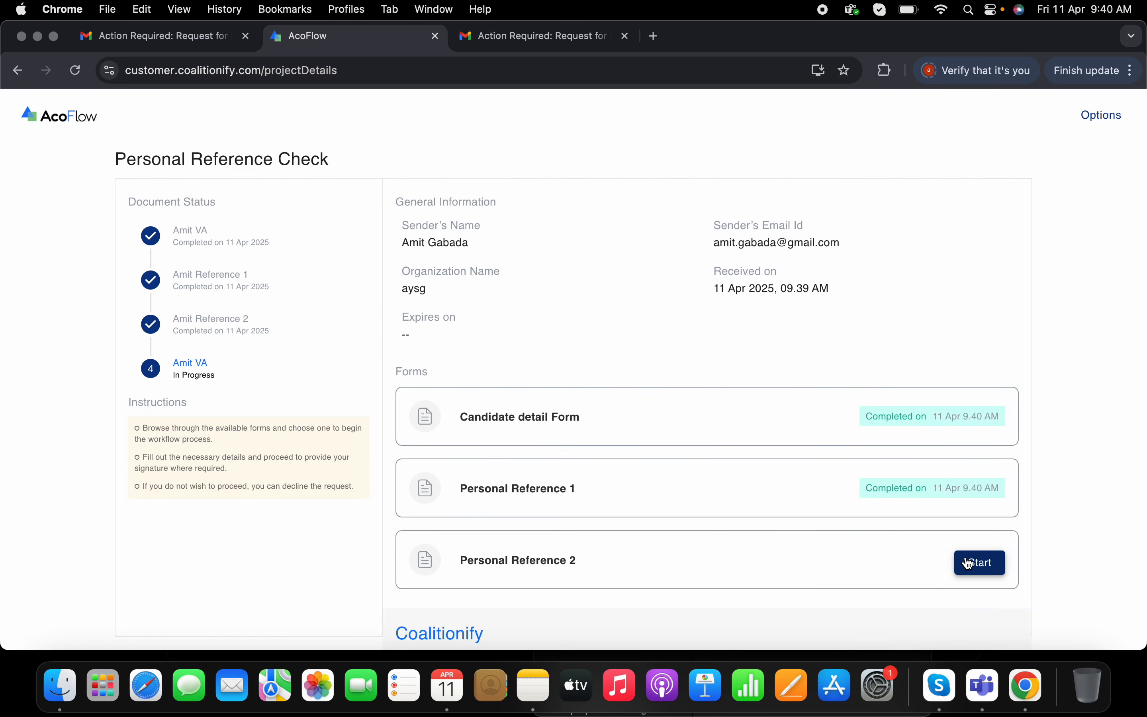
- Open, review and verify the Personal Reference 2 form, then close the AcoFlow tab
left_click(968, 563)
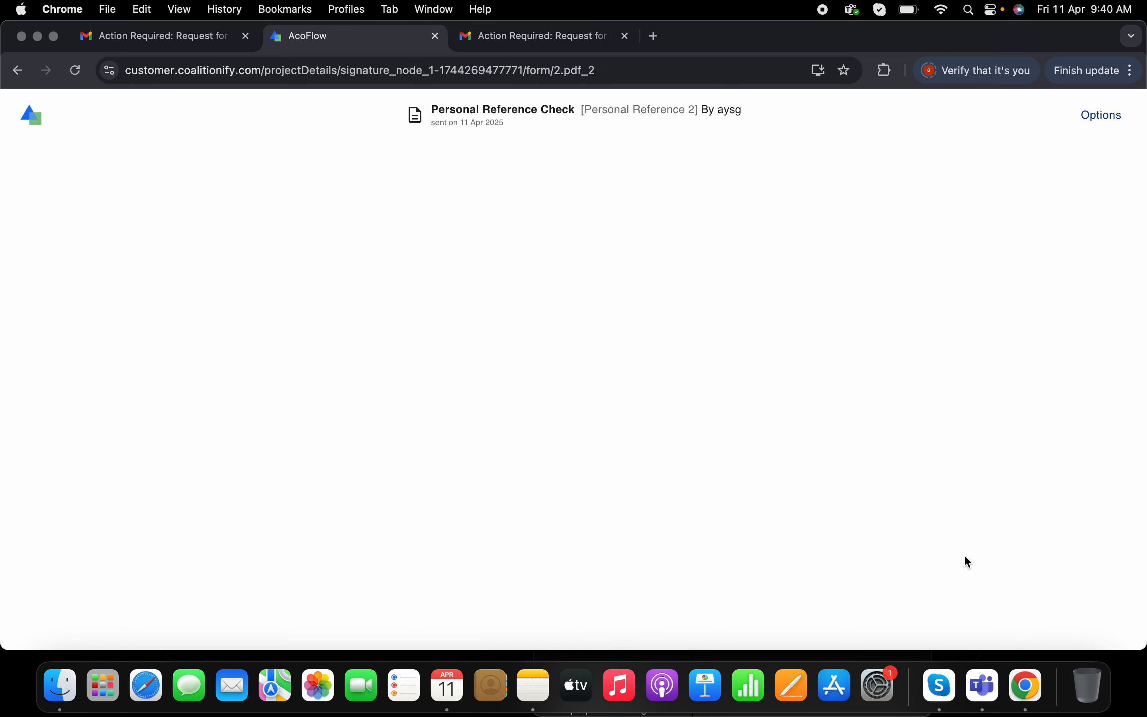
scroll(640, 353, "down", 5)
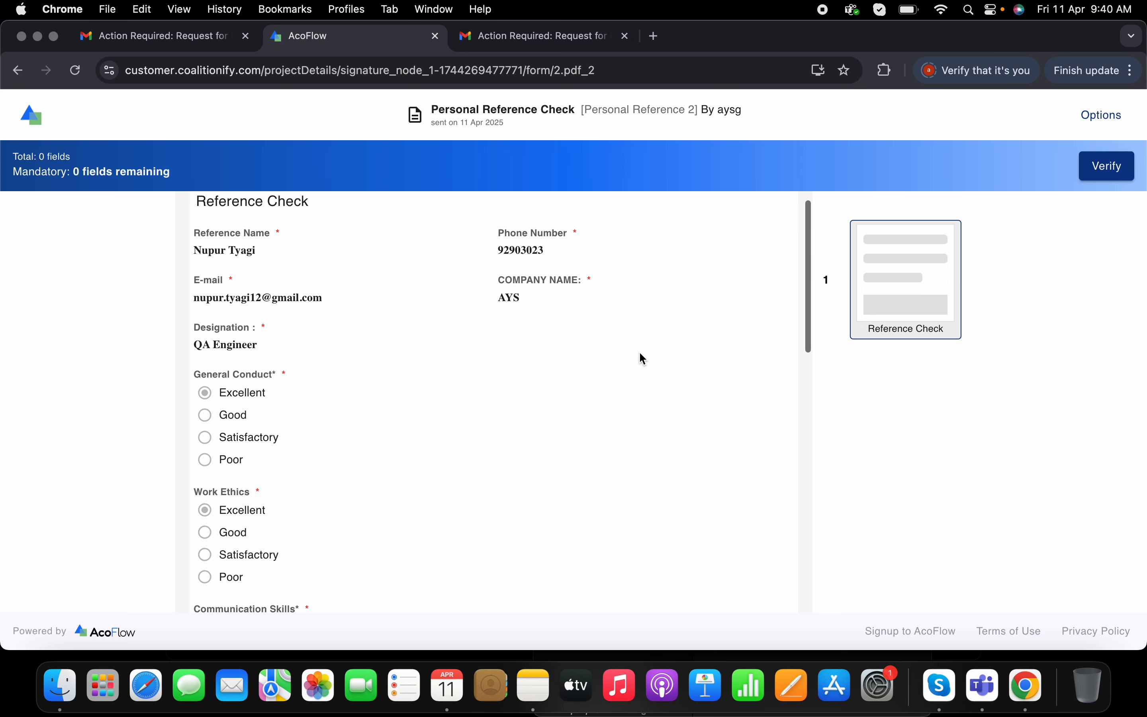
scroll(640, 353, "down", 11)
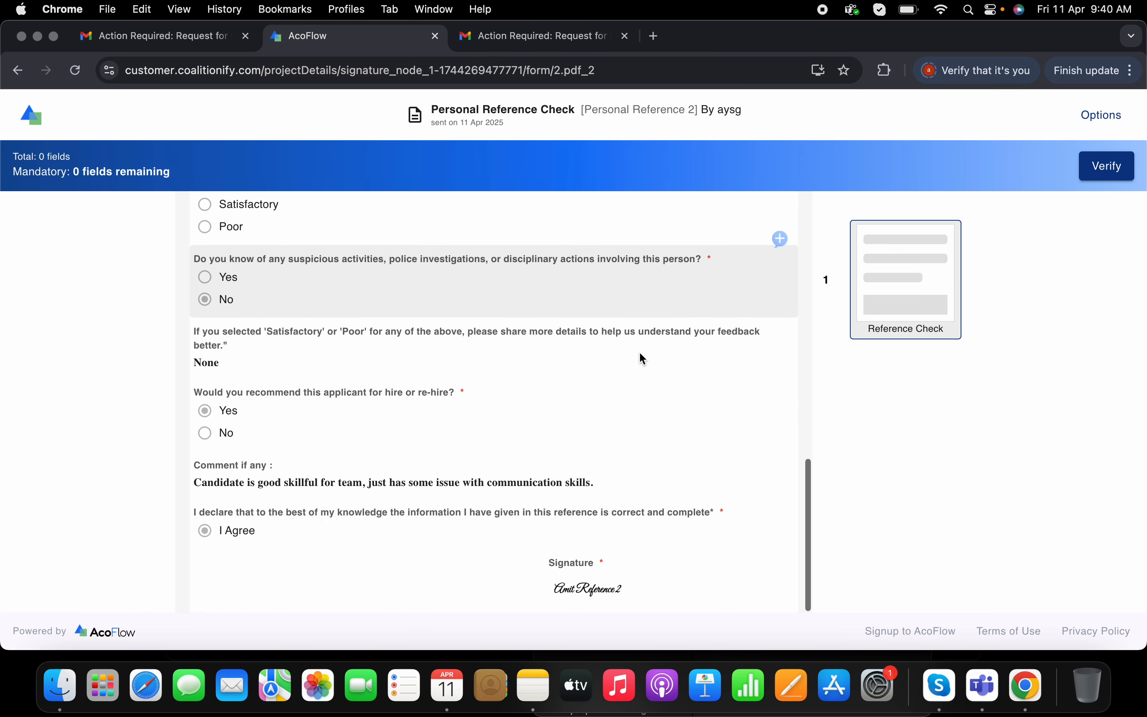
left_click(1114, 175)
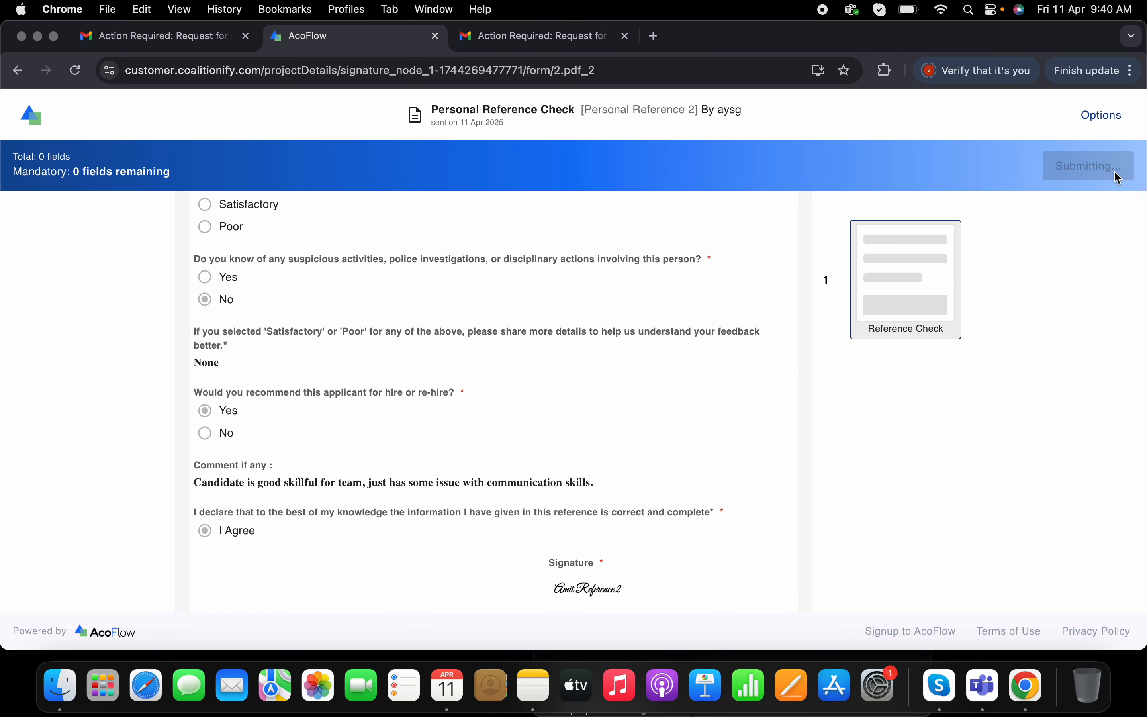
left_click(274, 530)
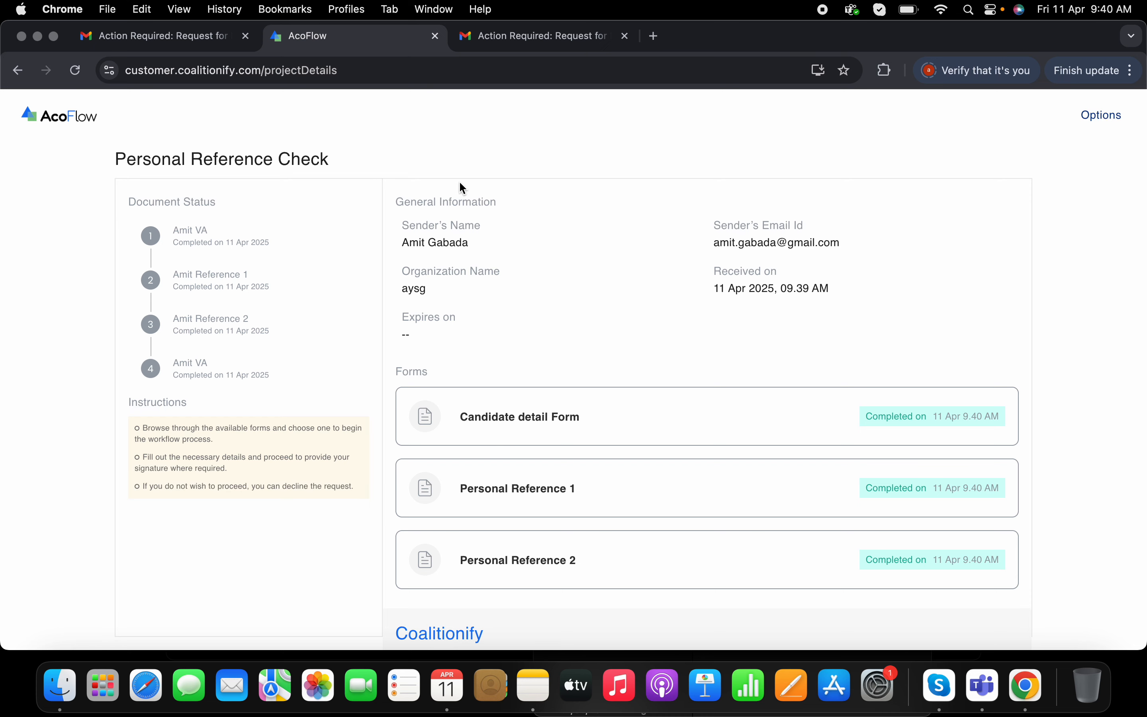
left_click(435, 37)
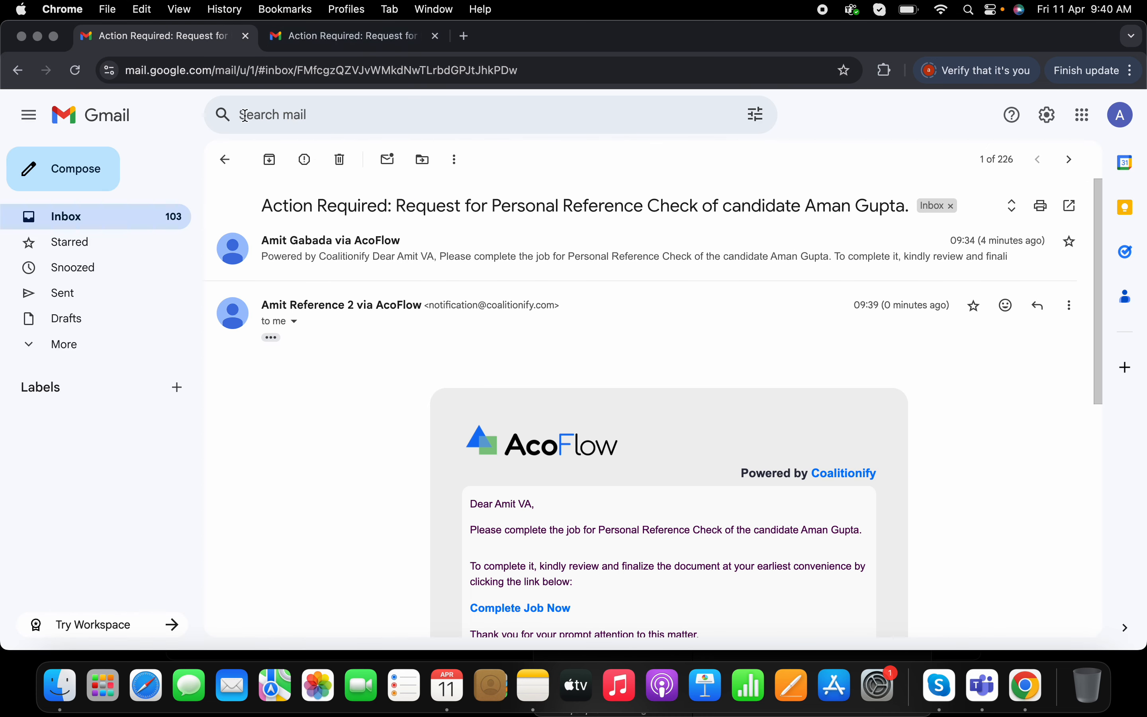
- Switch to the incognito window's AcoFlow tab and refresh the Personal Reference Check job's activity
left_click(1027, 687)
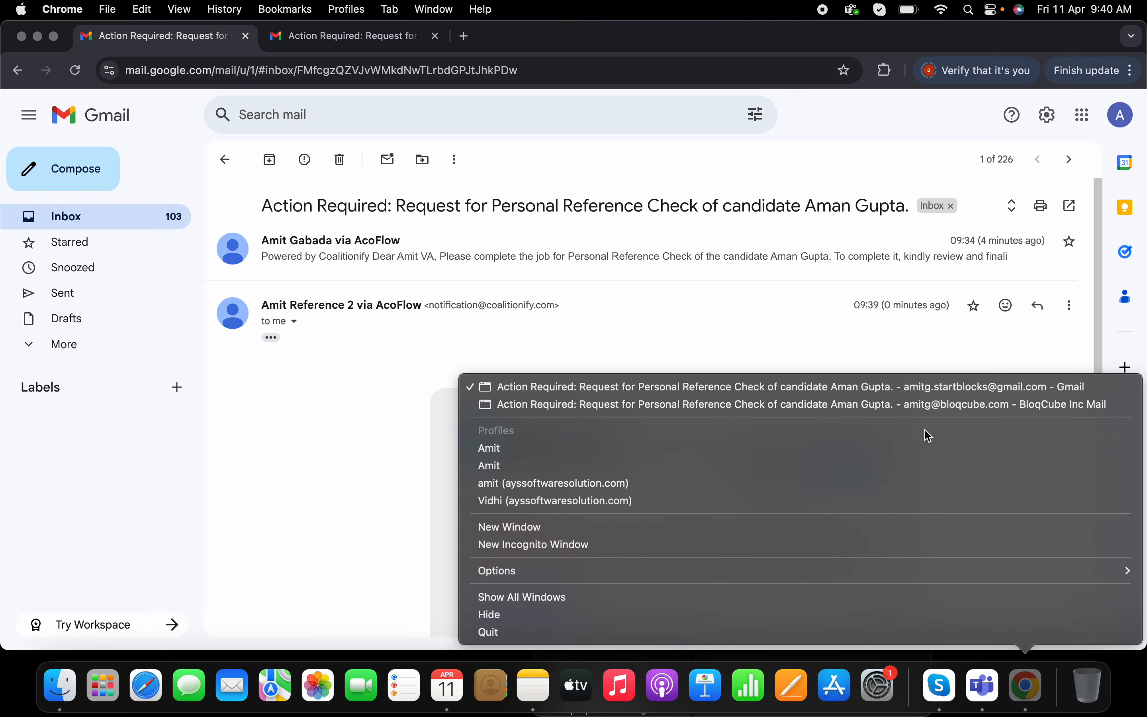
left_click(919, 409)
left_click(122, 37)
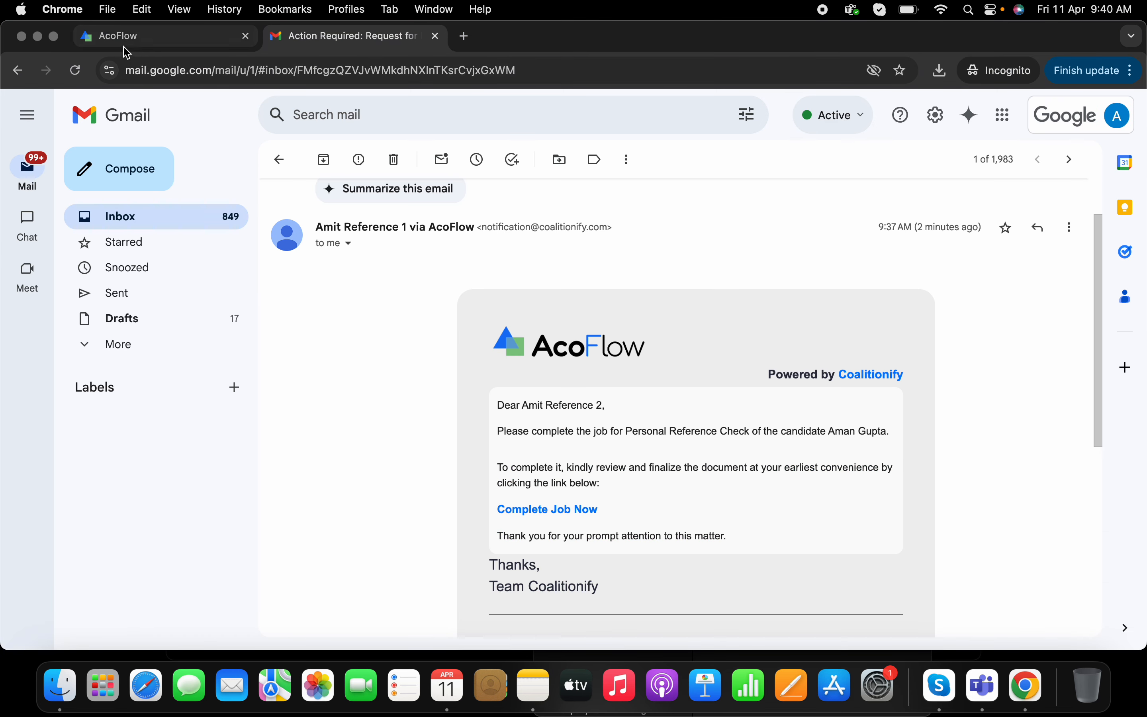
left_click(65, 179)
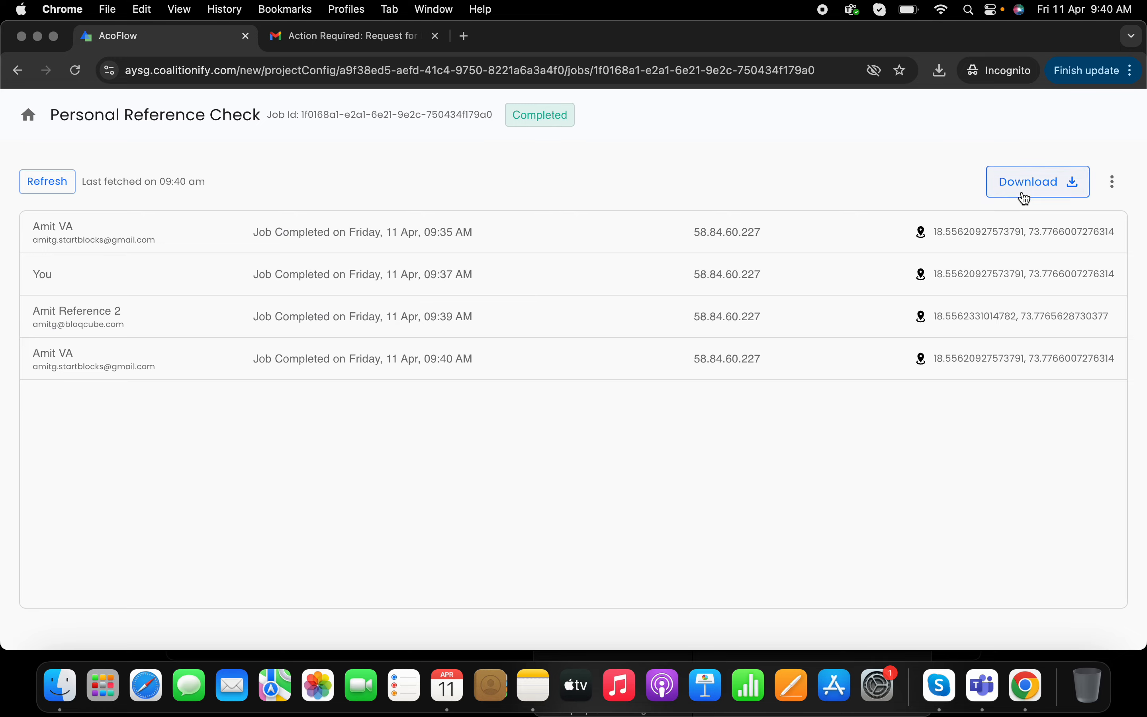
- Switch back to the agency's Gmail window and open the Completed : Personal Reference Check email
right_click(1021, 685)
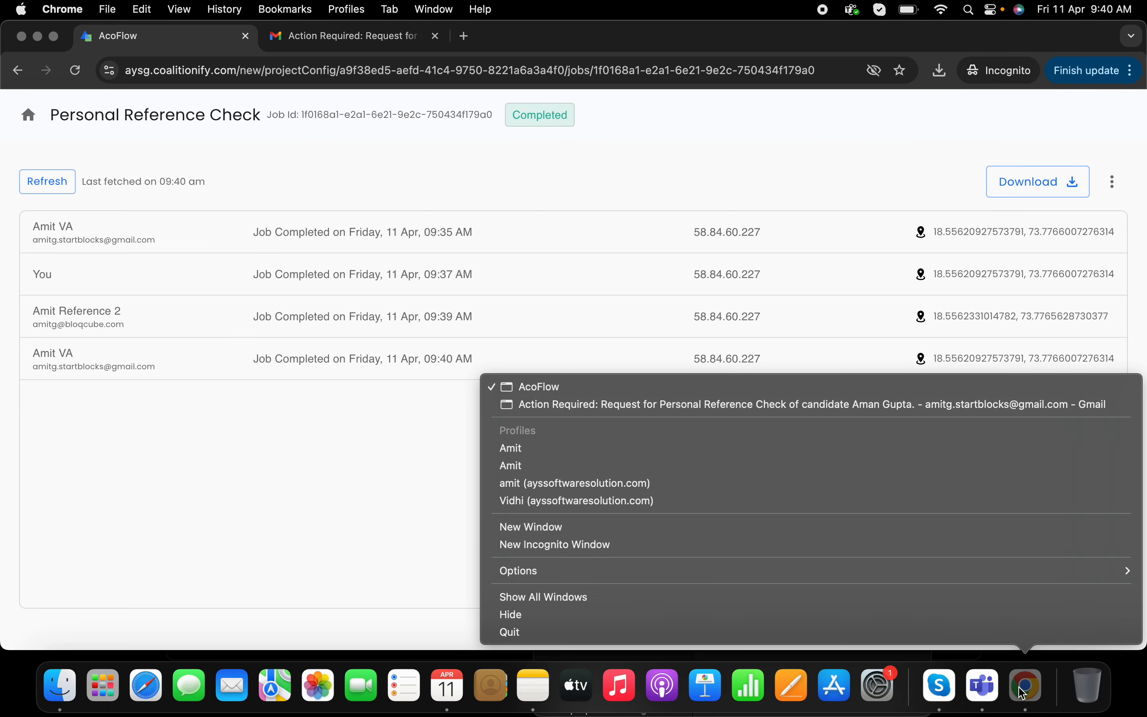
left_click(936, 404)
left_click(237, 167)
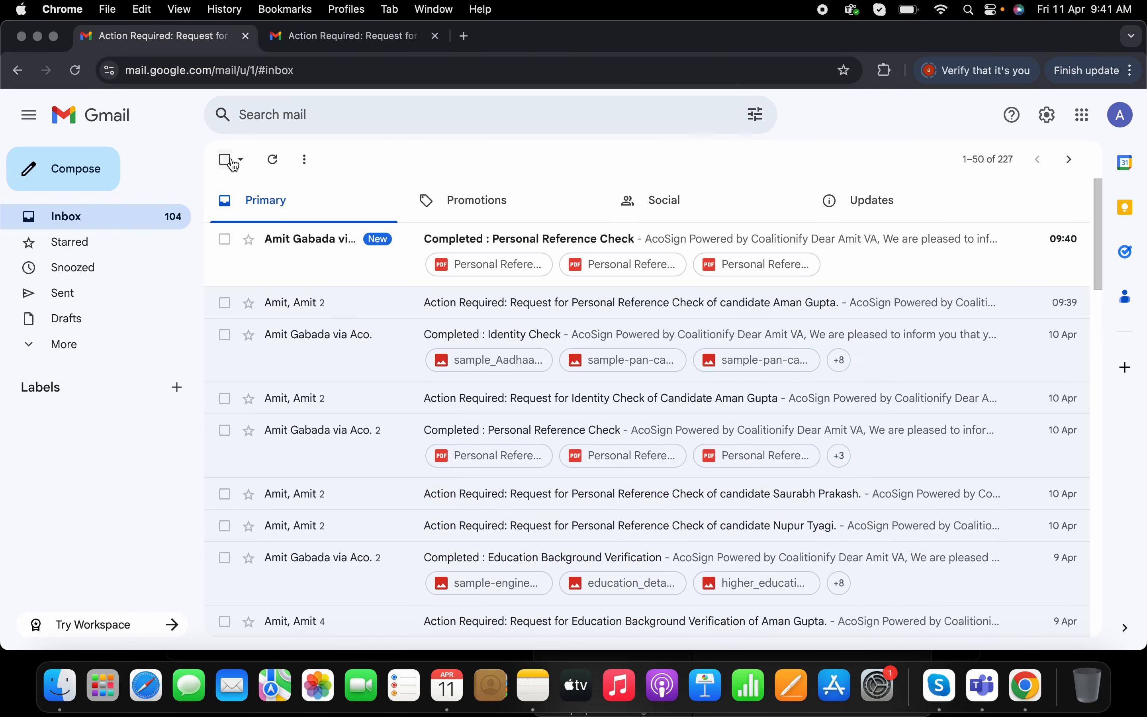
left_click(464, 250)
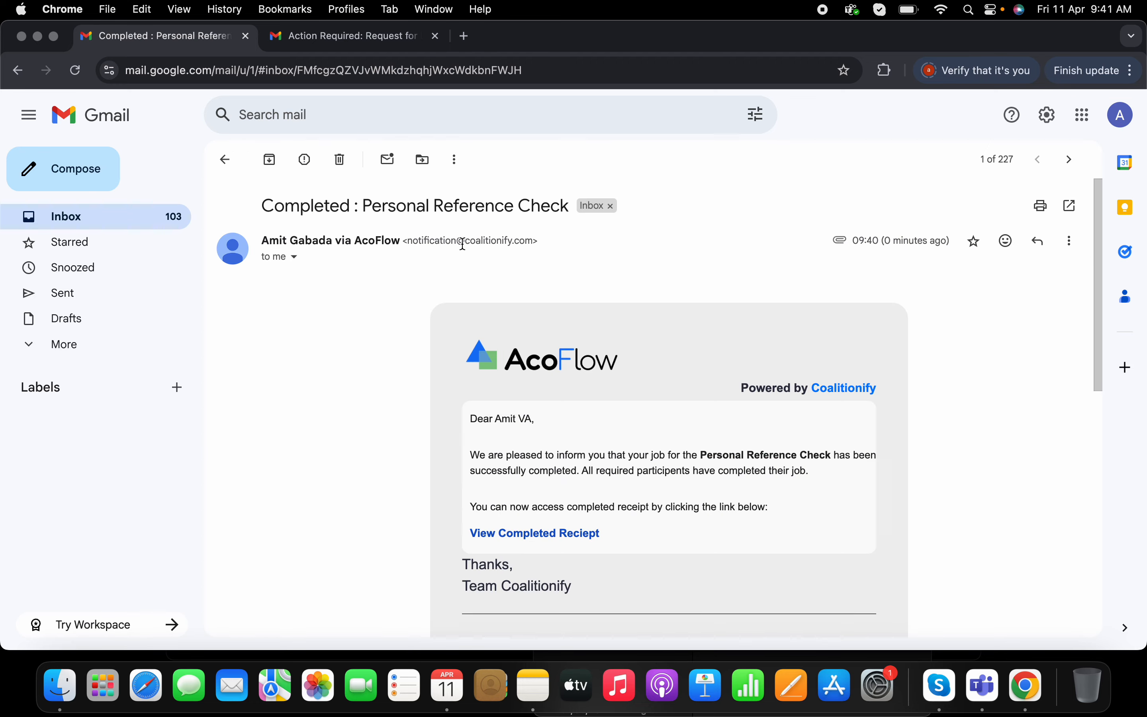
- Preview the completion email's three PDF attachments, stepping through each completed form
scroll(583, 320, "down", 5)
scroll(583, 320, "down", 5)
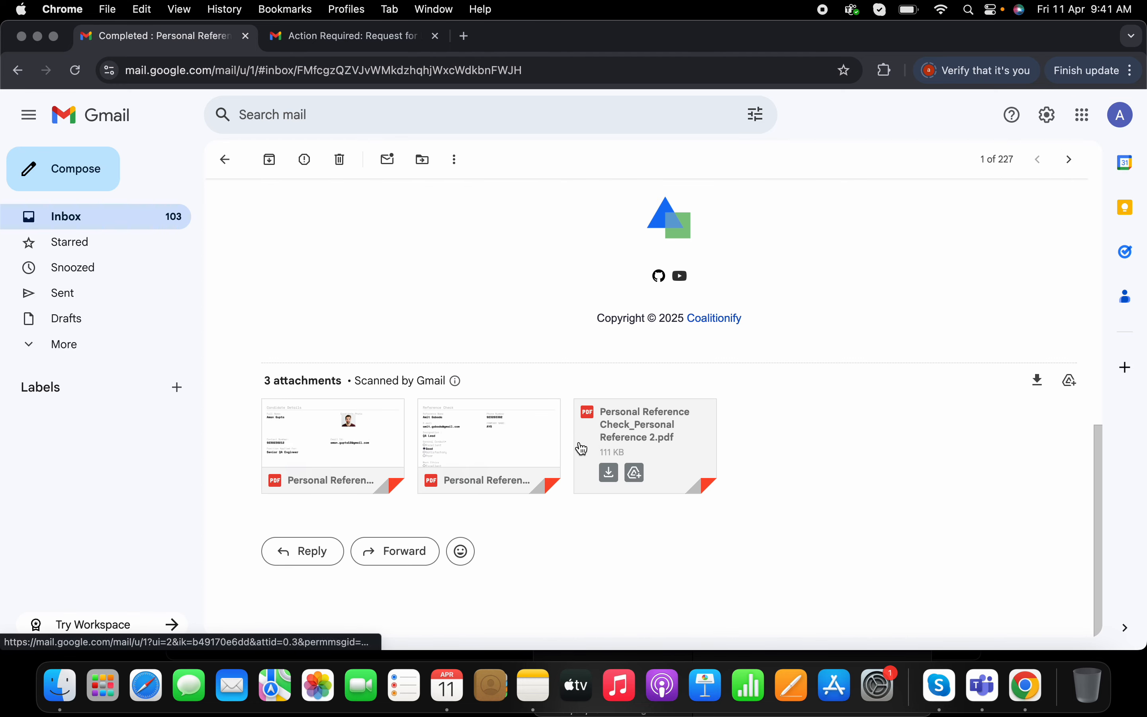
left_click(367, 441)
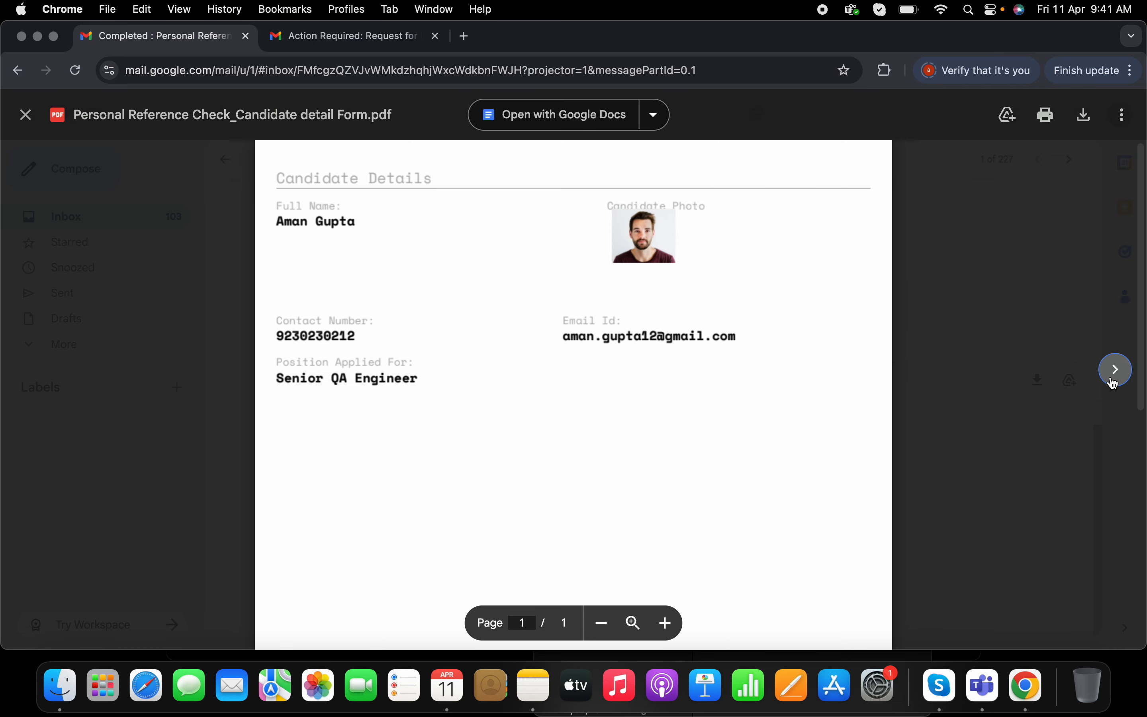
left_click(1115, 370)
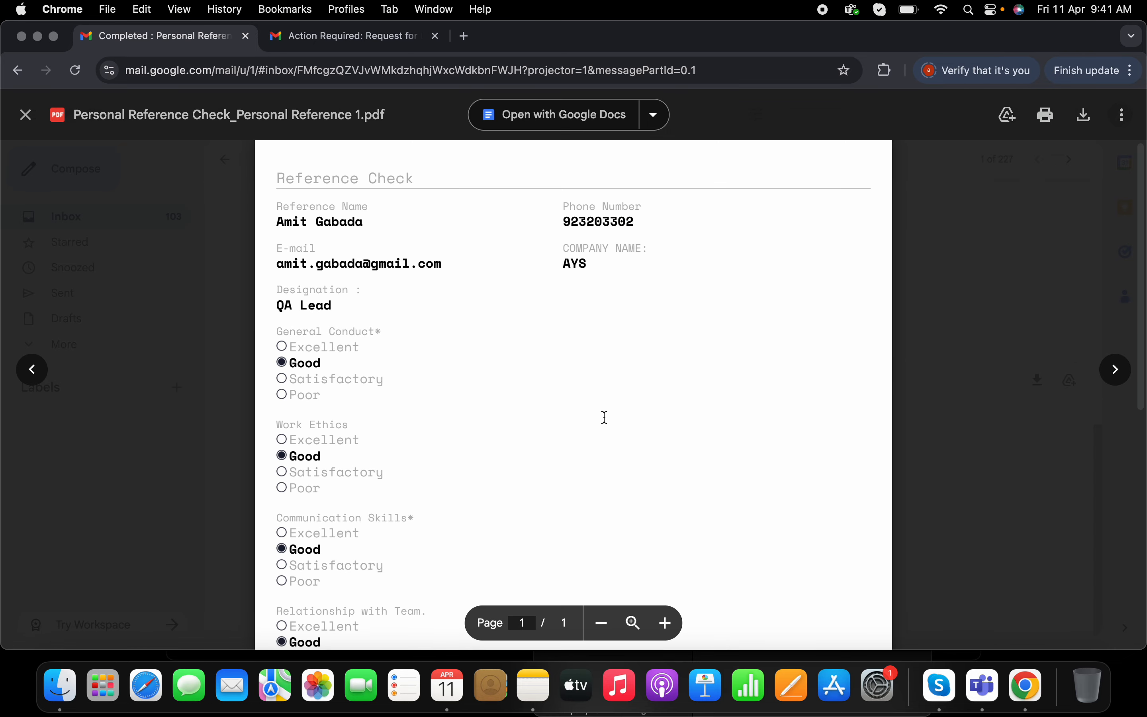
scroll(604, 415, "down", 10)
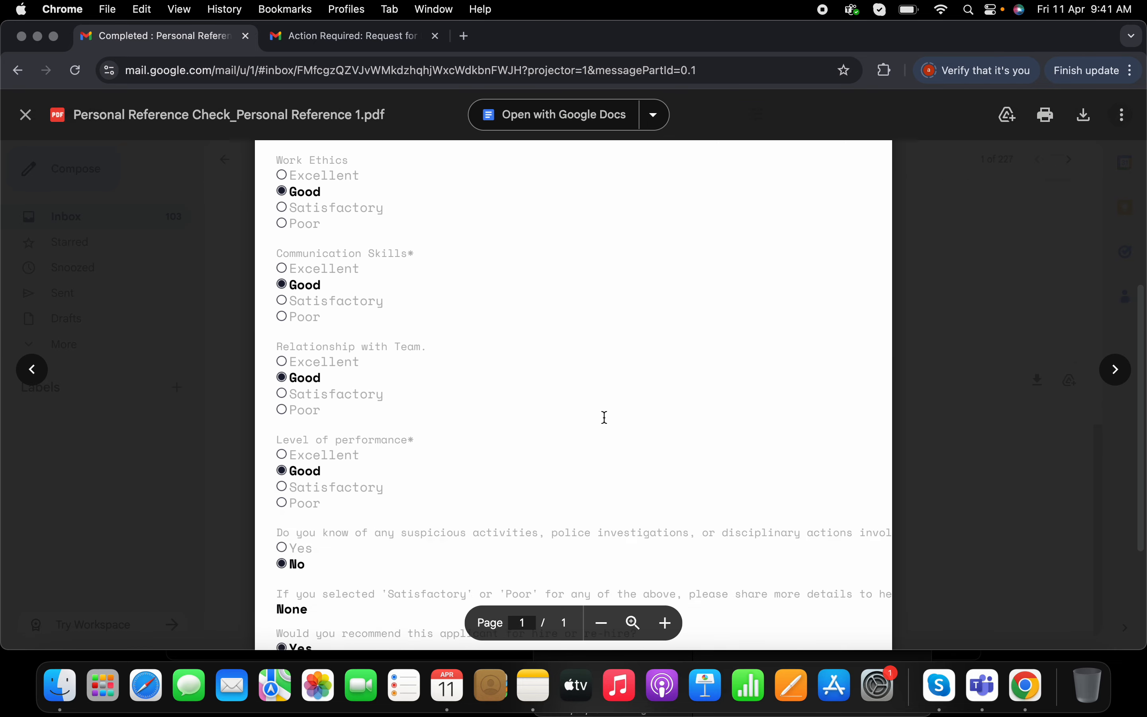
left_click(1115, 370)
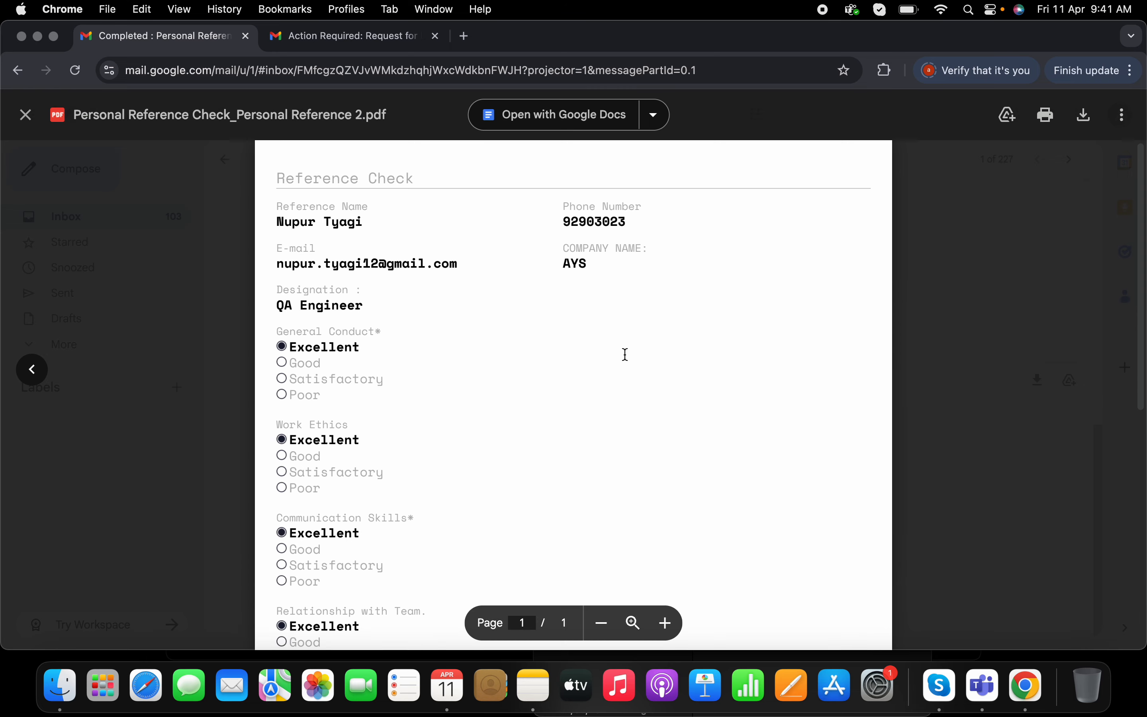
scroll(626, 354, "down", 10)
scroll(625, 355, "up", 8)
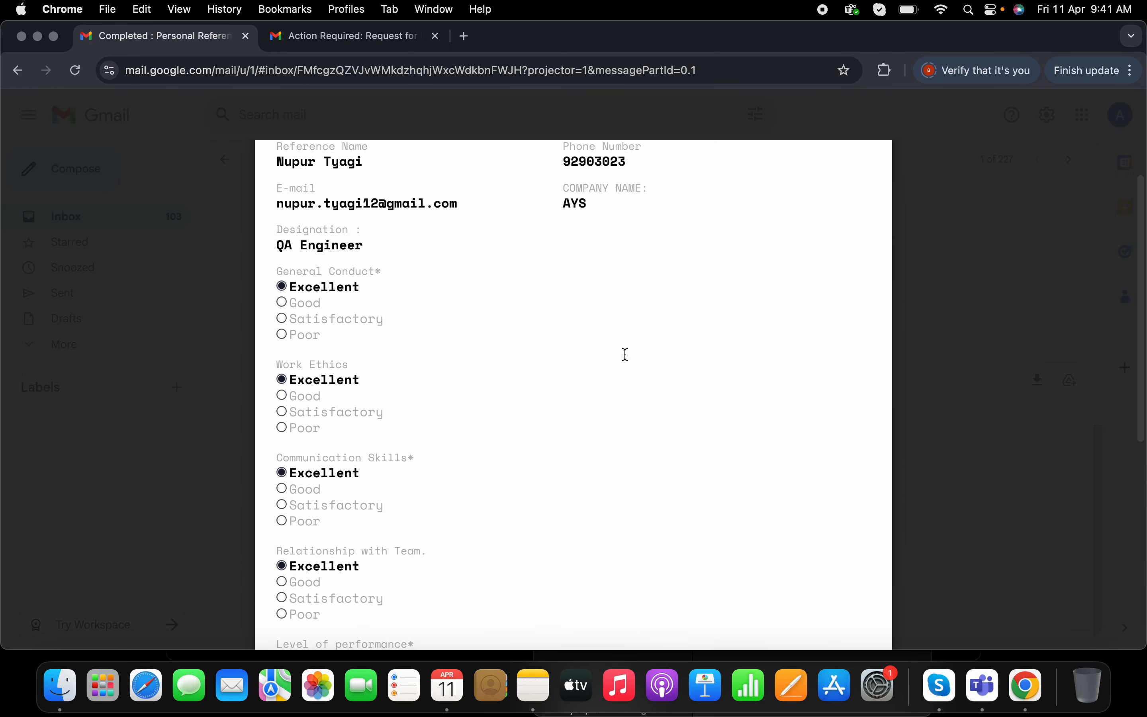
left_click(26, 115)
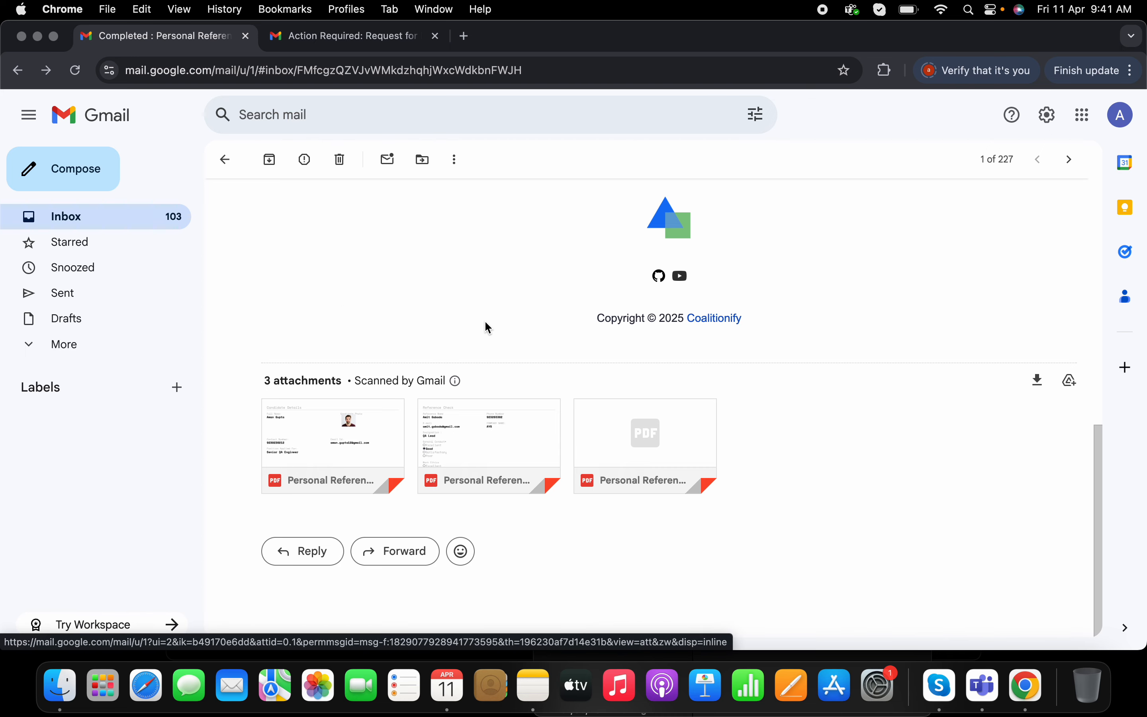
scroll(488, 327, "up", 10)
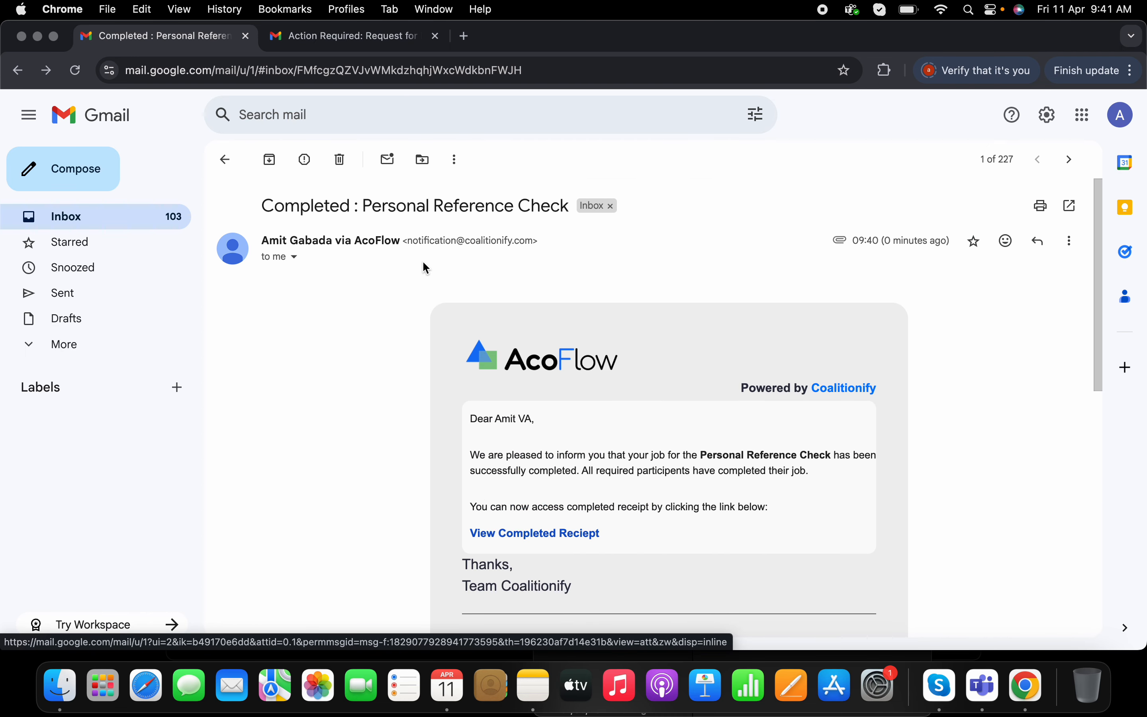
- Scroll through the completion email down to its attachments and back, then return to the Gmail inbox
scroll(571, 327, "down", 10)
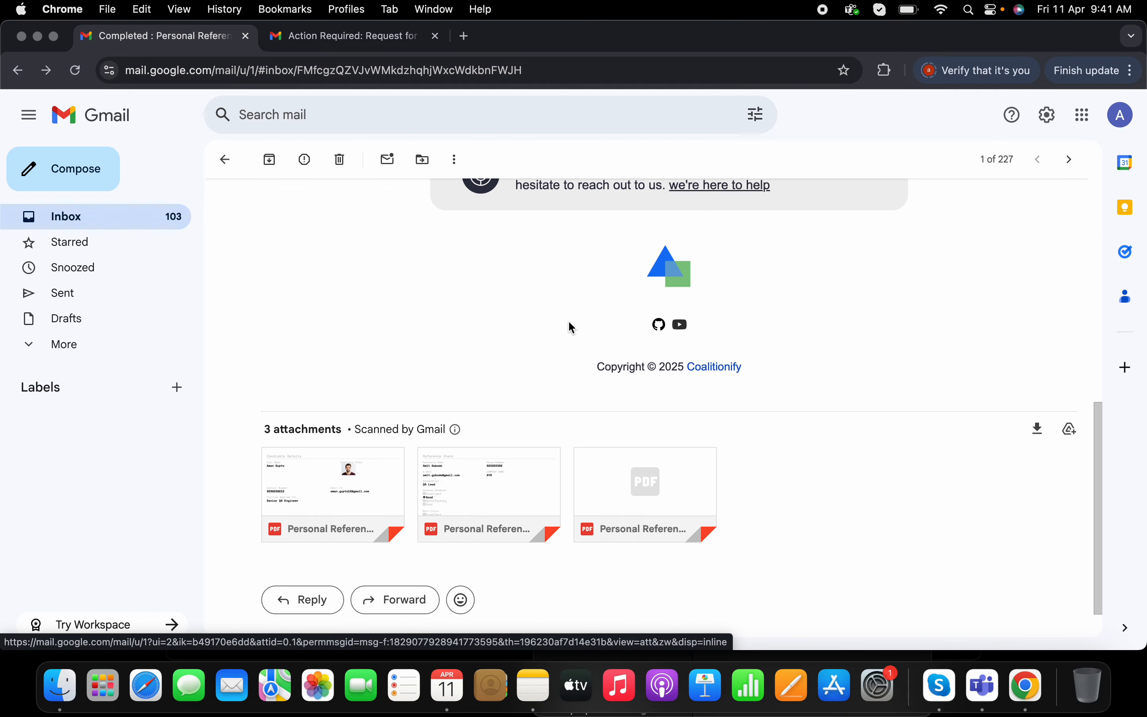
scroll(538, 395, "up", 10)
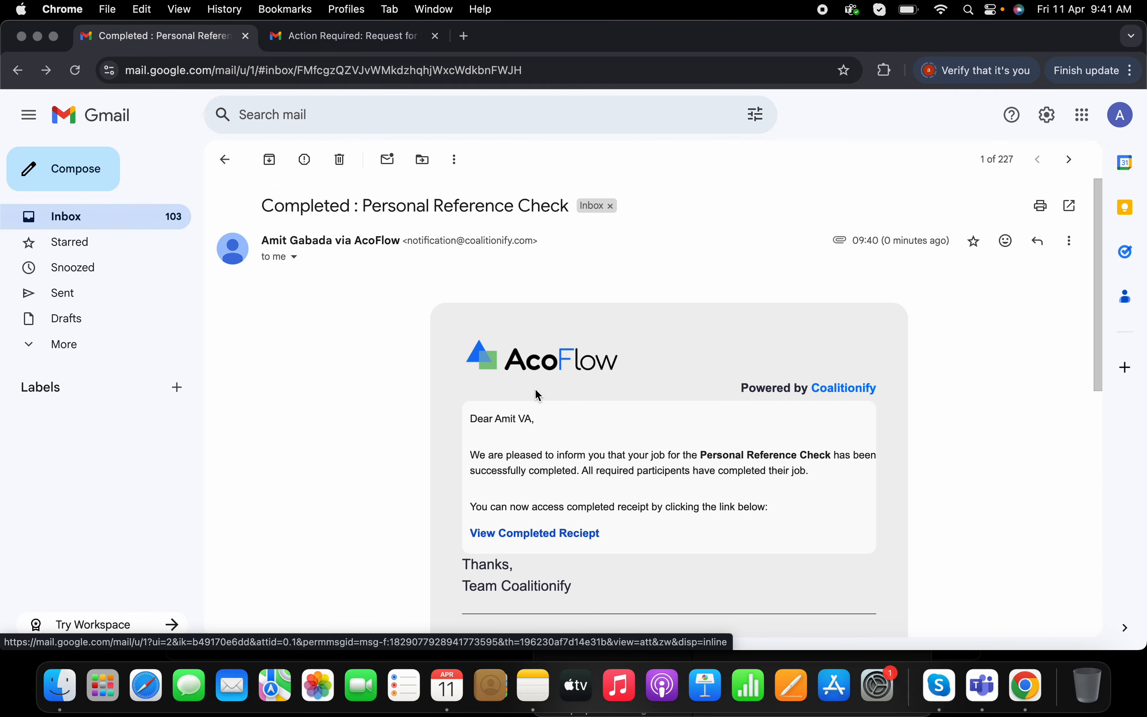
left_click(227, 158)
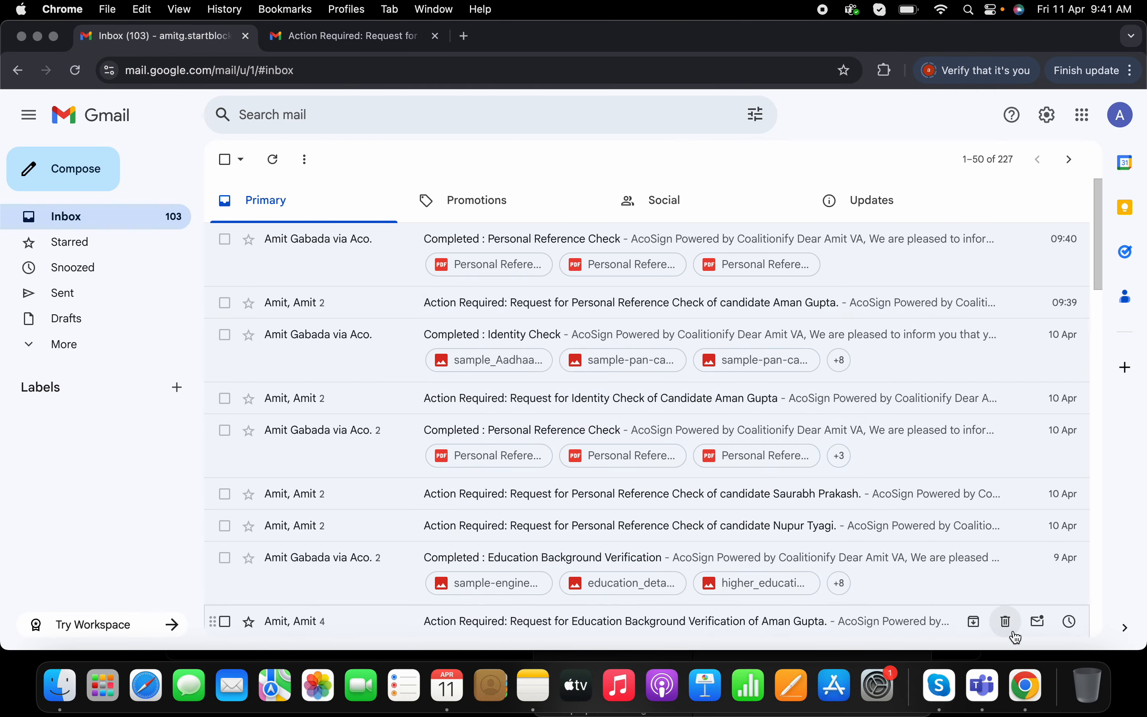
- Switch to the incognito AcoFlow window and go from the completed job to the AcoFlow home page
right_click(1038, 686)
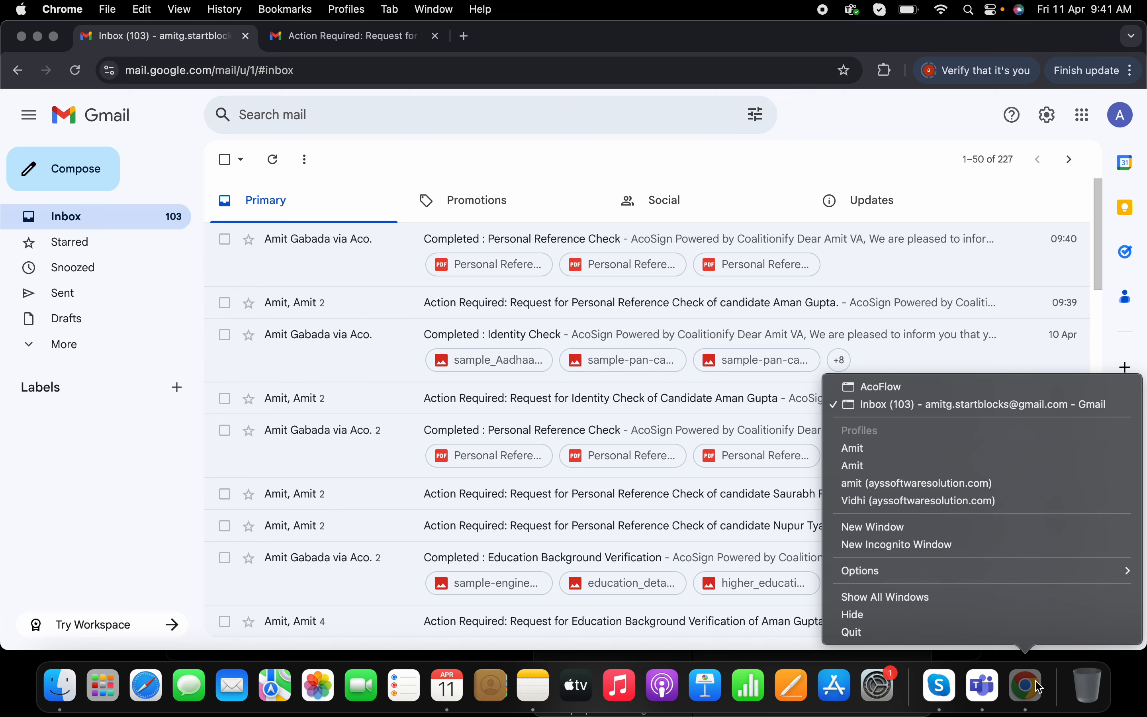
left_click(967, 383)
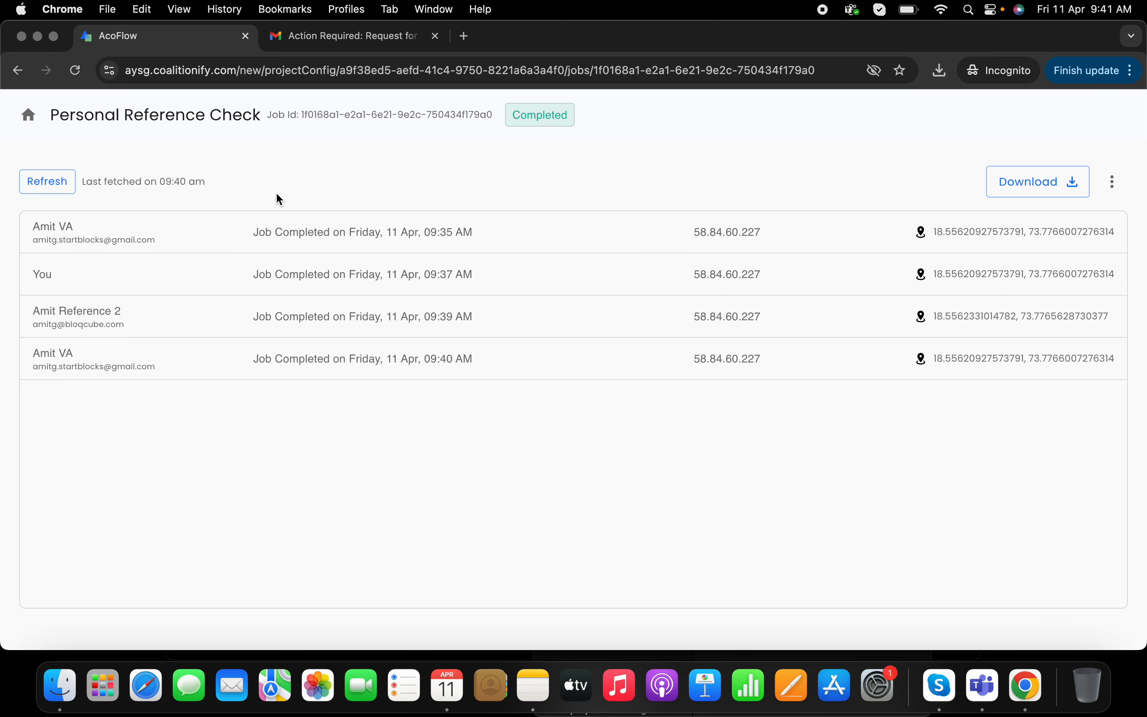
left_click(28, 116)
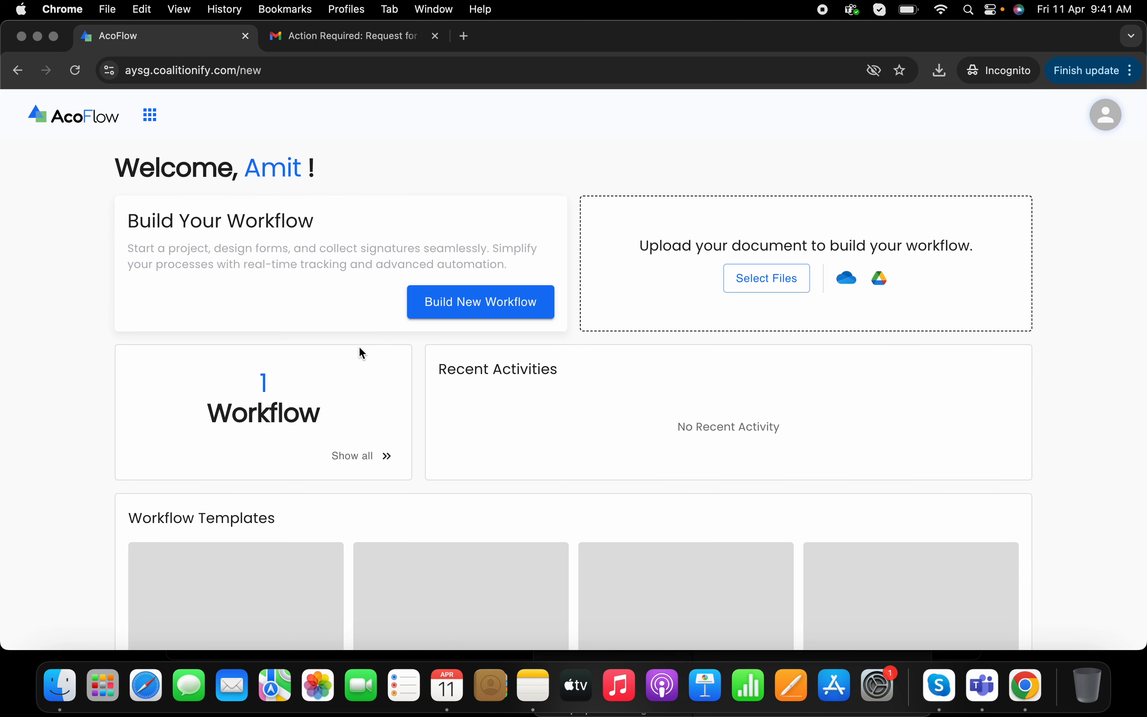